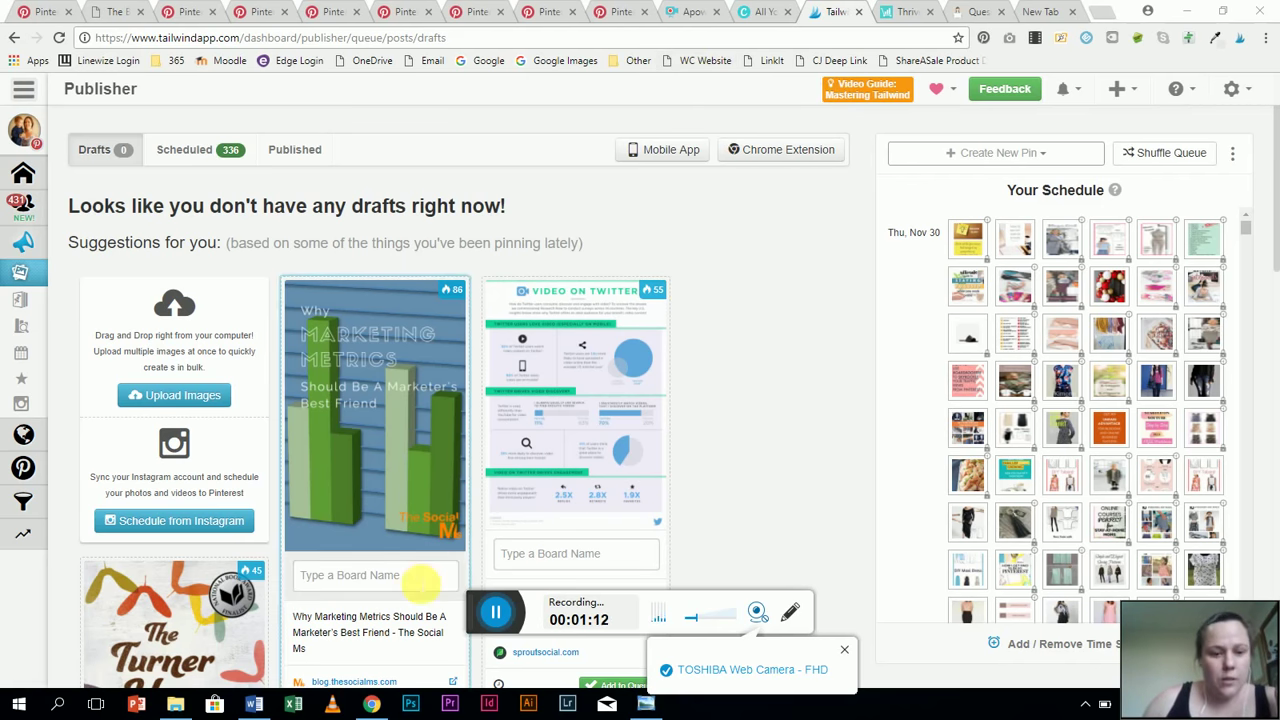
Open wonderfelle free stock 5 from the free stock photos folder full size in Windows Photo Viewer
{"action": "left_click", "coordinate": [176, 704]}
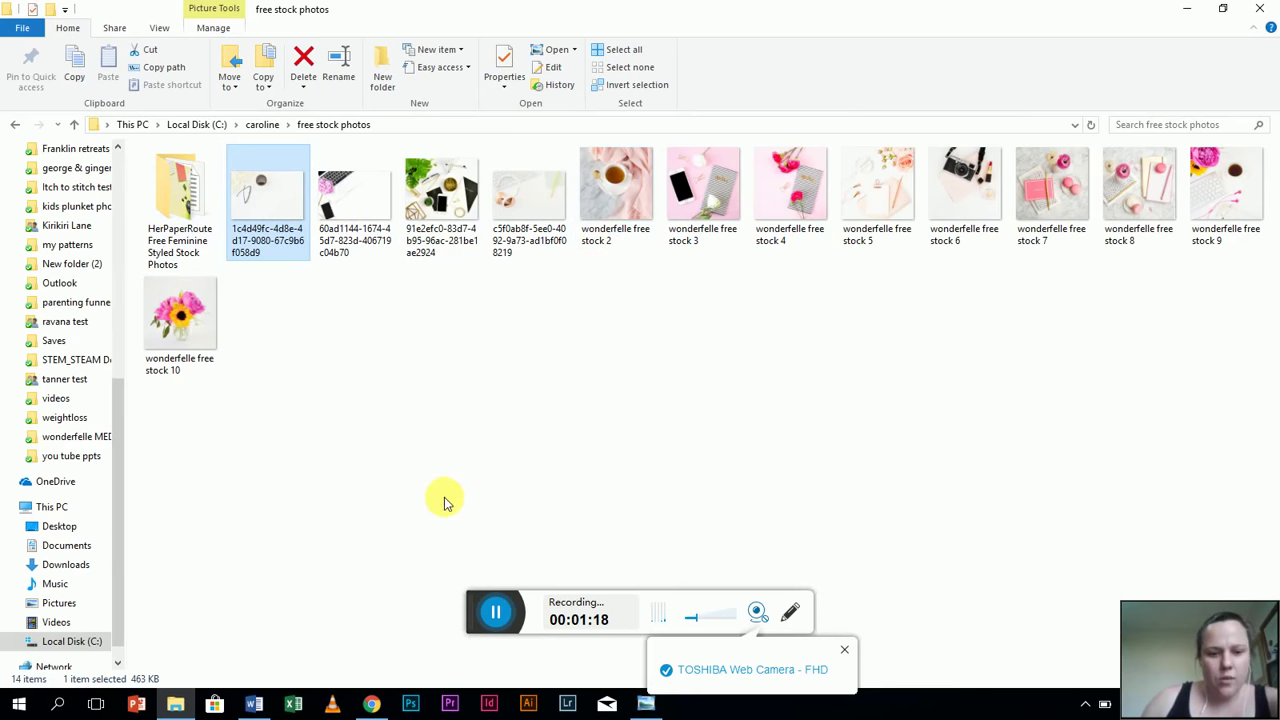
{"action": "left_click", "coordinate": [645, 704]}
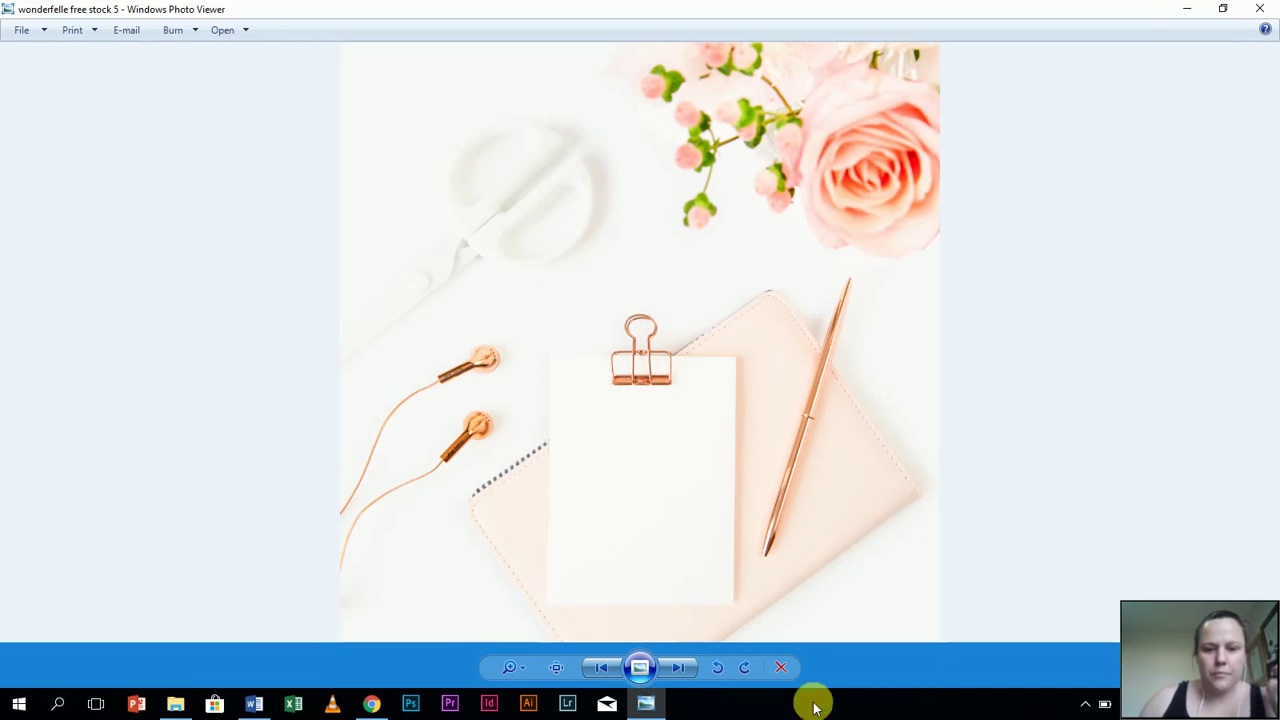
Cycle forward through every stock photo, stopping on wonderfelle free stock 4 with carnations and striped notes
{"action": "left_click", "coordinate": [675, 669]}
{"action": "left_click", "coordinate": [674, 669]}
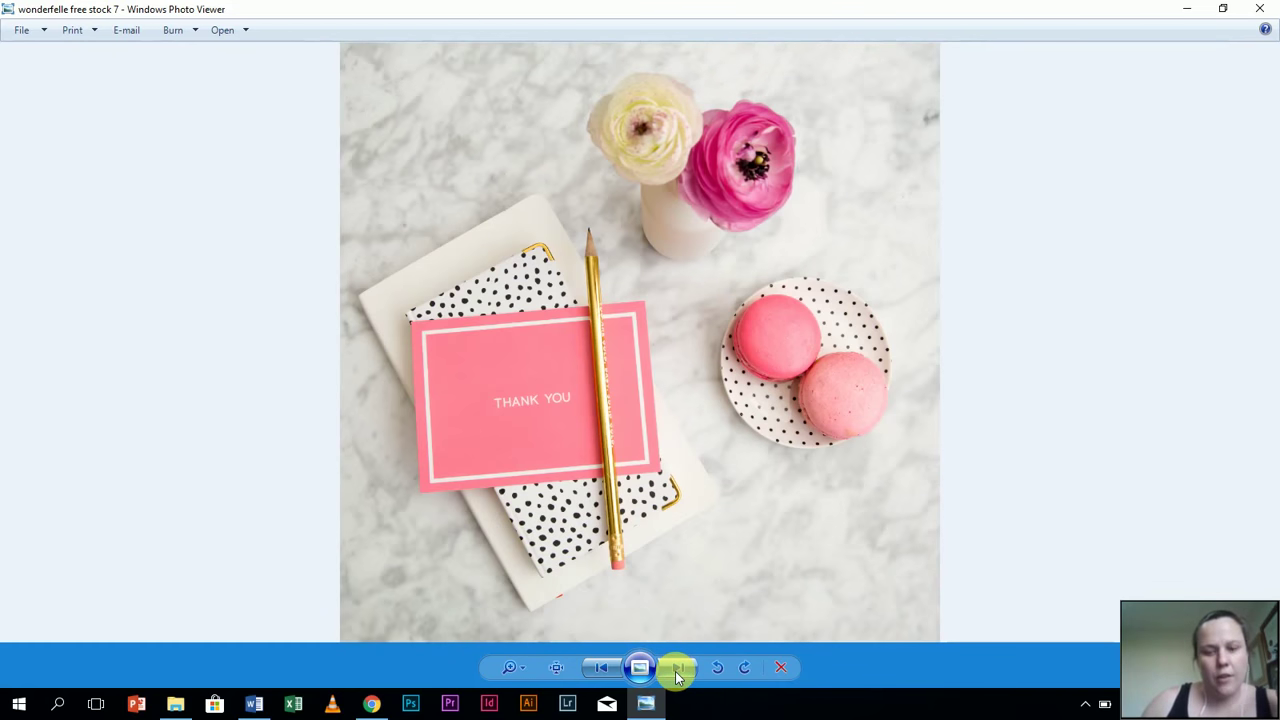
{"action": "left_click", "coordinate": [676, 670]}
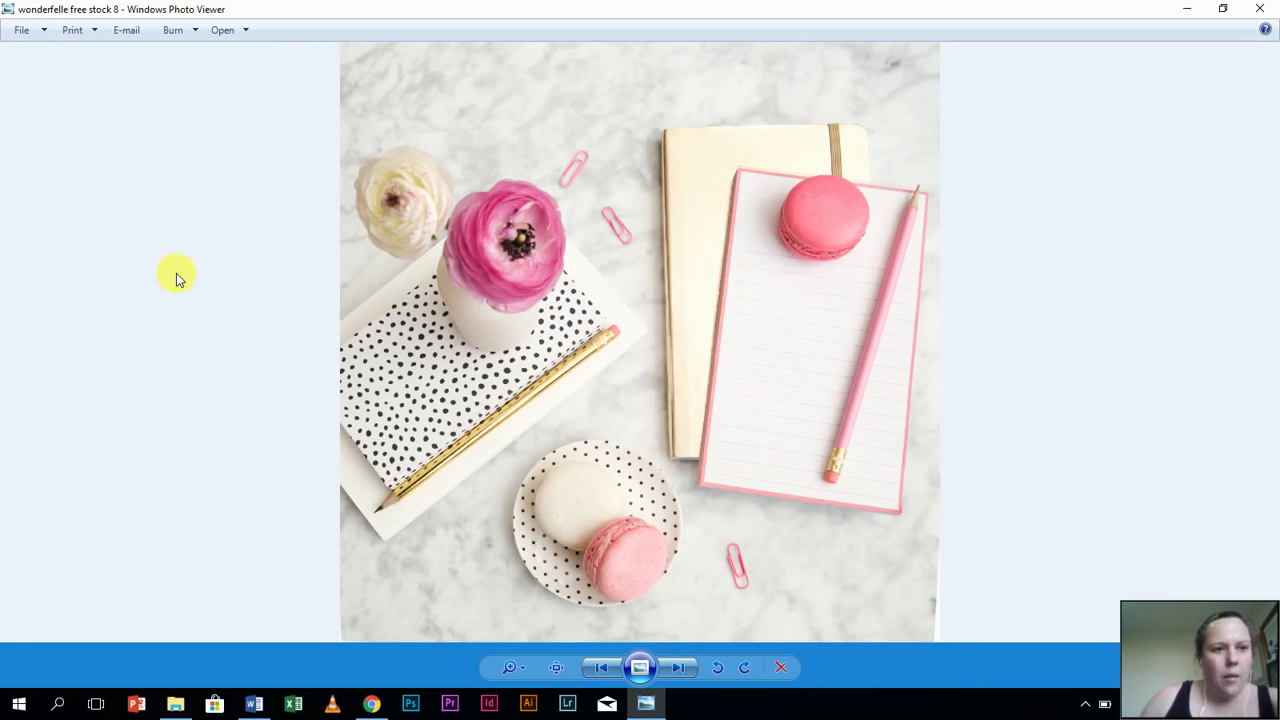
{"action": "left_click", "coordinate": [676, 668]}
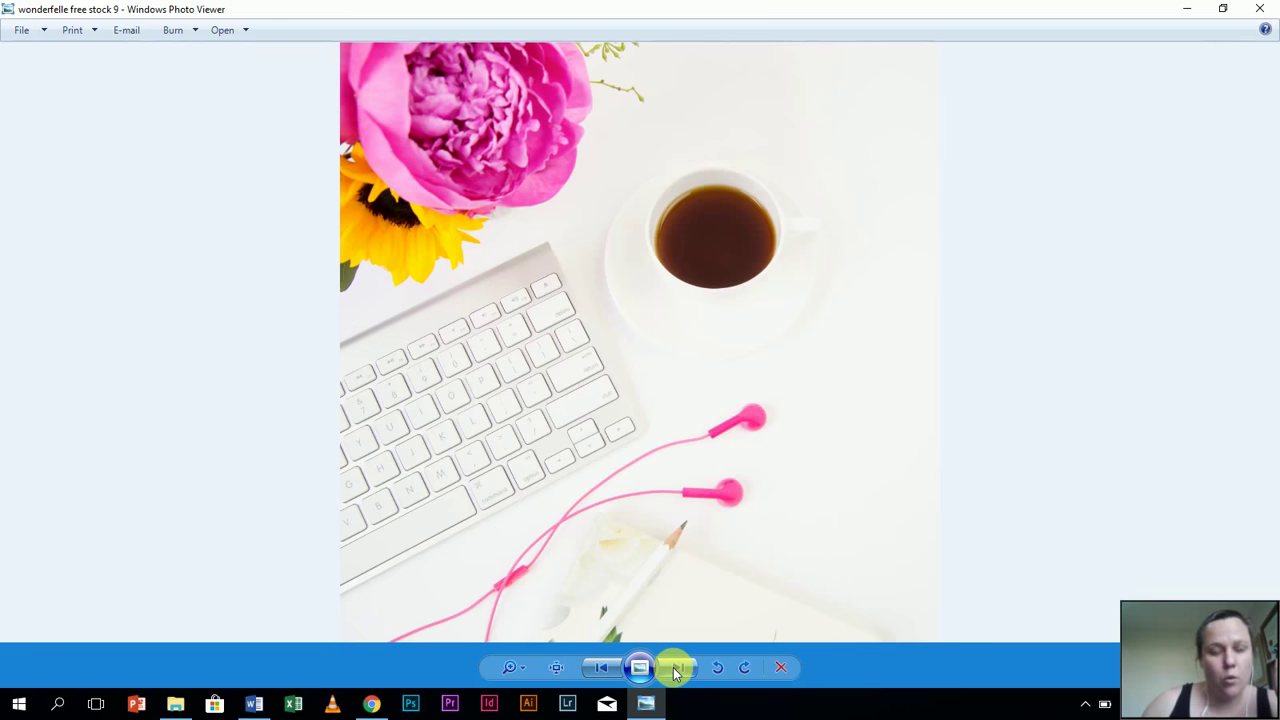
{"action": "left_click", "coordinate": [676, 669]}
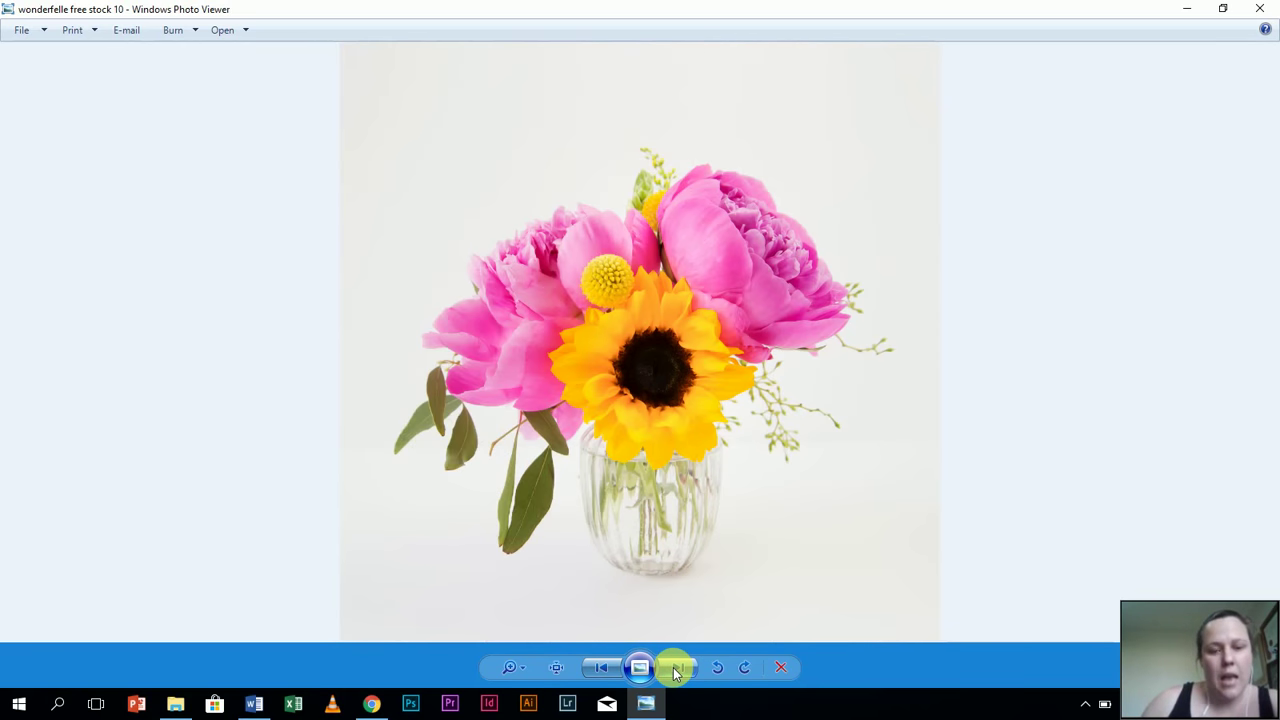
{"action": "left_click", "coordinate": [676, 669]}
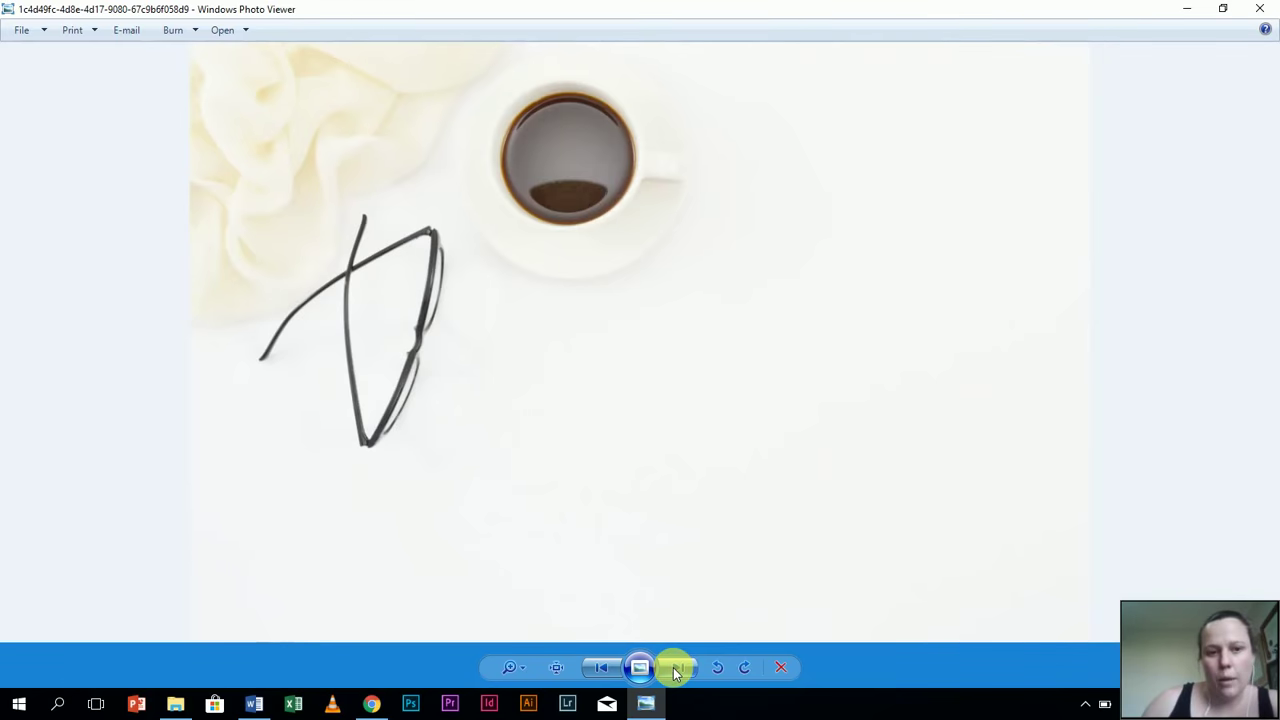
{"action": "left_click", "coordinate": [676, 669]}
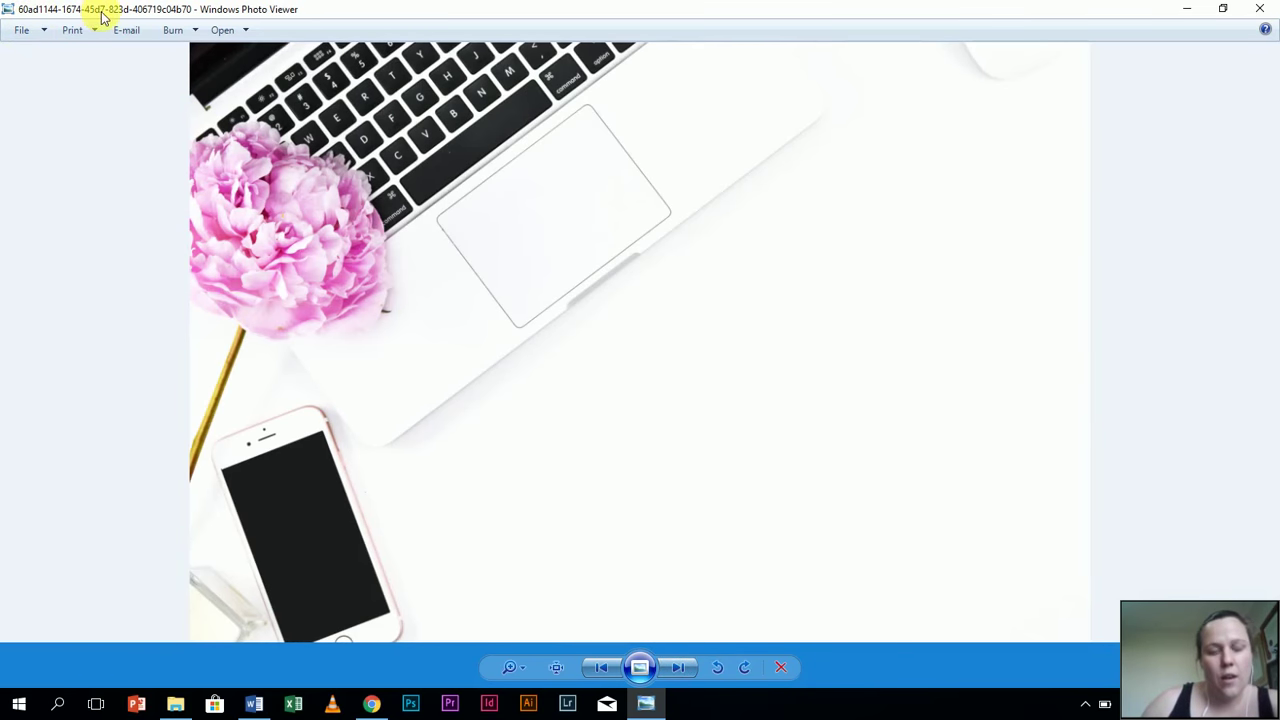
{"action": "left_click", "coordinate": [679, 668]}
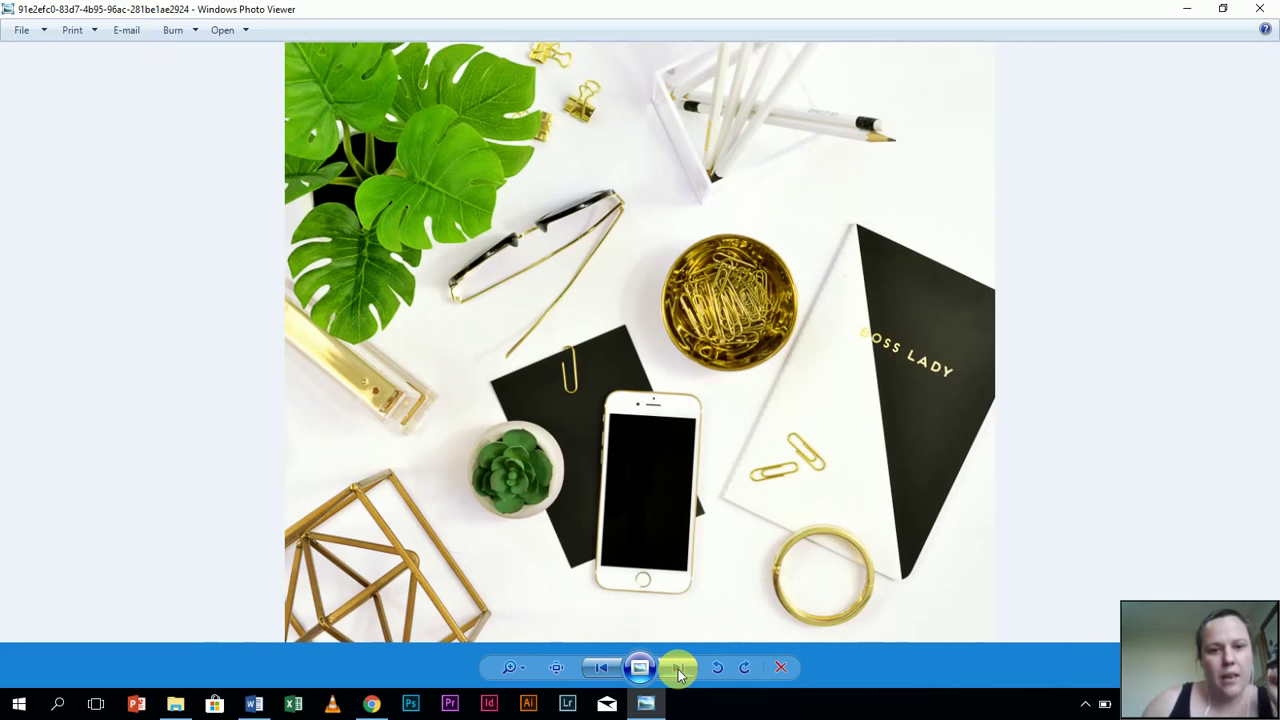
{"action": "left_click", "coordinate": [679, 668]}
{"action": "left_click", "coordinate": [679, 668]}
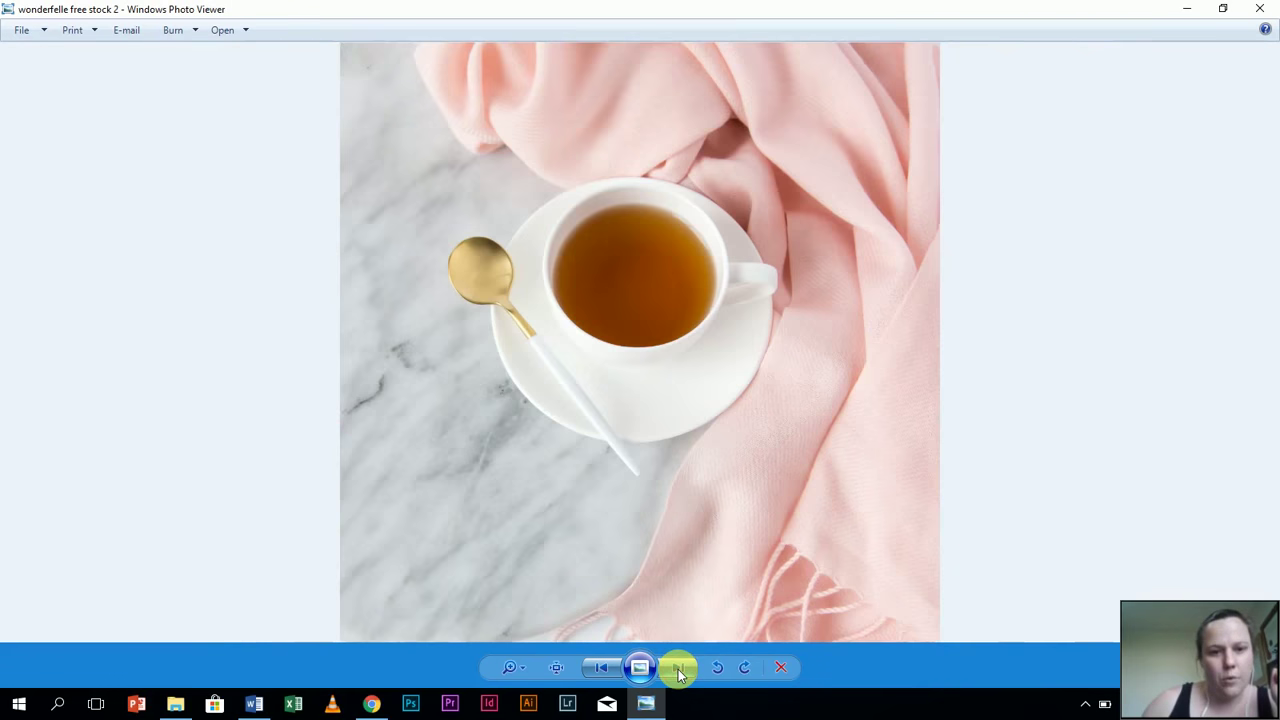
{"action": "left_click", "coordinate": [679, 668]}
{"action": "left_click", "coordinate": [679, 668]}
{"action": "left_click", "coordinate": [679, 668]}
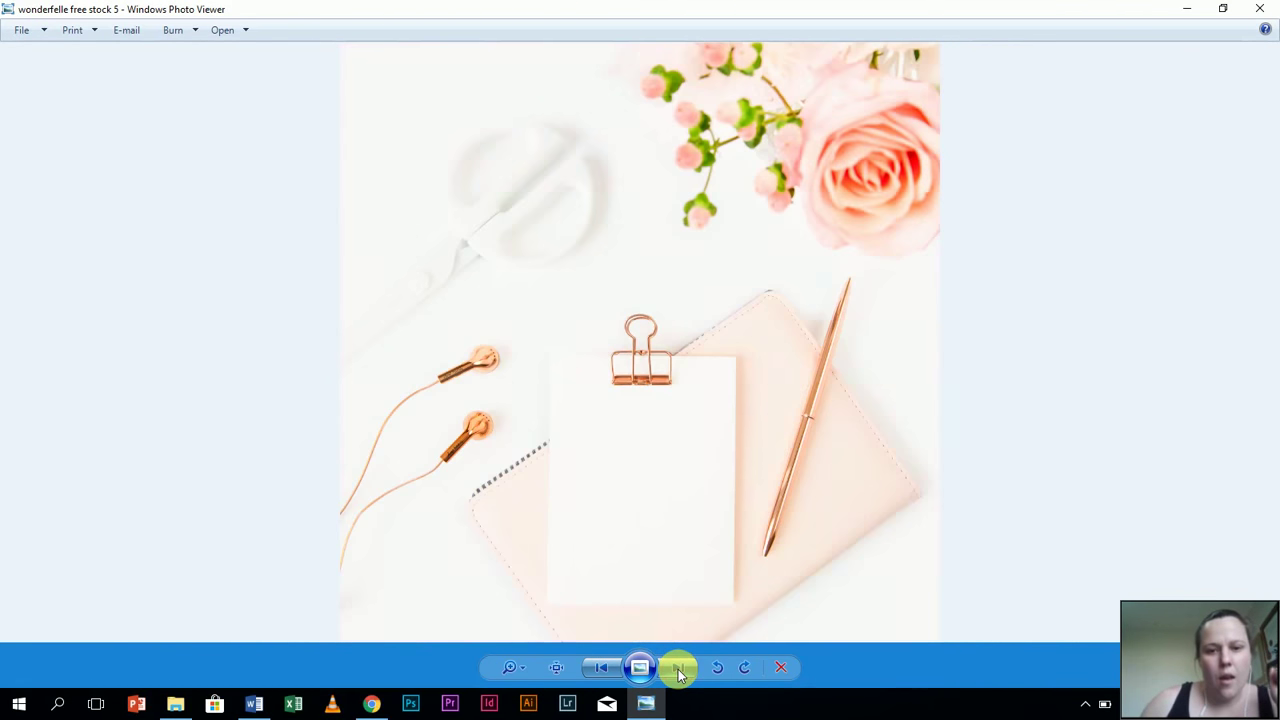
{"action": "left_click", "coordinate": [679, 668]}
{"action": "left_click", "coordinate": [679, 668]}
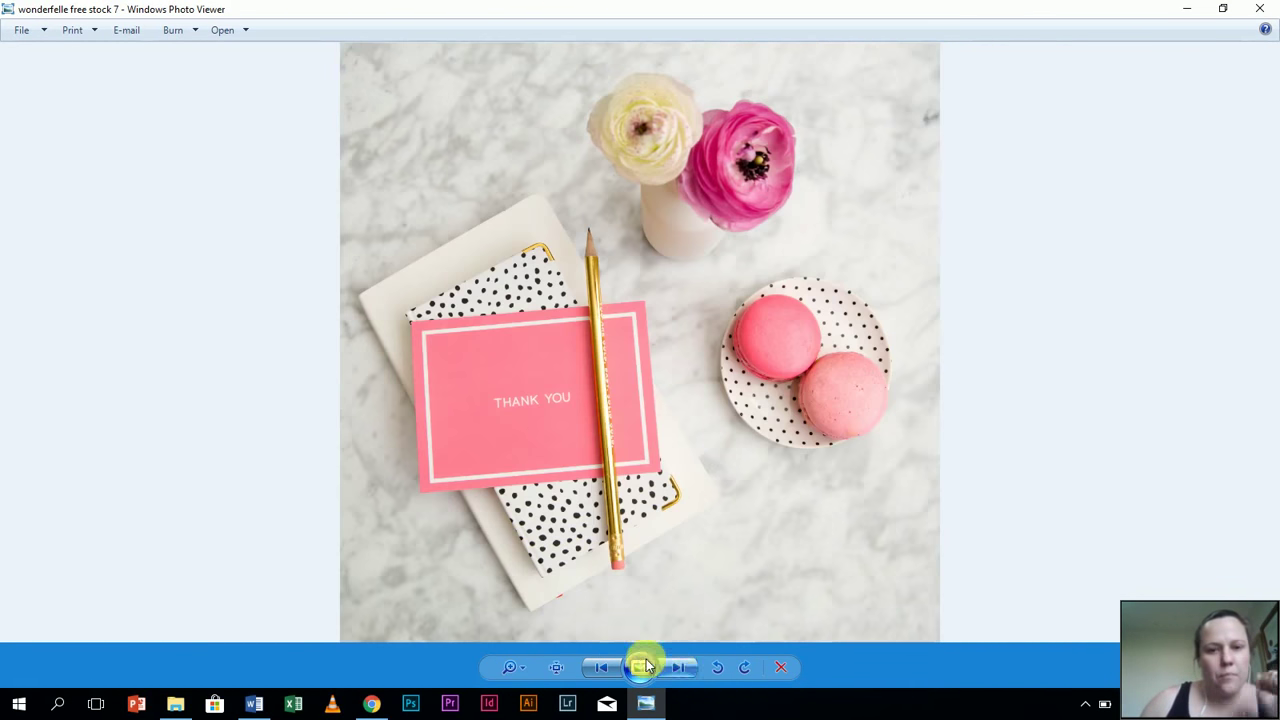
{"action": "left_click", "coordinate": [686, 668]}
{"action": "left_click", "coordinate": [686, 668]}
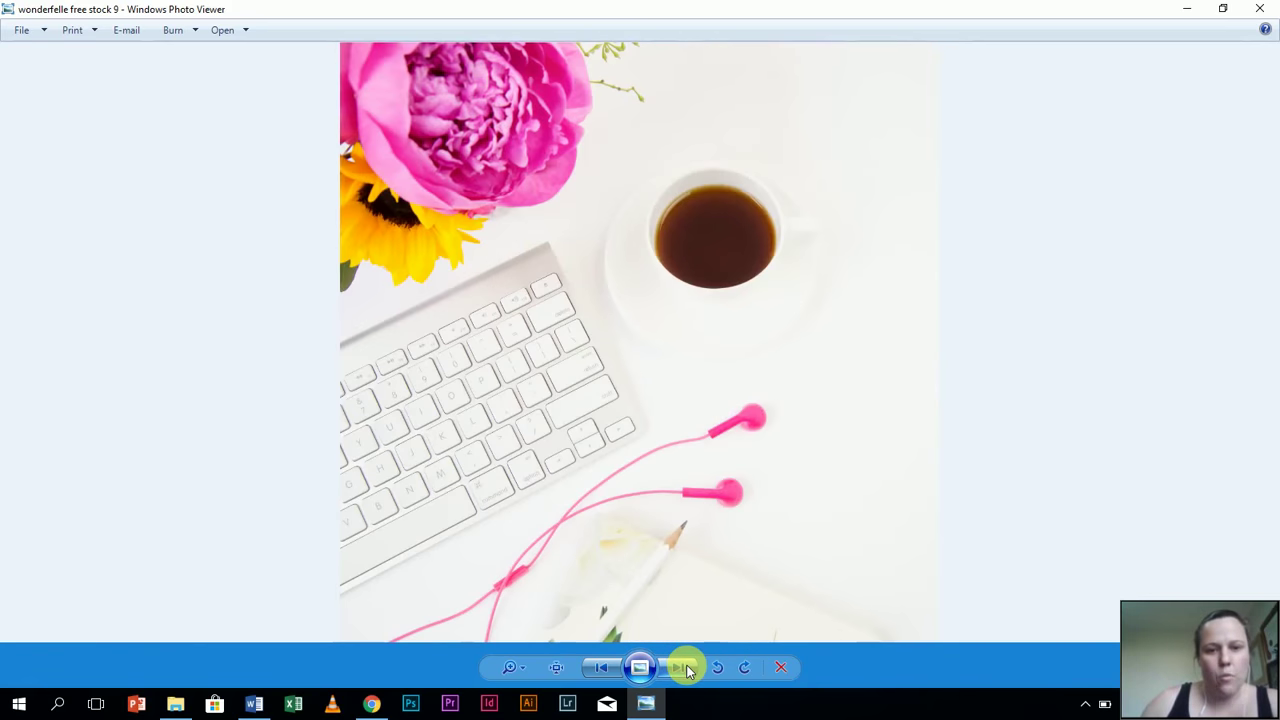
{"action": "left_click", "coordinate": [686, 668]}
{"action": "left_click", "coordinate": [686, 668]}
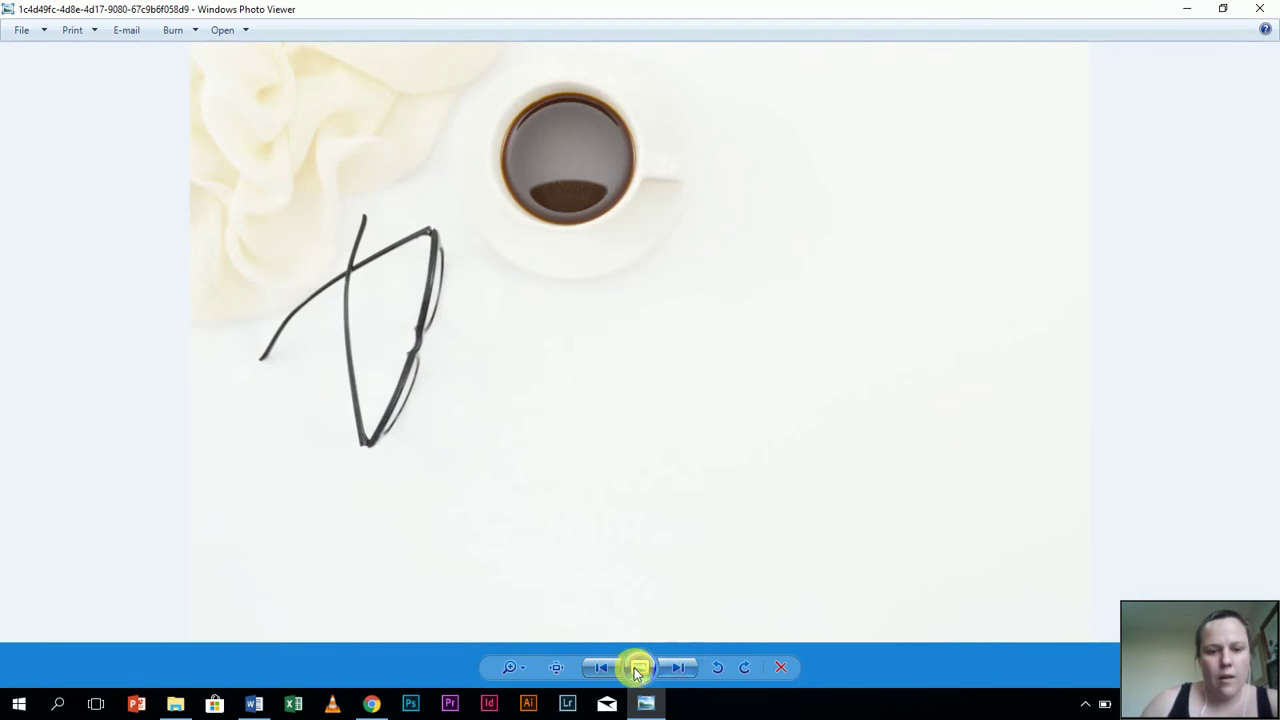
{"action": "left_click", "coordinate": [673, 668]}
{"action": "left_click", "coordinate": [673, 668]}
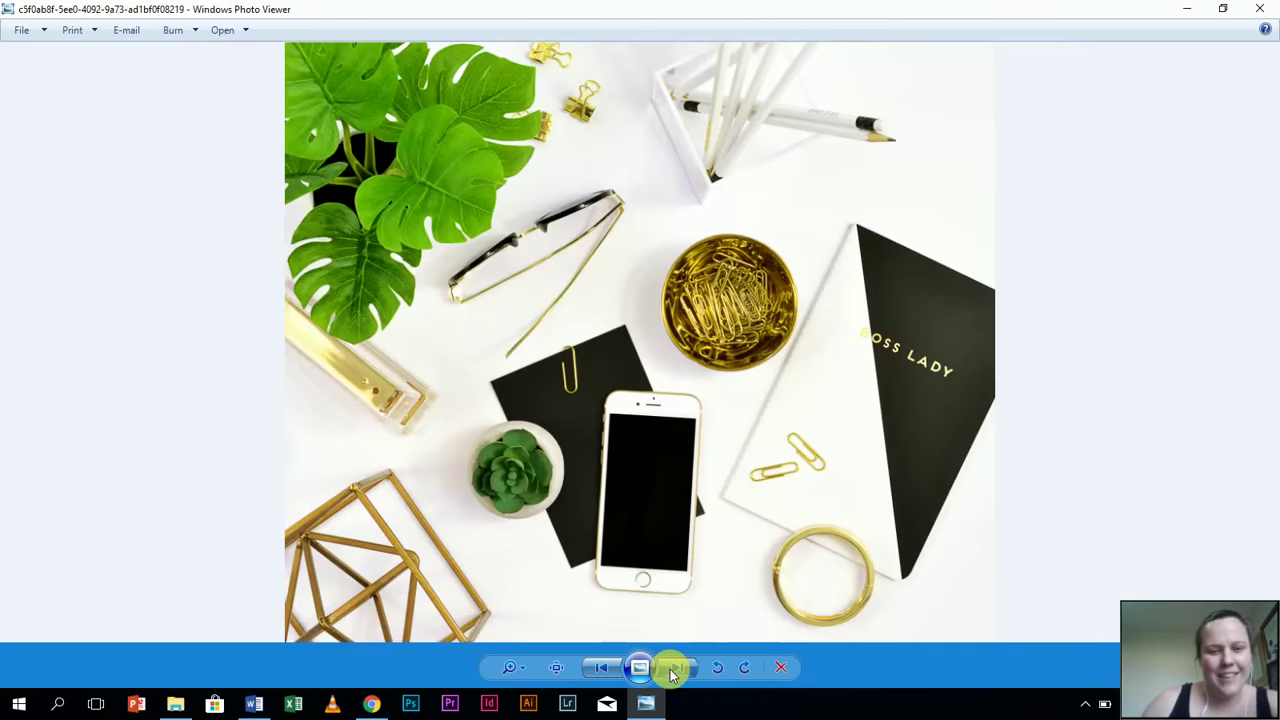
{"action": "left_click", "coordinate": [673, 668]}
{"action": "left_click", "coordinate": [673, 668]}
Flip through the photos again, stepping back once, and land on the rose-and-clipboard wonderfelle free stock 5
{"action": "left_click", "coordinate": [673, 668]}
{"action": "left_click", "coordinate": [673, 668]}
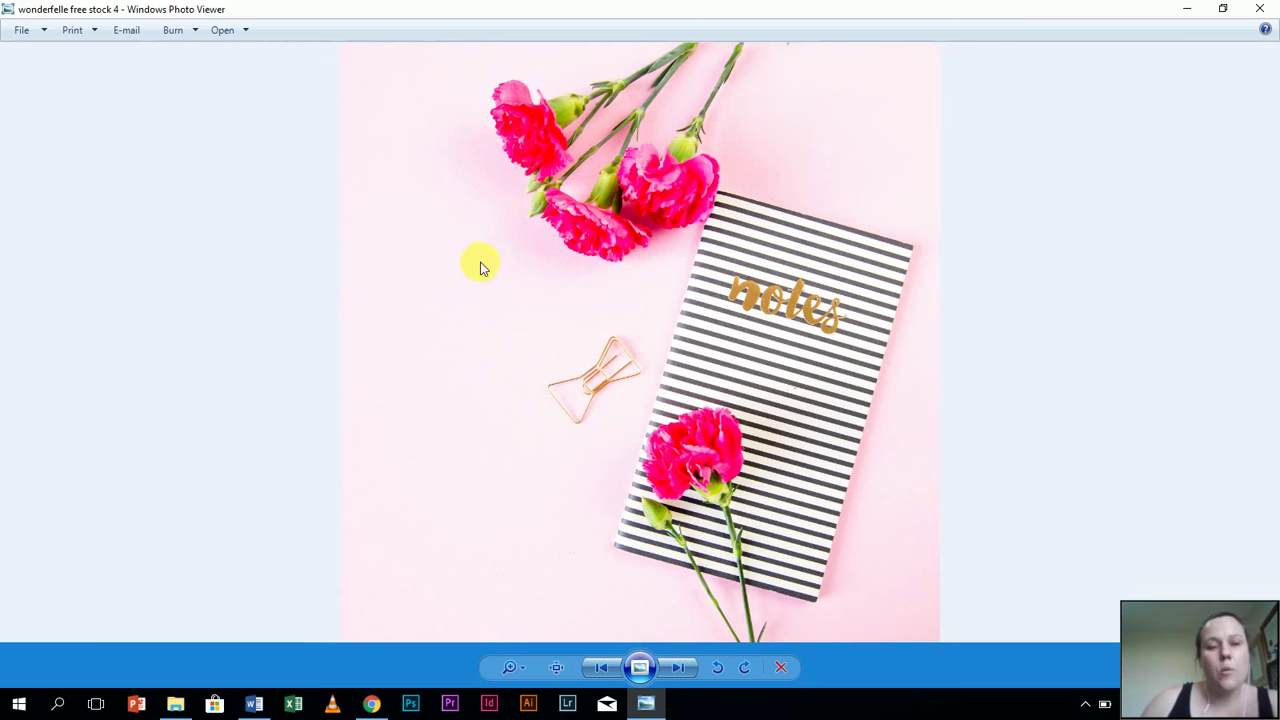
{"action": "left_click", "coordinate": [679, 668]}
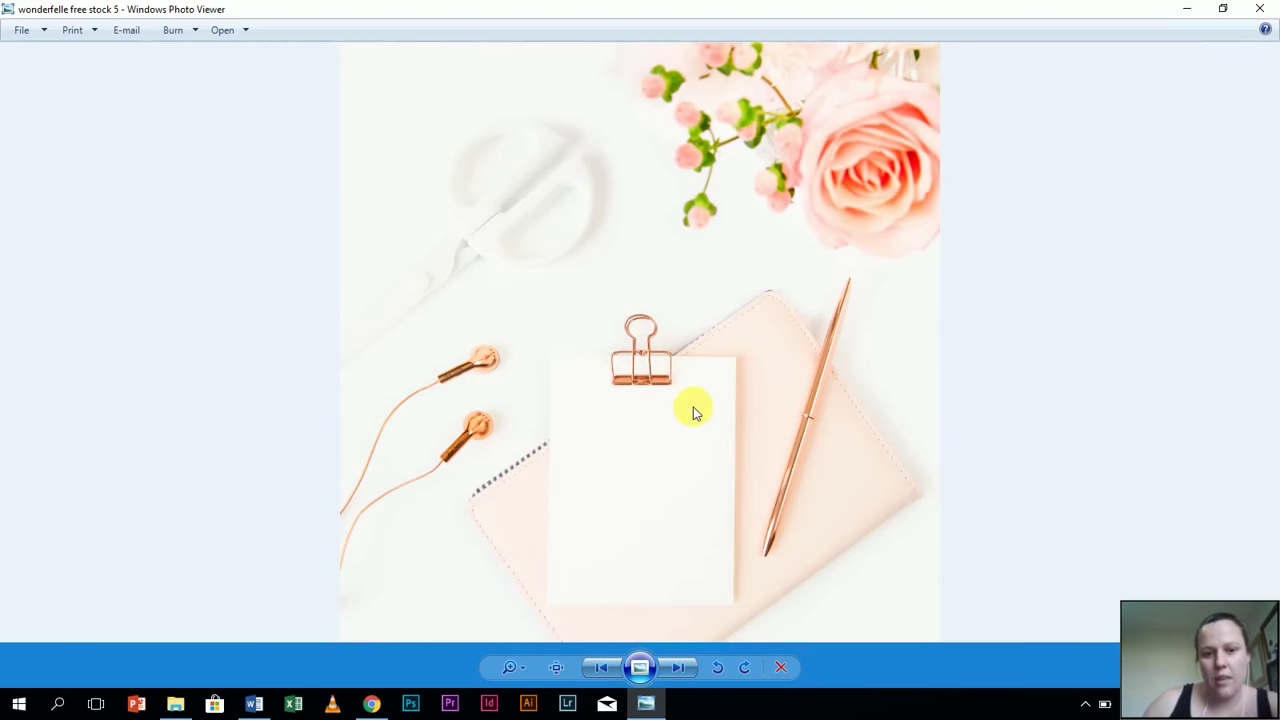
{"action": "left_click", "coordinate": [679, 668]}
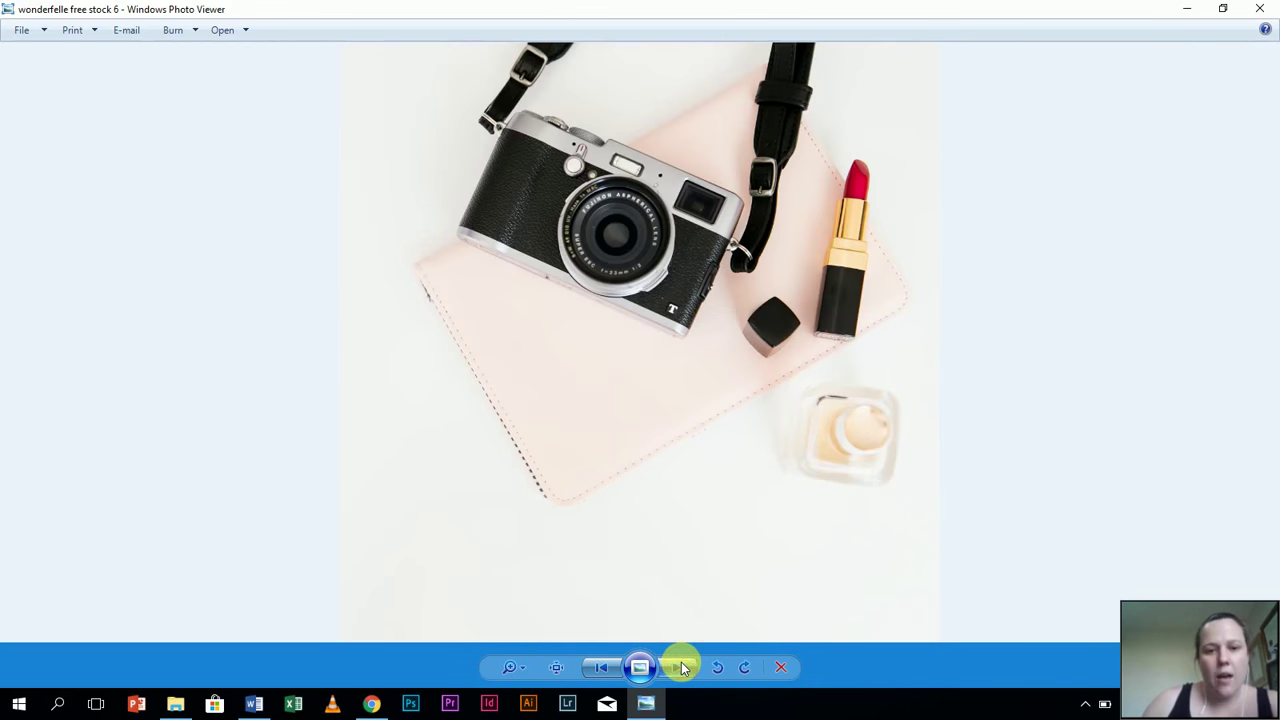
{"action": "left_click", "coordinate": [680, 668]}
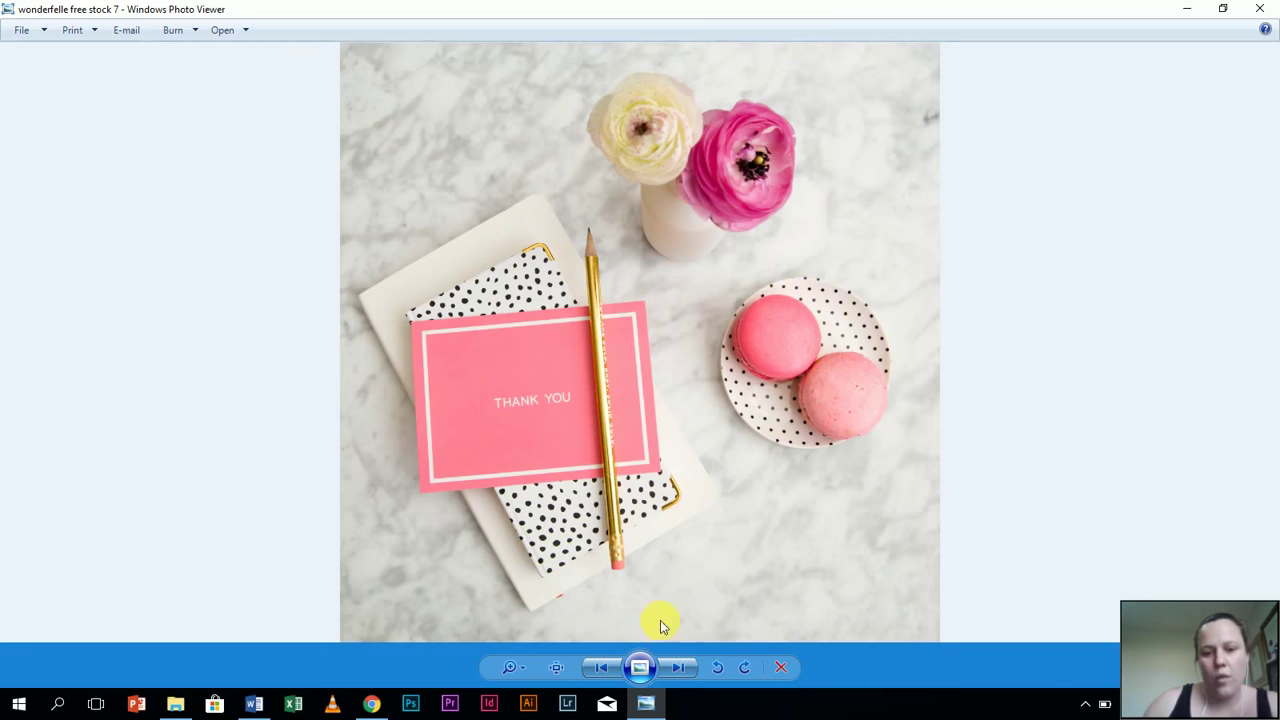
{"action": "left_click", "coordinate": [676, 667]}
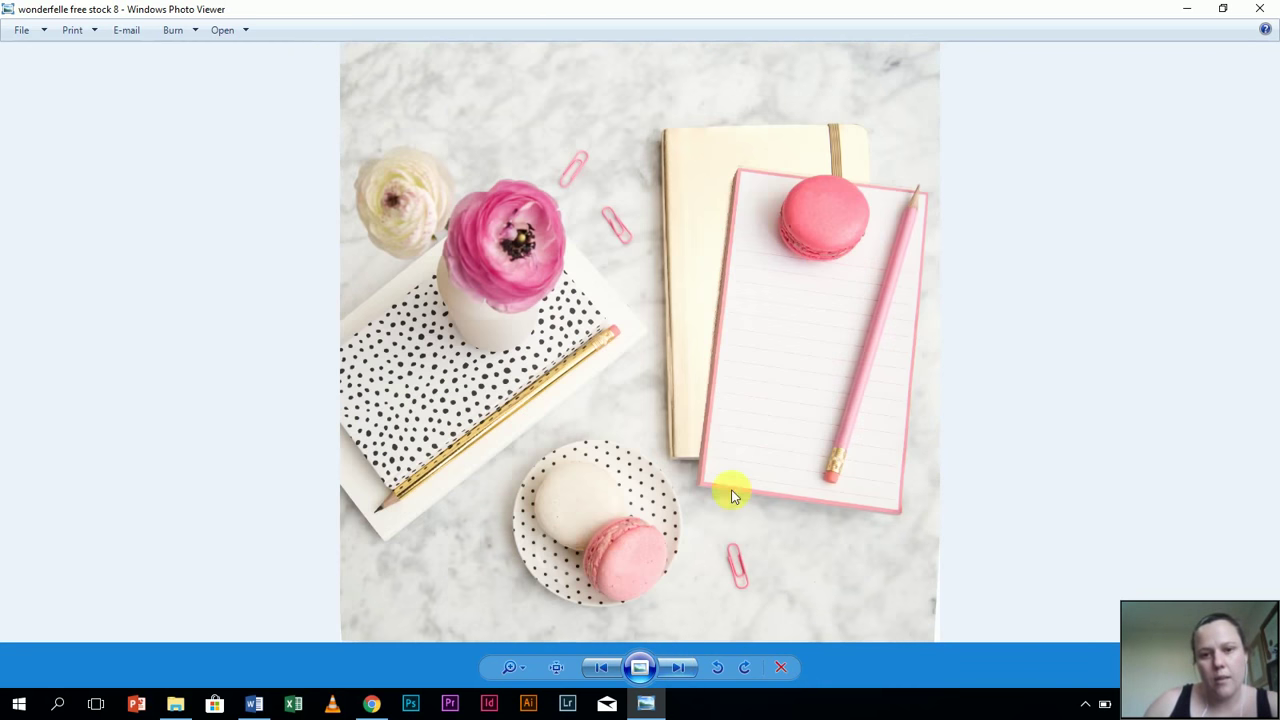
{"action": "left_click", "coordinate": [679, 670]}
{"action": "left_click", "coordinate": [679, 670]}
{"action": "left_click", "coordinate": [679, 670]}
{"action": "left_click", "coordinate": [679, 670]}
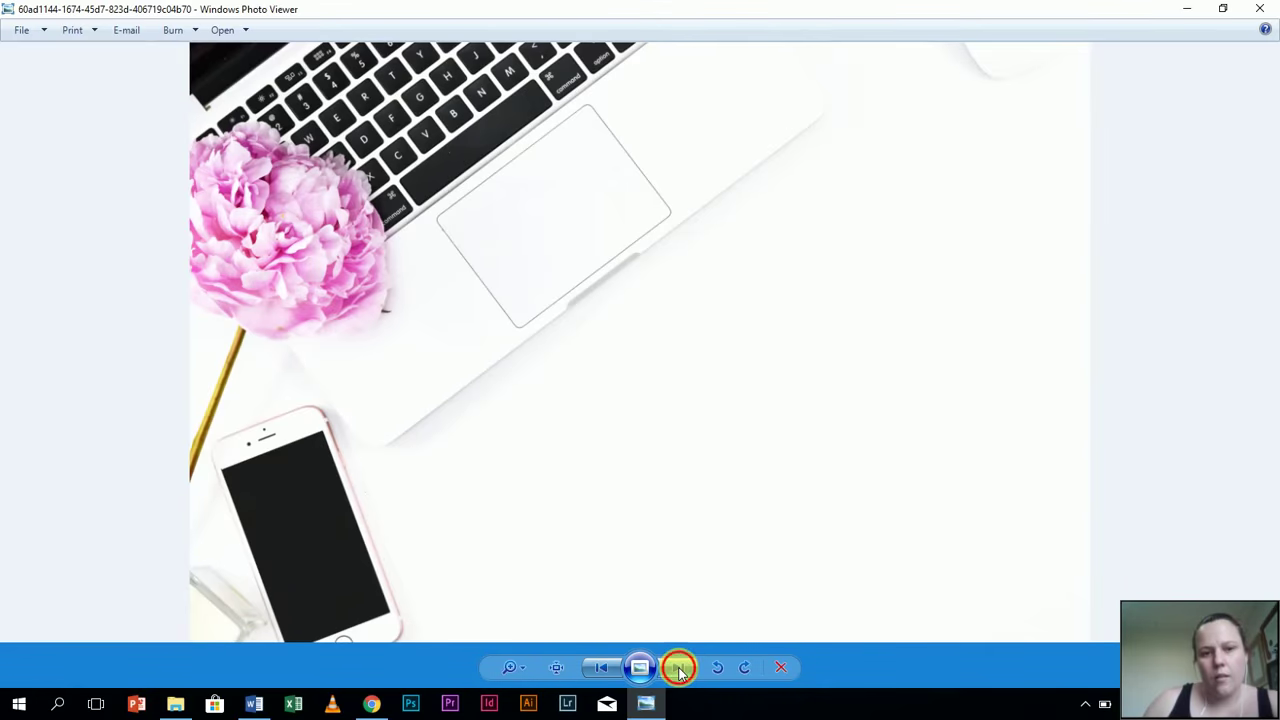
{"action": "left_click", "coordinate": [679, 670]}
{"action": "left_click", "coordinate": [679, 670]}
{"action": "left_click", "coordinate": [679, 670]}
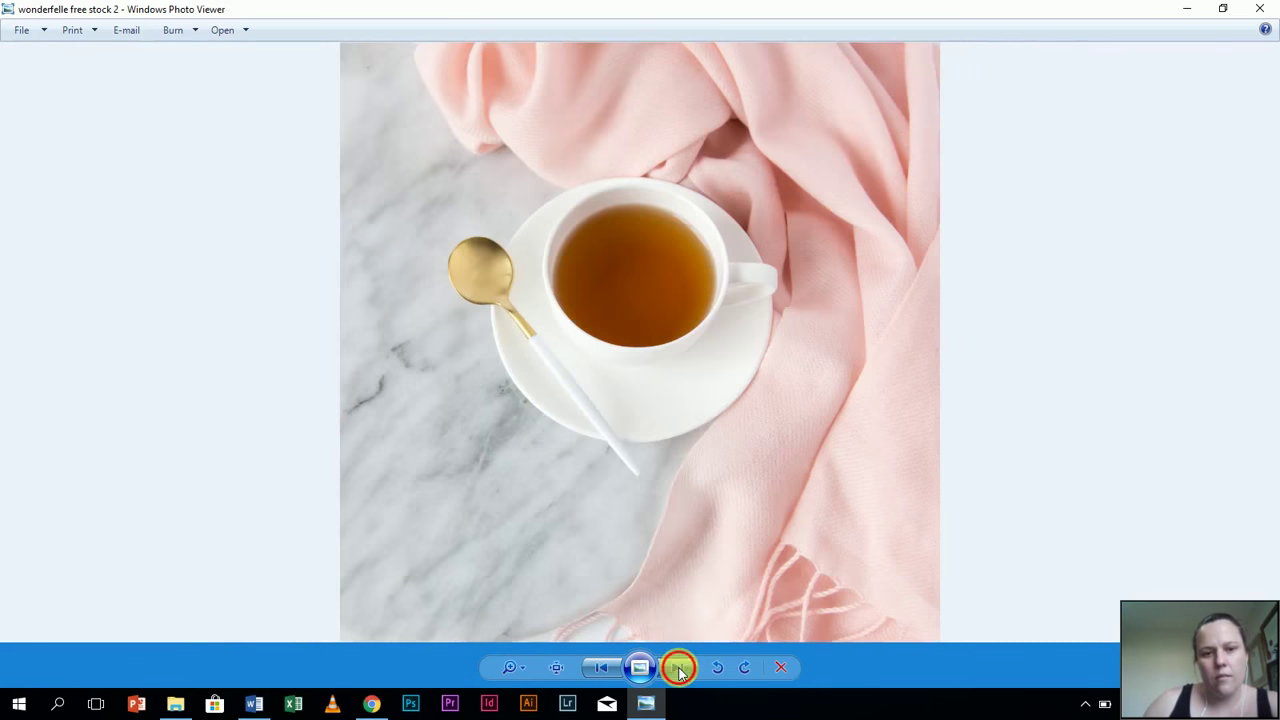
{"action": "left_click", "coordinate": [679, 670]}
{"action": "left_click", "coordinate": [679, 670]}
{"action": "left_click", "coordinate": [604, 669]}
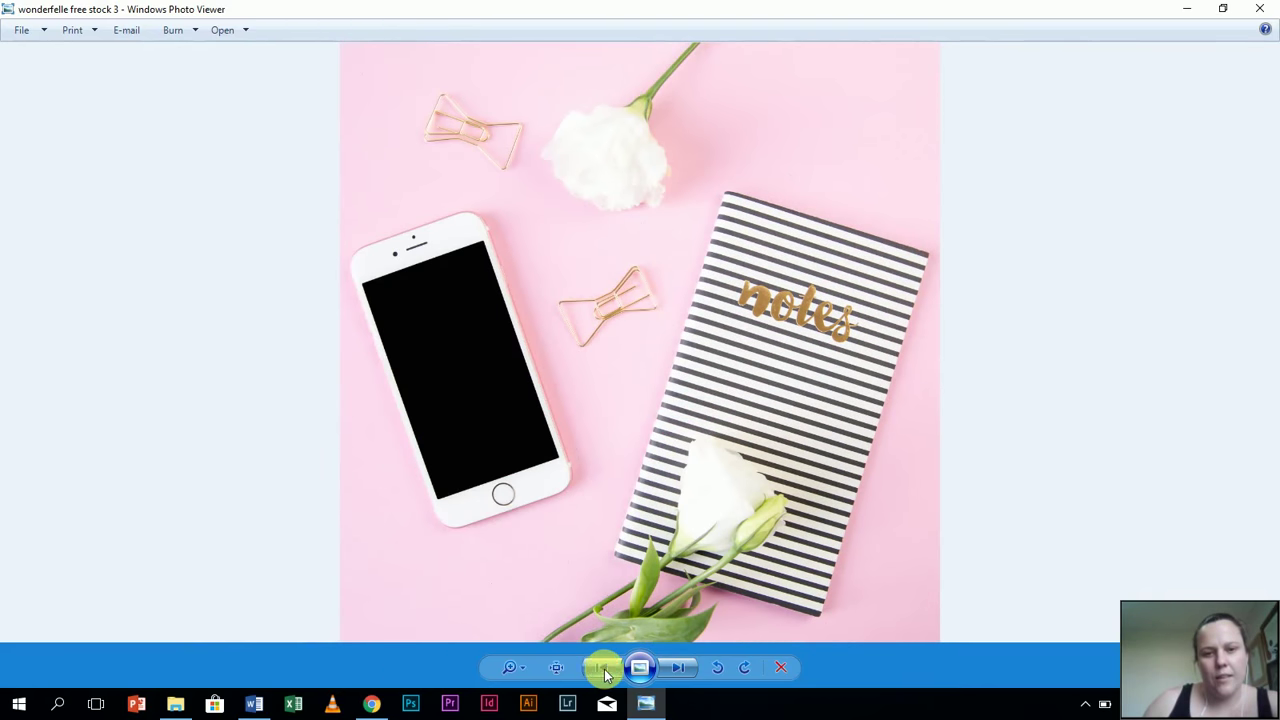
{"action": "left_click", "coordinate": [676, 670]}
{"action": "left_click", "coordinate": [676, 670]}
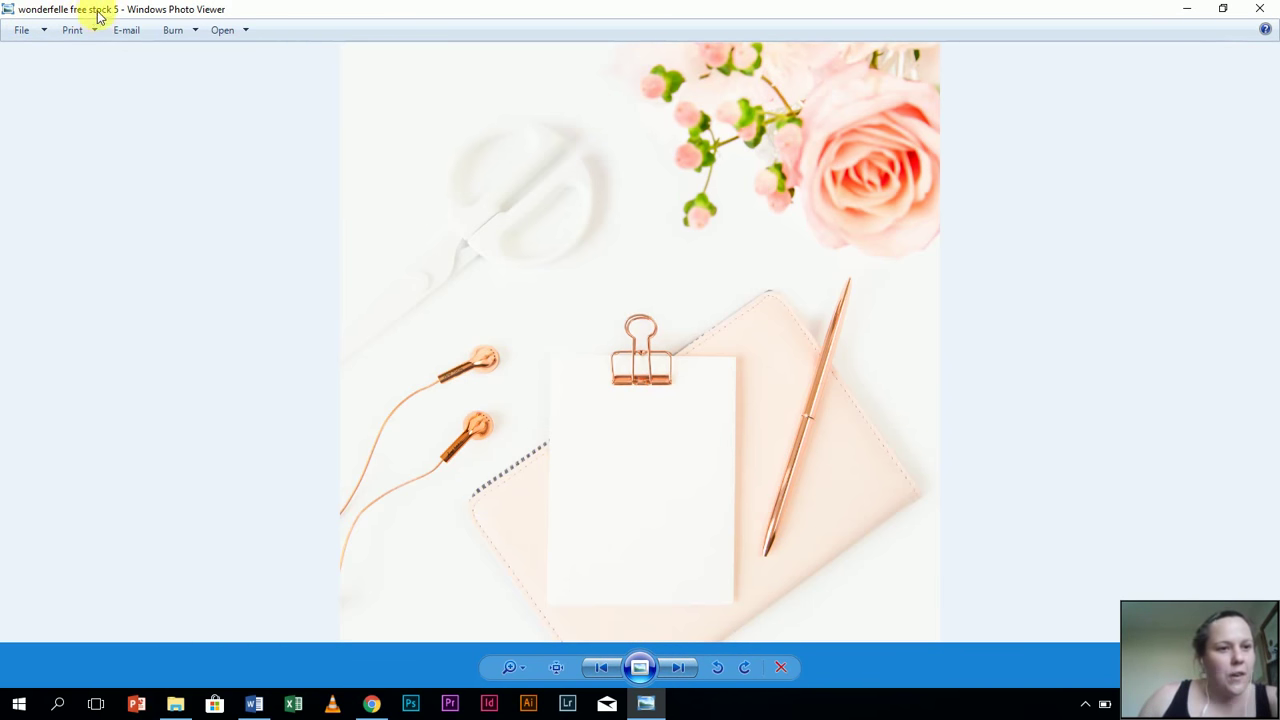
Back in Chrome's Canva tab, create a custom 900 × 1800 px design
{"action": "left_click", "coordinate": [370, 703]}
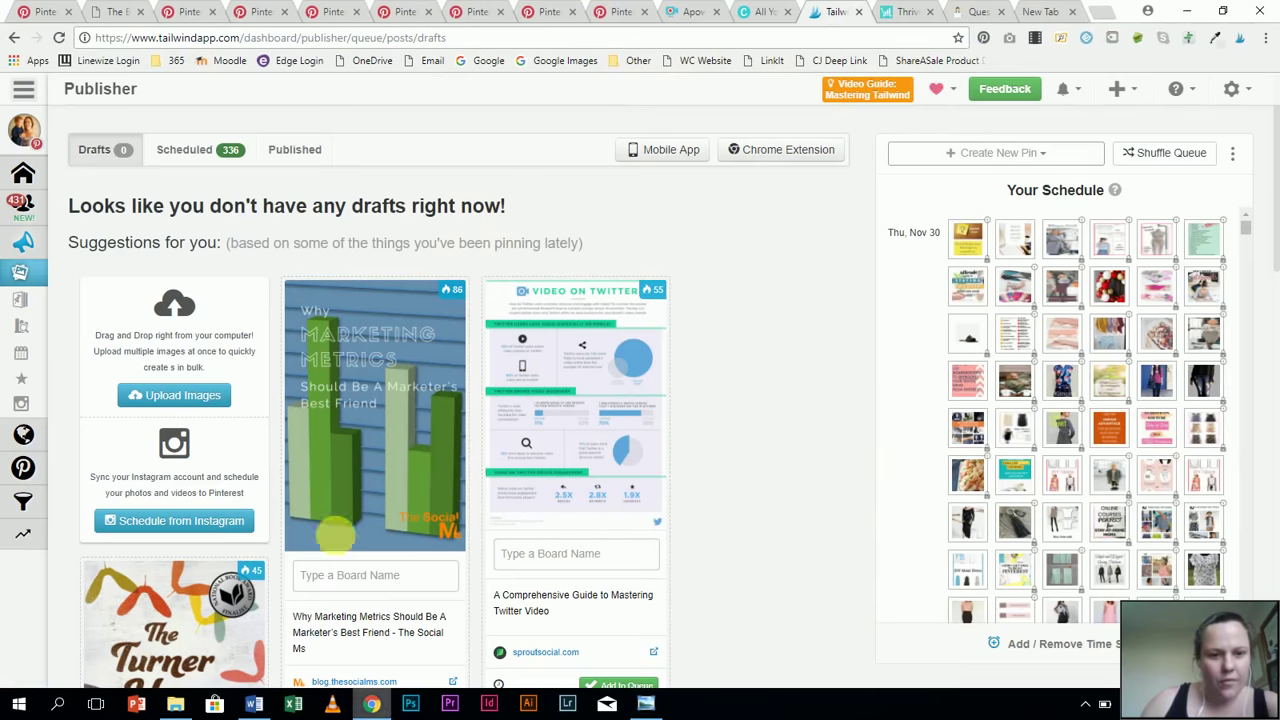
{"action": "left_click", "coordinate": [768, 11]}
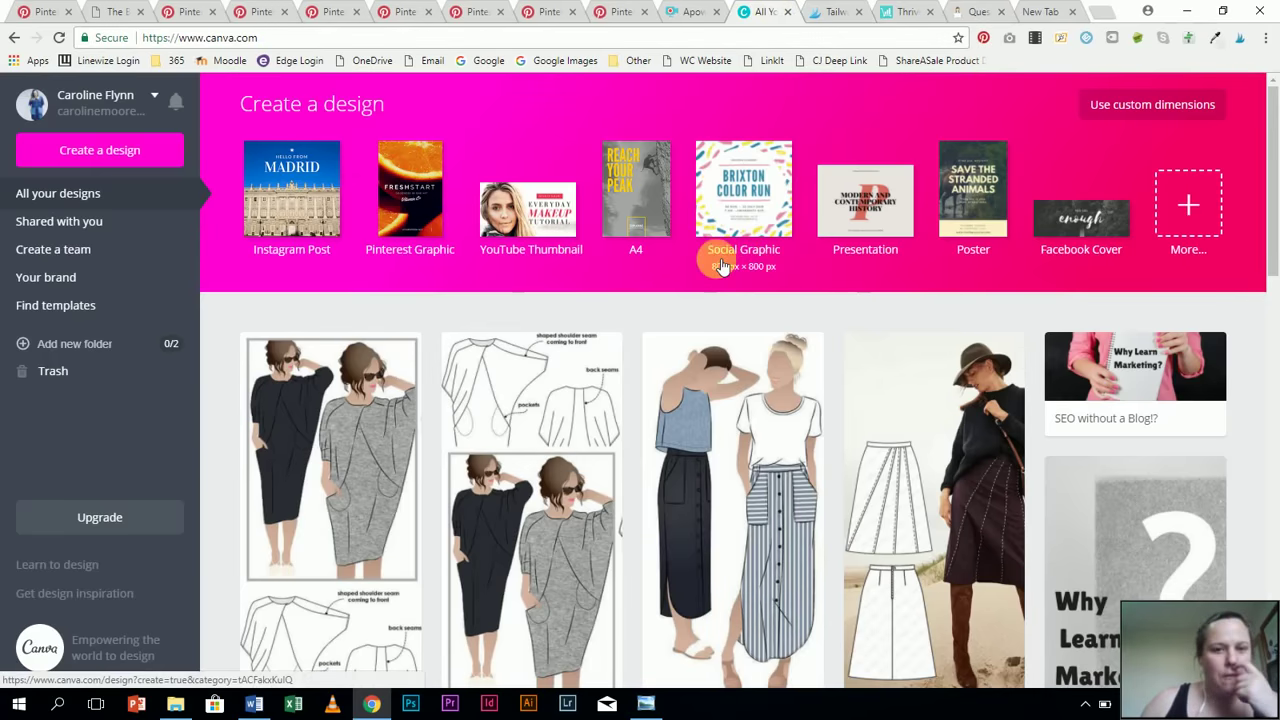
{"action": "left_click", "coordinate": [1148, 108]}
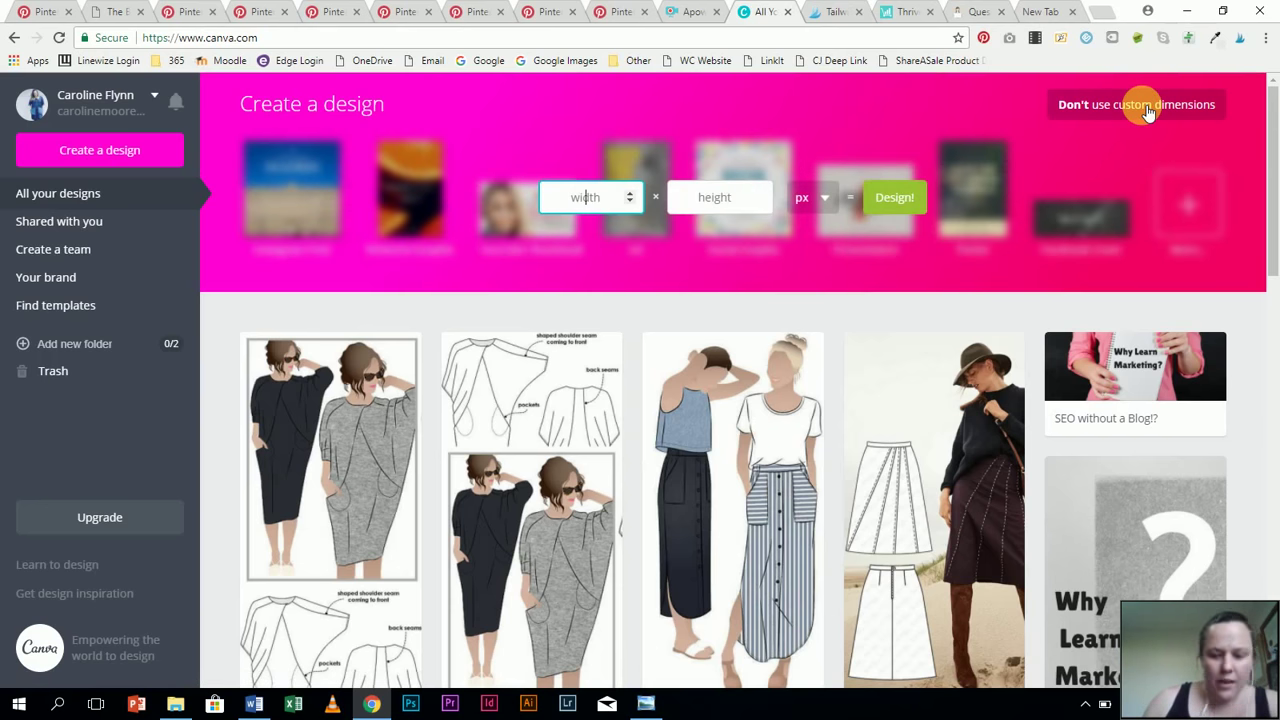
{"action": "type", "text": "900"}
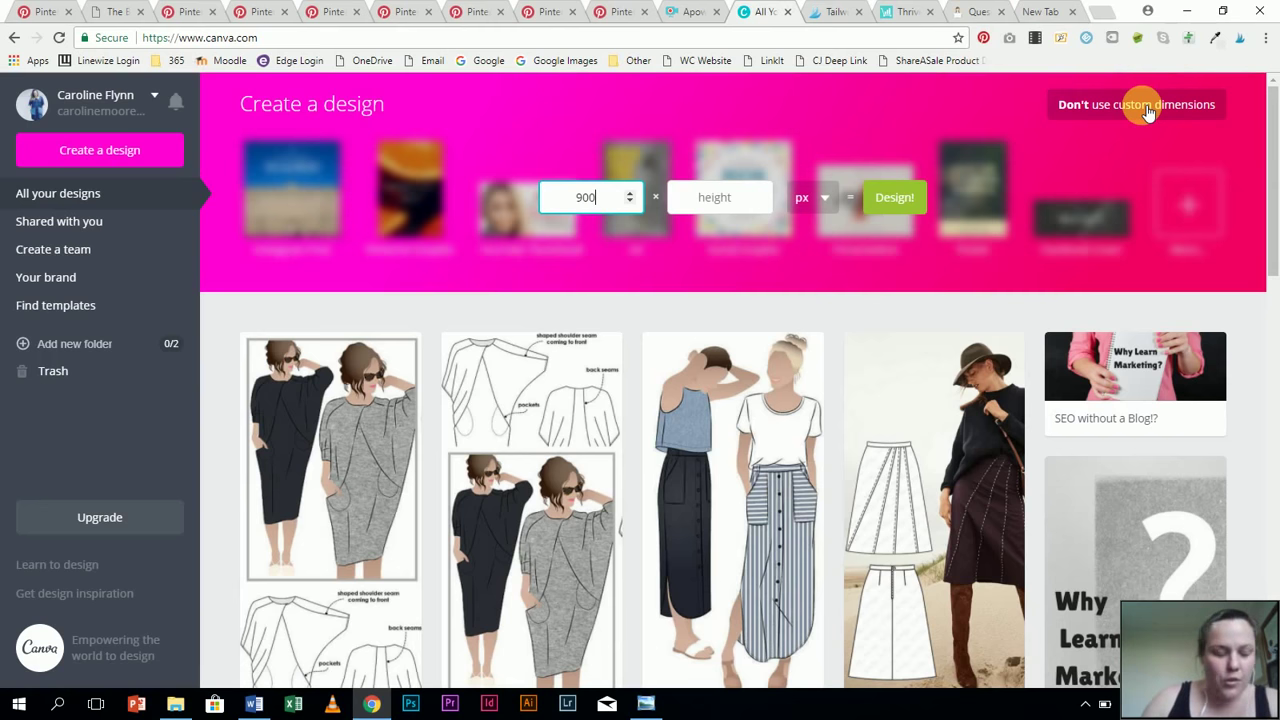
{"action": "key", "text": "Tab"}
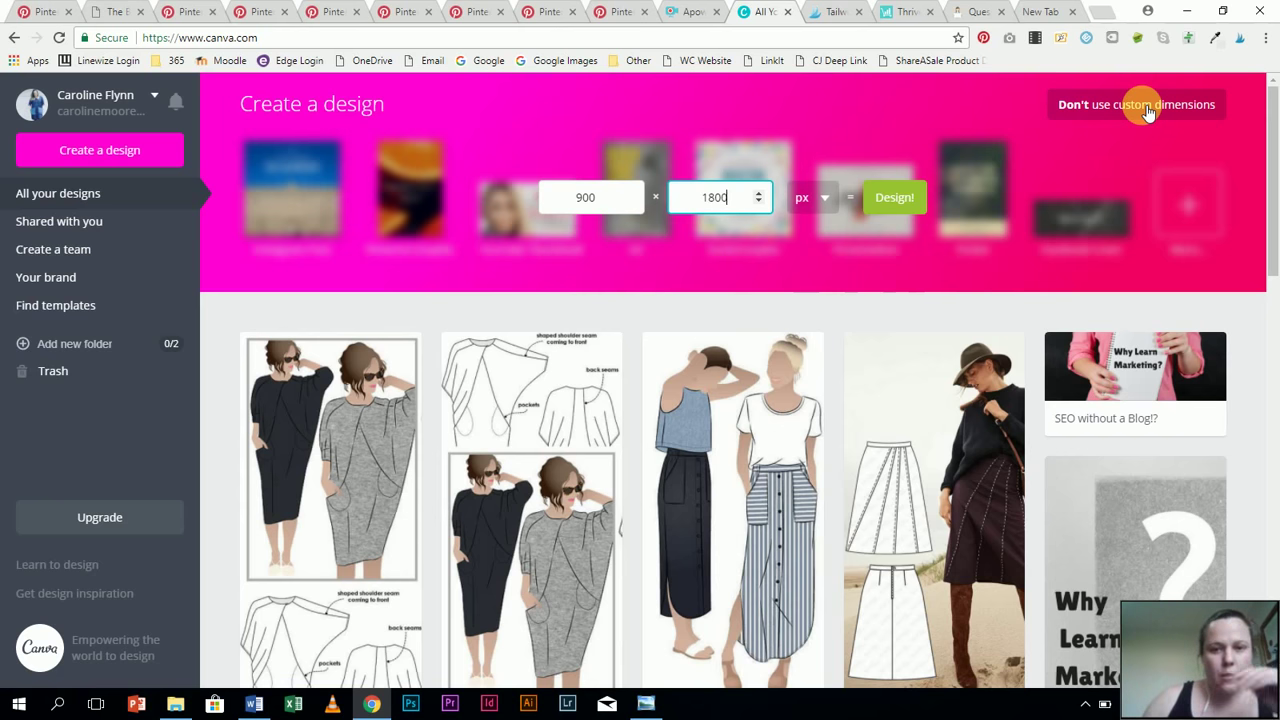
{"action": "left_click", "coordinate": [898, 203]}
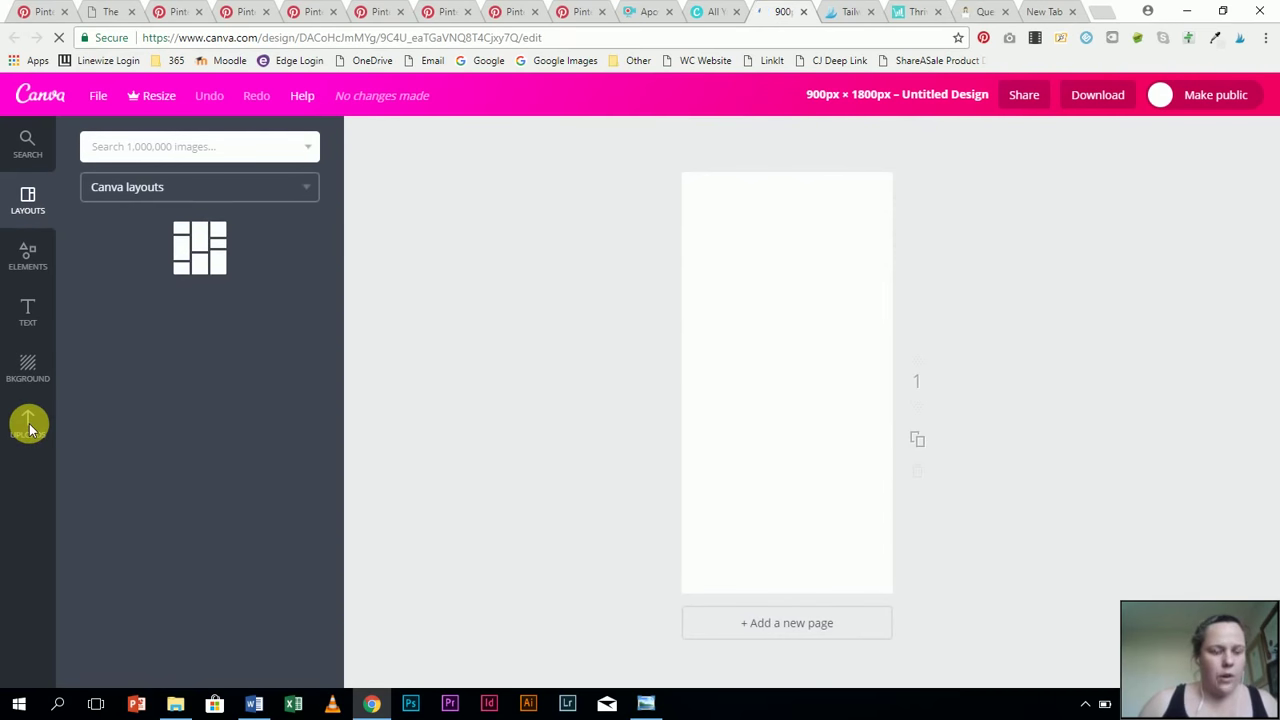
Upload wonderfelle free stock 5 from the free stock photos folder into Canva's uploads
{"action": "left_click", "coordinate": [30, 428]}
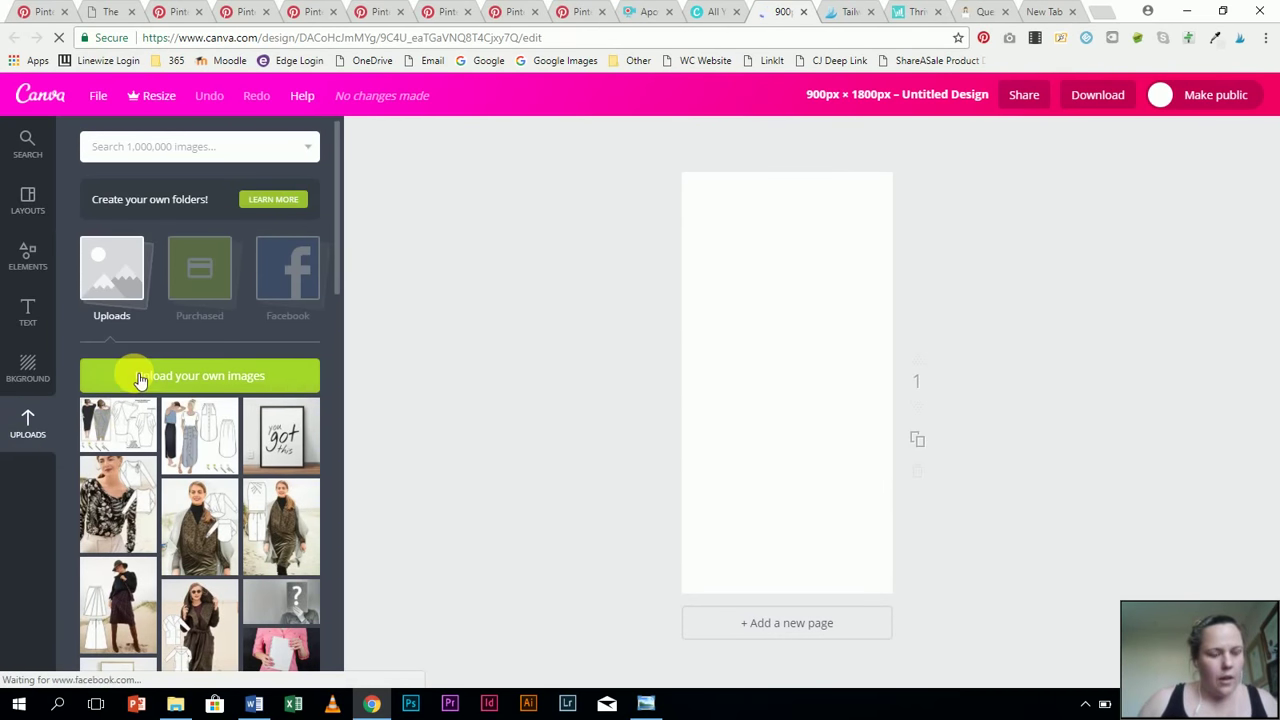
{"action": "left_click", "coordinate": [195, 377]}
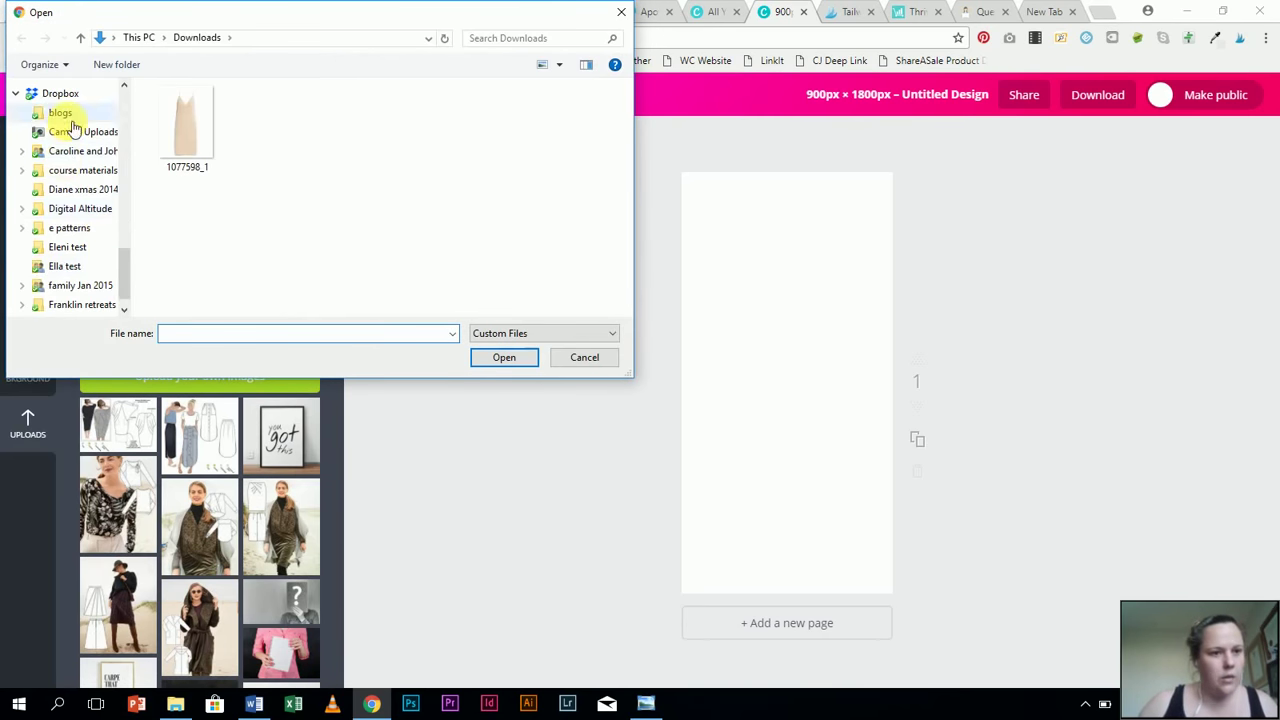
{"action": "left_click_drag", "start_coordinate": [123, 243], "coordinate": [133, 122]}
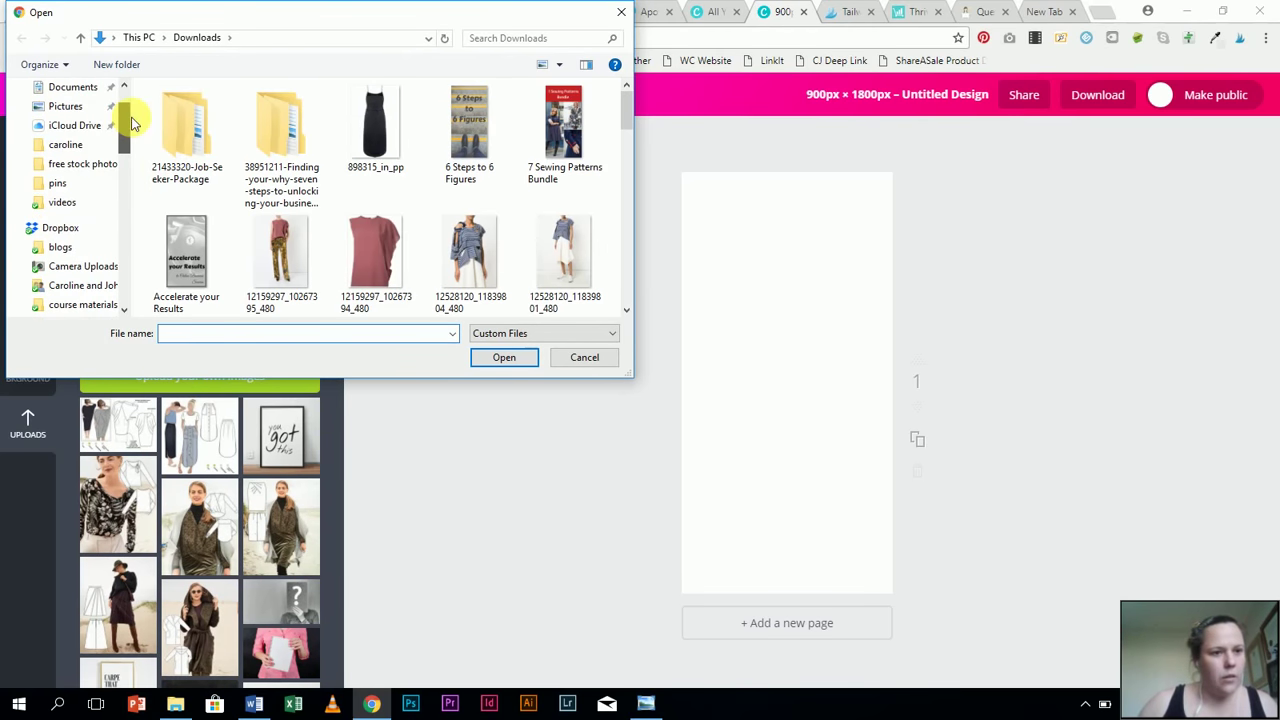
{"action": "left_click", "coordinate": [86, 168]}
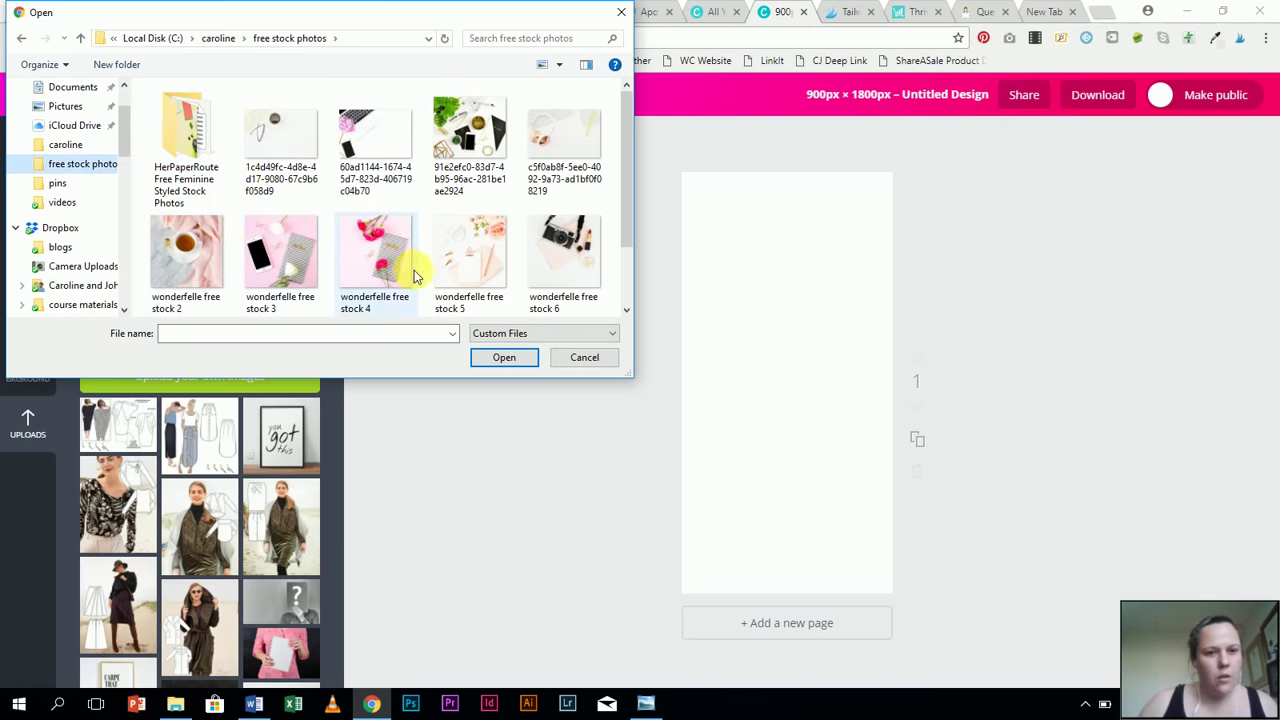
{"action": "double_click", "coordinate": [462, 268]}
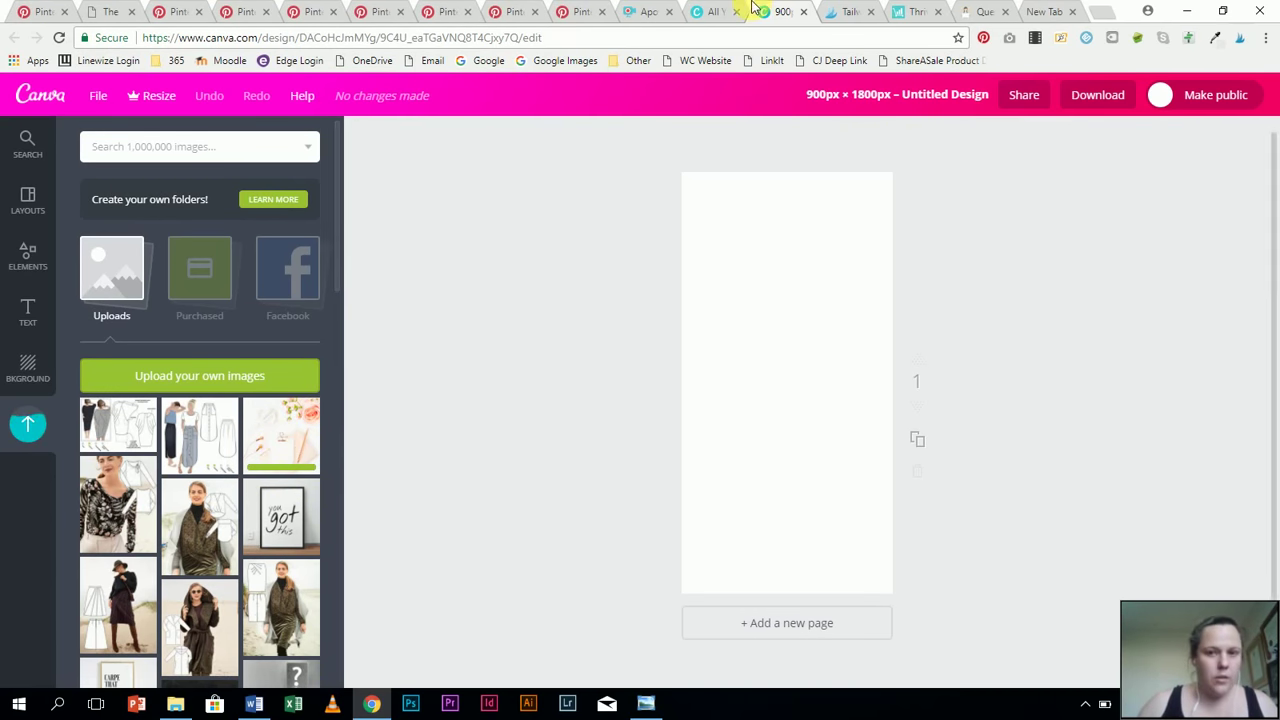
{"action": "left_click", "coordinate": [706, 11]}
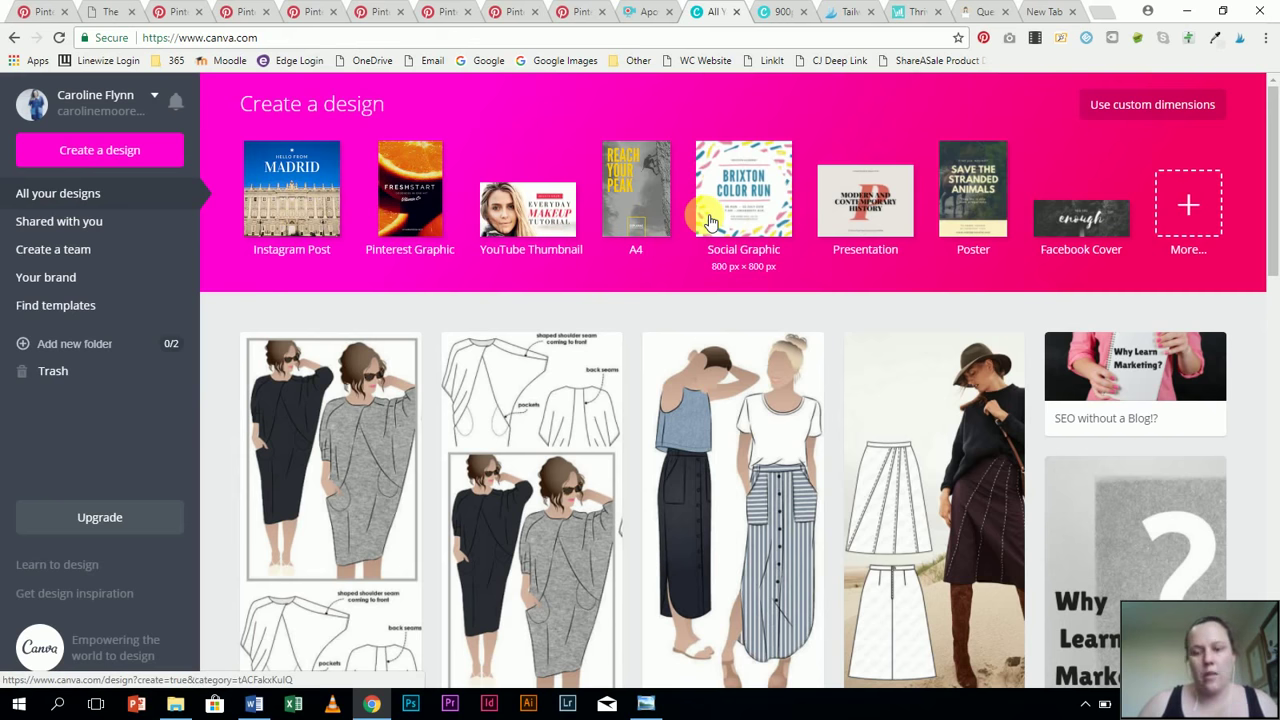
{"action": "left_click", "coordinate": [1205, 220]}
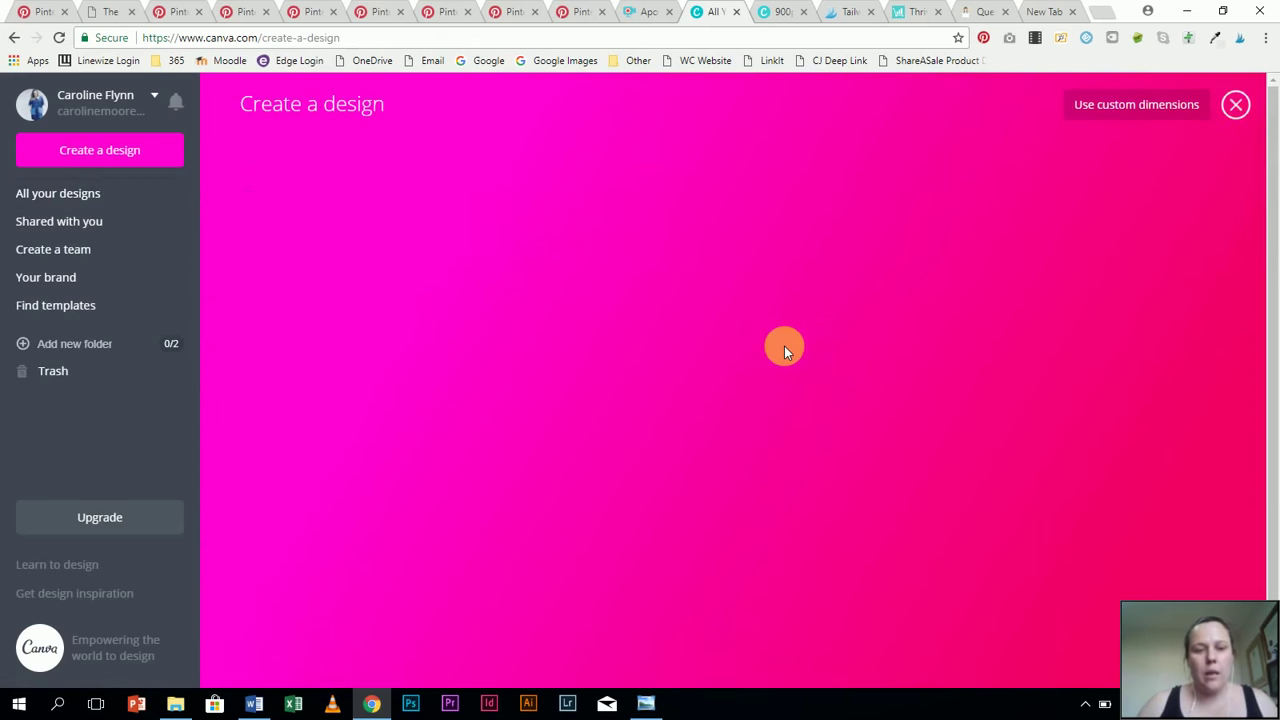
{"action": "scroll", "coordinate": [785, 348], "scroll_direction": "down", "scroll_amount": 2}
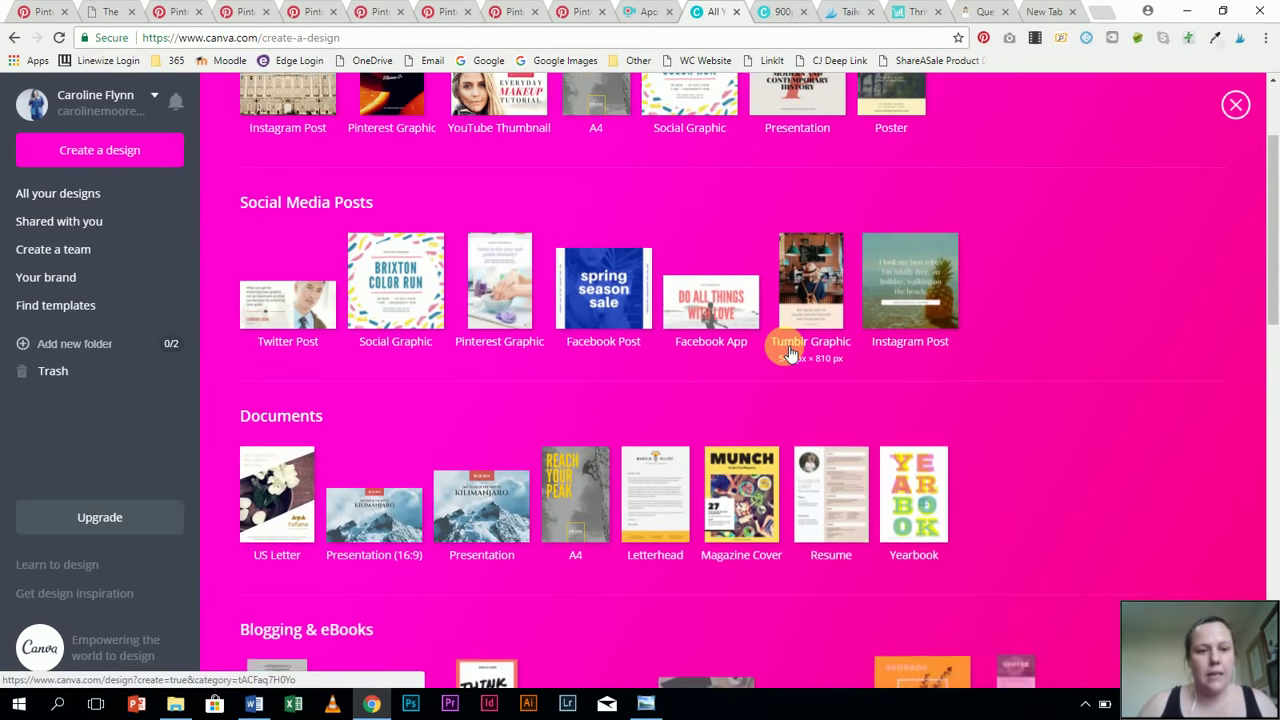
{"action": "scroll", "coordinate": [785, 348], "scroll_direction": "down", "scroll_amount": 1}
{"action": "scroll", "coordinate": [784, 346], "scroll_direction": "down", "scroll_amount": 3}
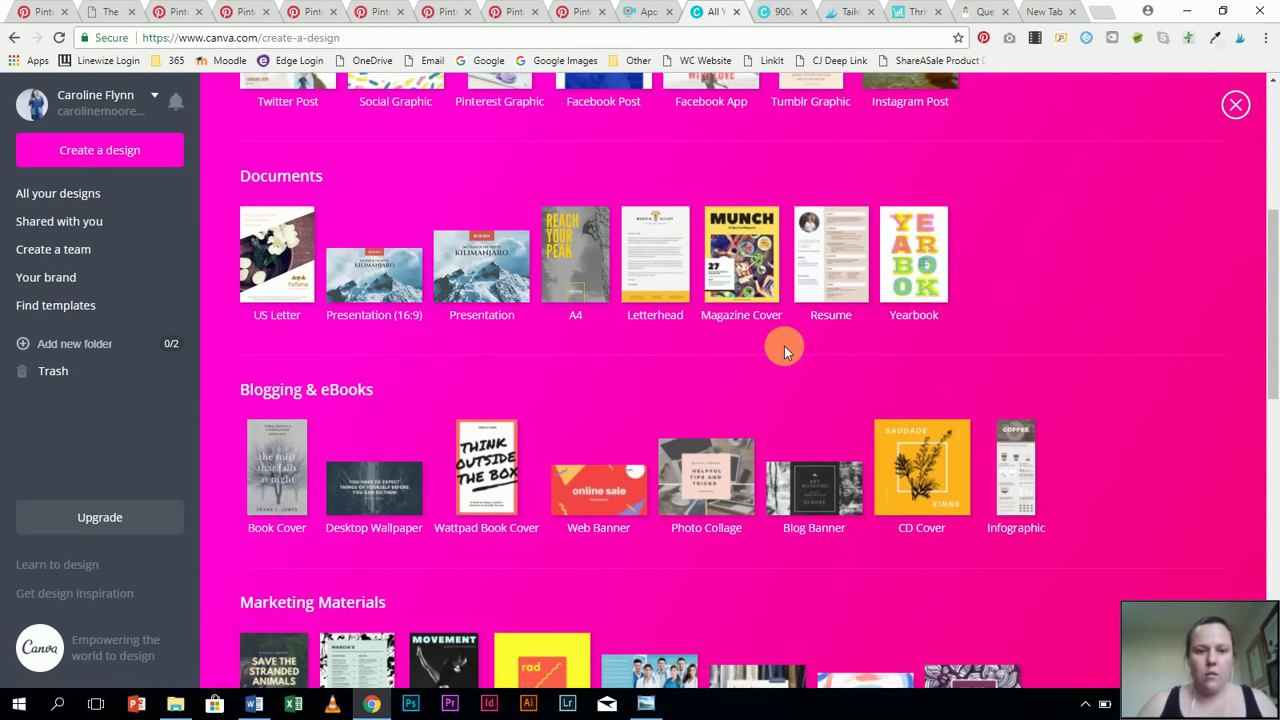
{"action": "scroll", "coordinate": [784, 346], "scroll_direction": "down", "scroll_amount": 2}
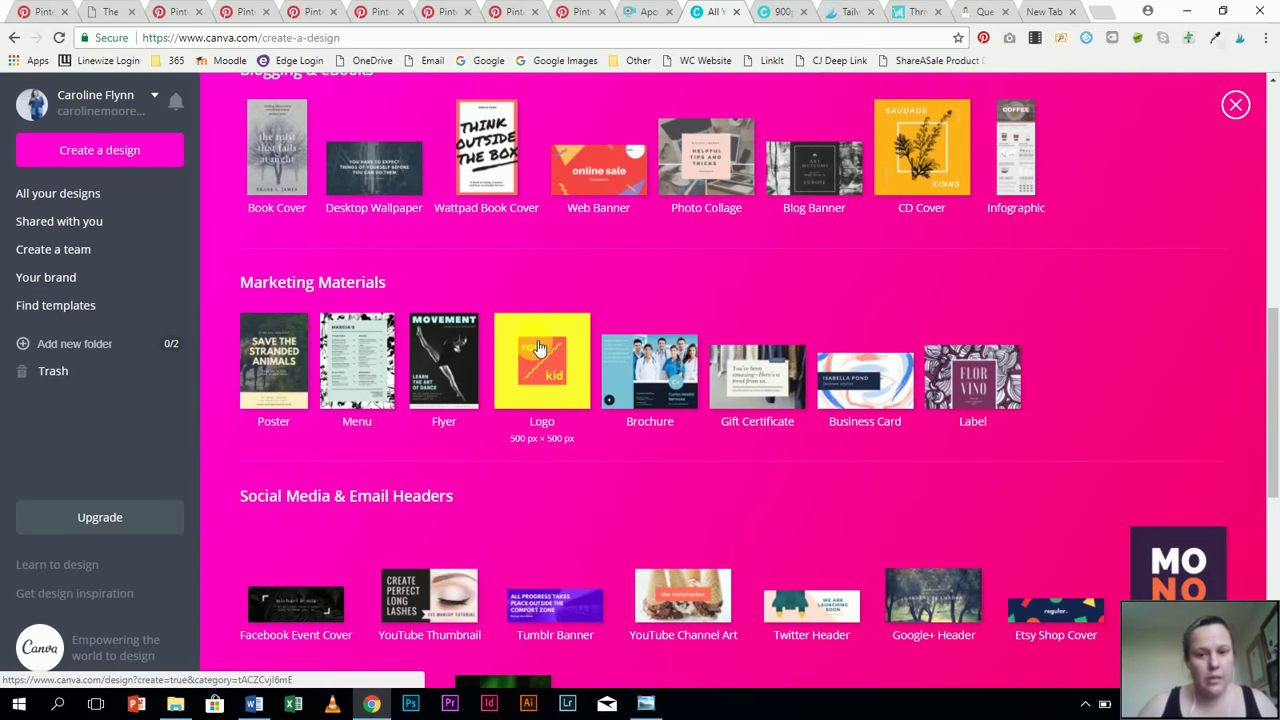
{"action": "scroll", "coordinate": [602, 445], "scroll_direction": "down", "scroll_amount": 1}
{"action": "scroll", "coordinate": [737, 331], "scroll_direction": "up", "scroll_amount": 3}
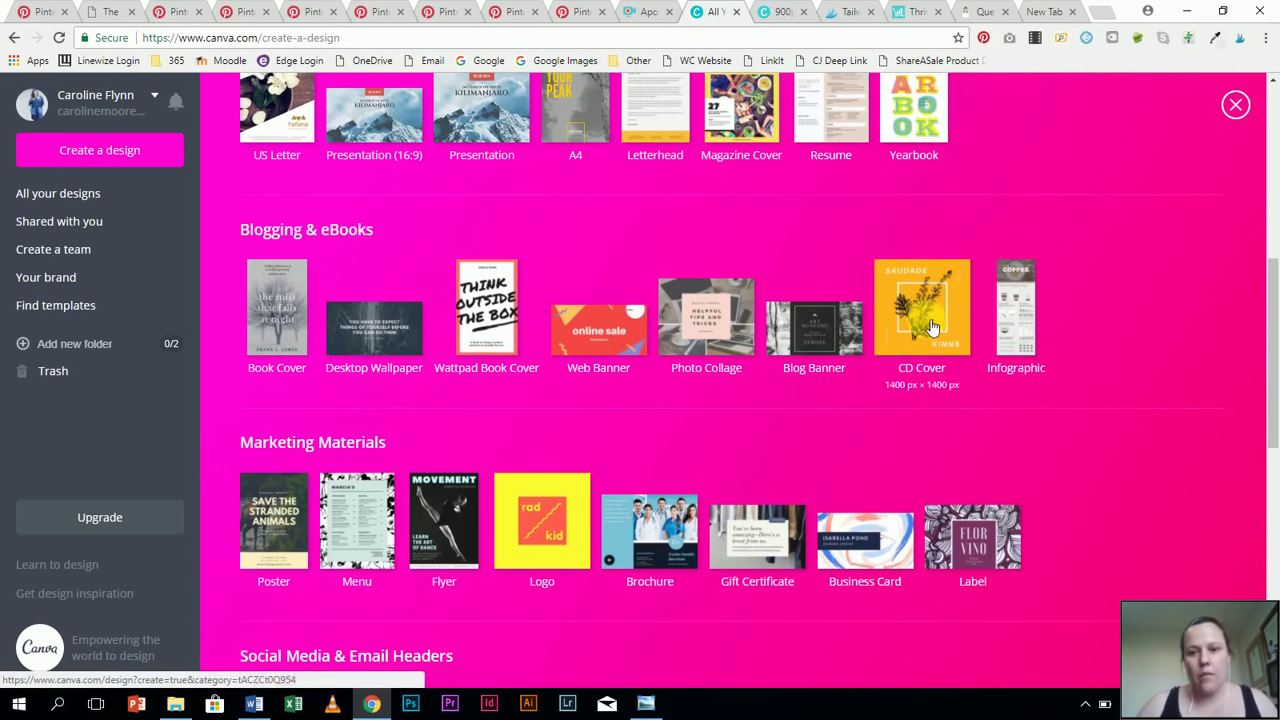
{"action": "scroll", "coordinate": [705, 436], "scroll_direction": "down", "scroll_amount": 5}
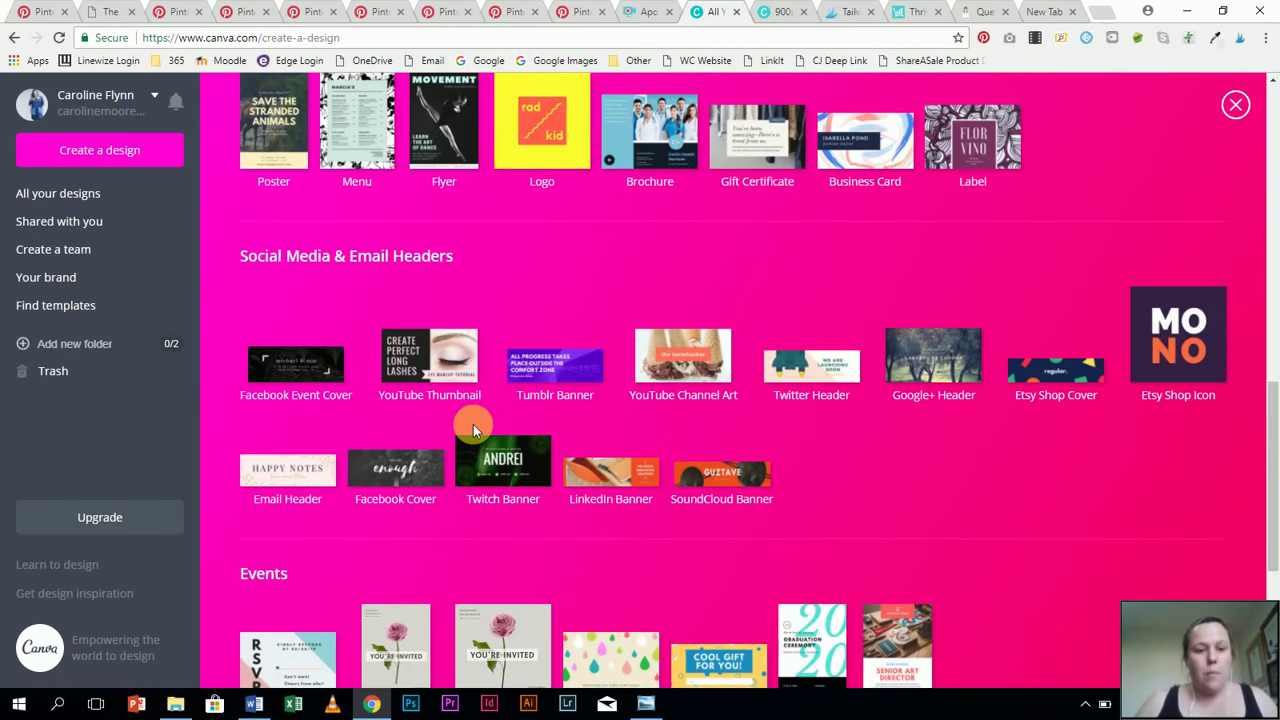
{"action": "scroll", "coordinate": [473, 424], "scroll_direction": "down", "scroll_amount": 2}
{"action": "scroll", "coordinate": [473, 424], "scroll_direction": "up", "scroll_amount": 4}
Add the uploaded floral clipboard photo to the pin, stretch it over the whole page and shift it right
{"action": "left_click", "coordinate": [772, 10]}
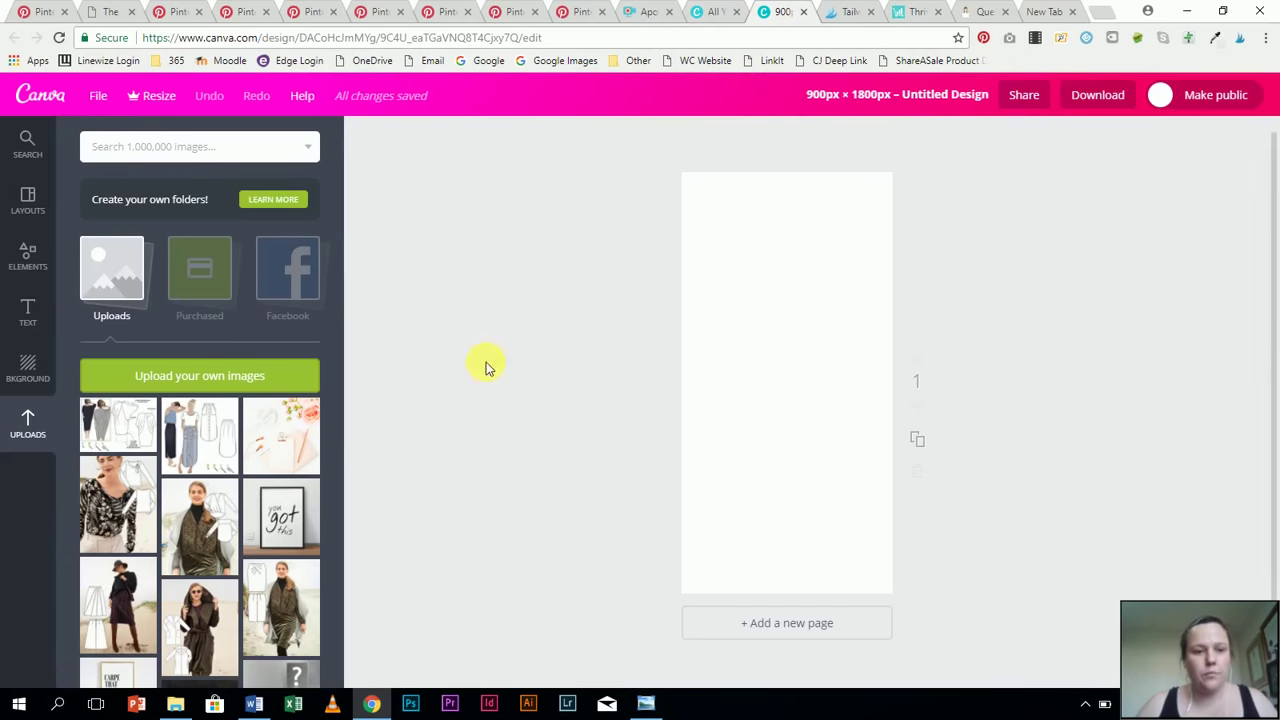
{"action": "left_click", "coordinate": [284, 436]}
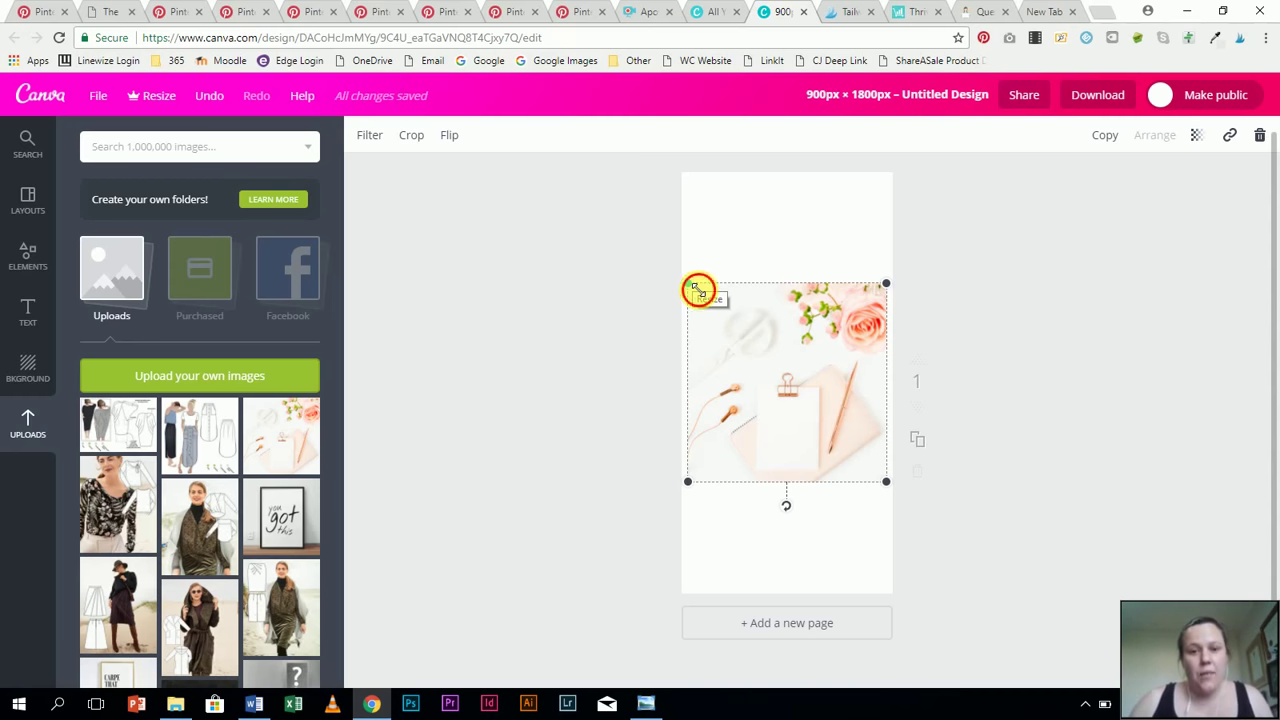
{"action": "left_click_drag", "start_coordinate": [697, 289], "coordinate": [629, 194]}
{"action": "left_click_drag", "start_coordinate": [886, 199], "coordinate": [912, 166]}
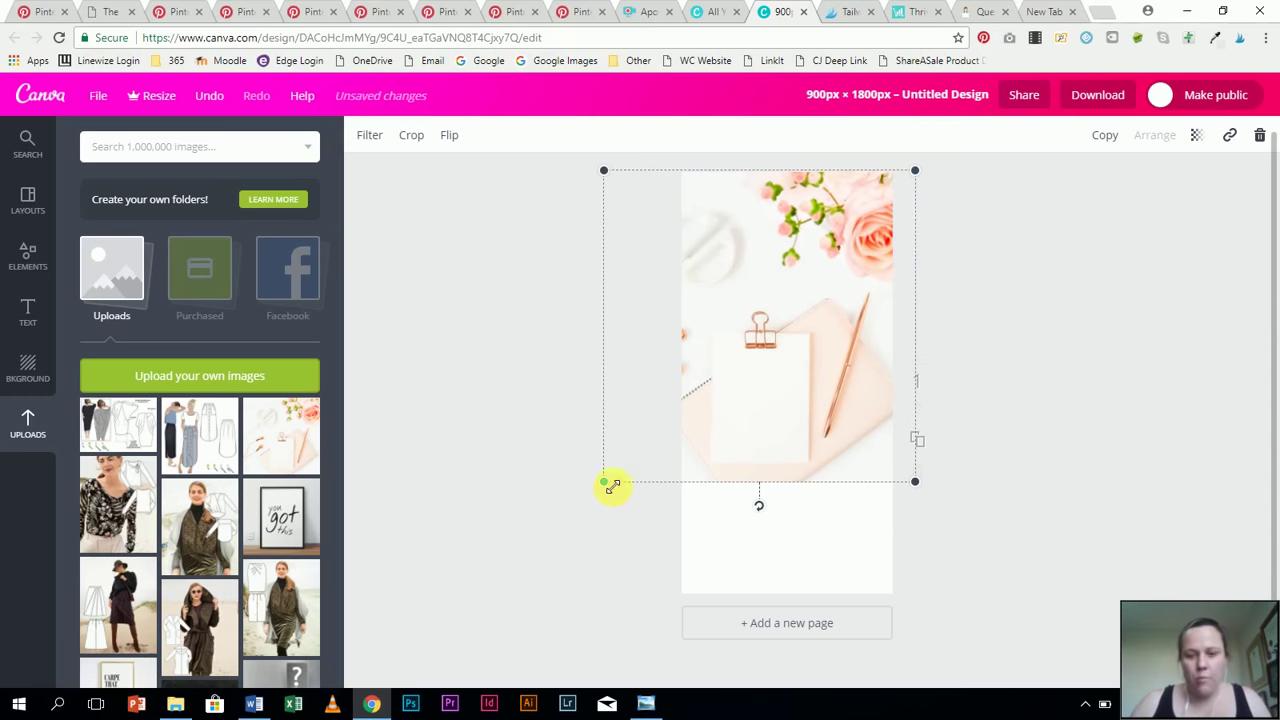
{"action": "left_click_drag", "start_coordinate": [612, 486], "coordinate": [499, 600]}
{"action": "left_click_drag", "start_coordinate": [762, 413], "coordinate": [918, 437]}
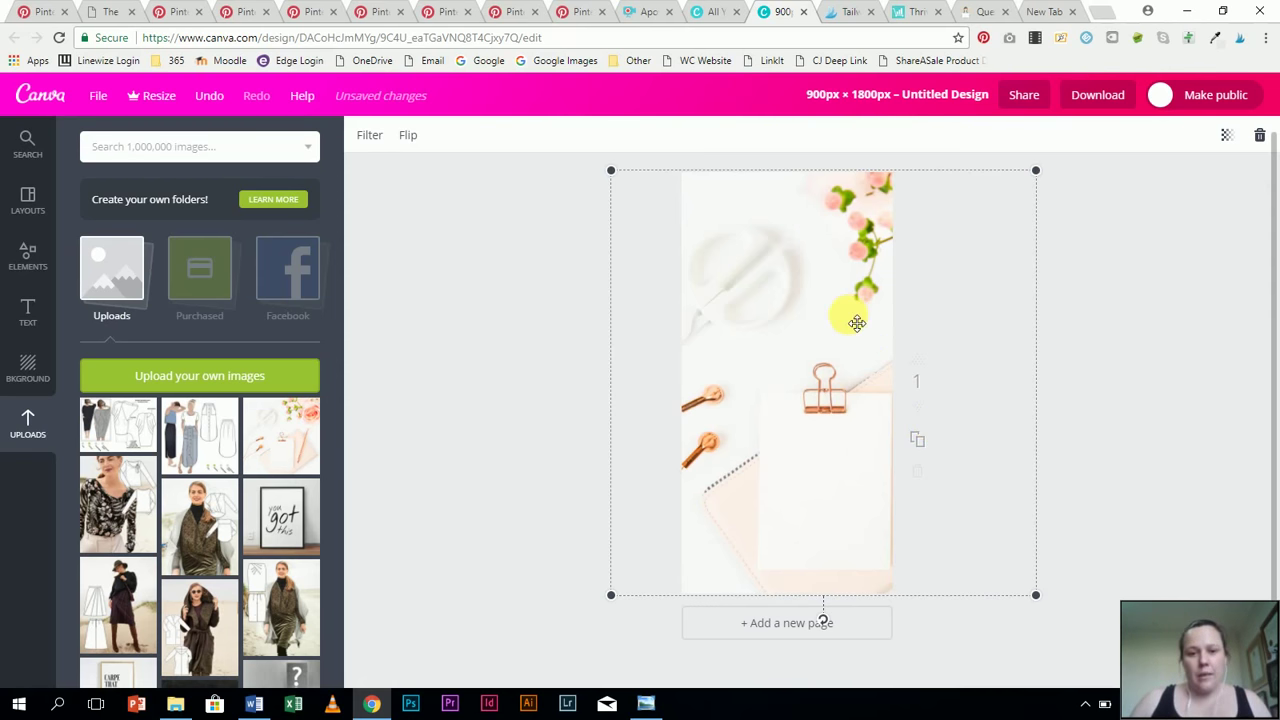
Slide the photo left and right across the page to try framings of the clipboard and flowers
{"action": "left_click_drag", "start_coordinate": [849, 323], "coordinate": [777, 314]}
{"action": "left_click_drag", "start_coordinate": [895, 303], "coordinate": [843, 301]}
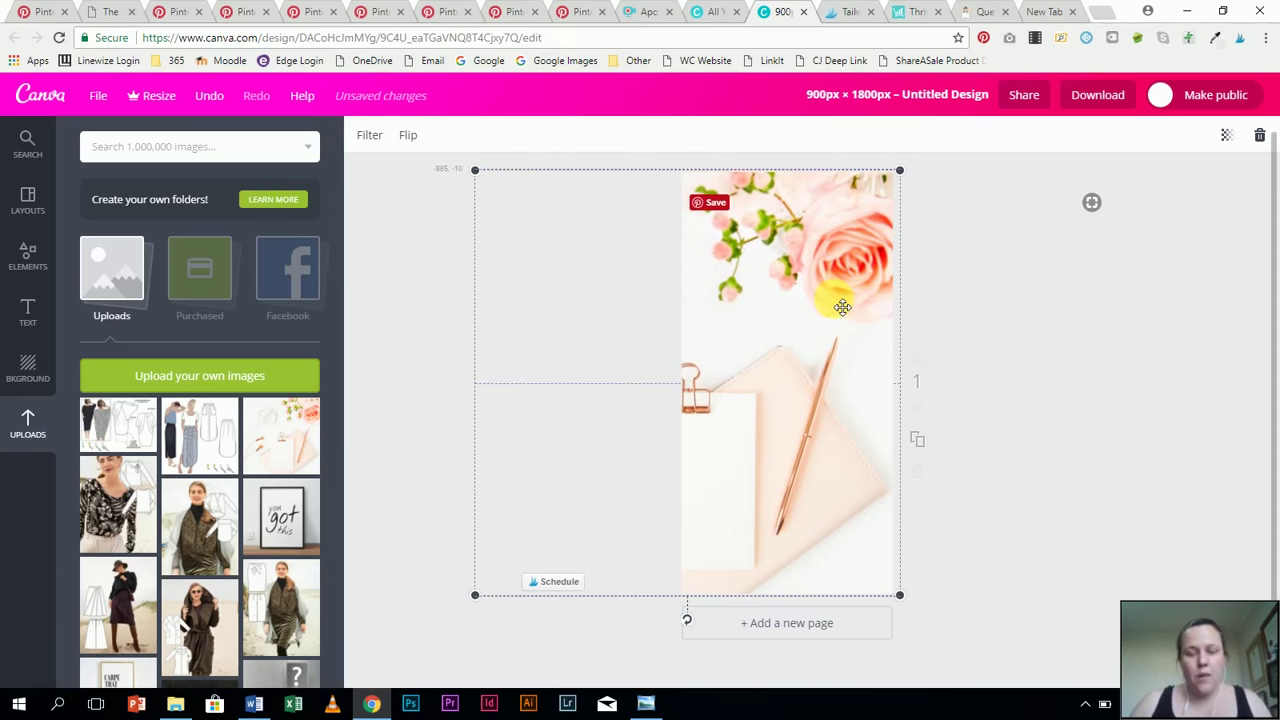
{"action": "left_click_drag", "start_coordinate": [731, 449], "coordinate": [794, 457]}
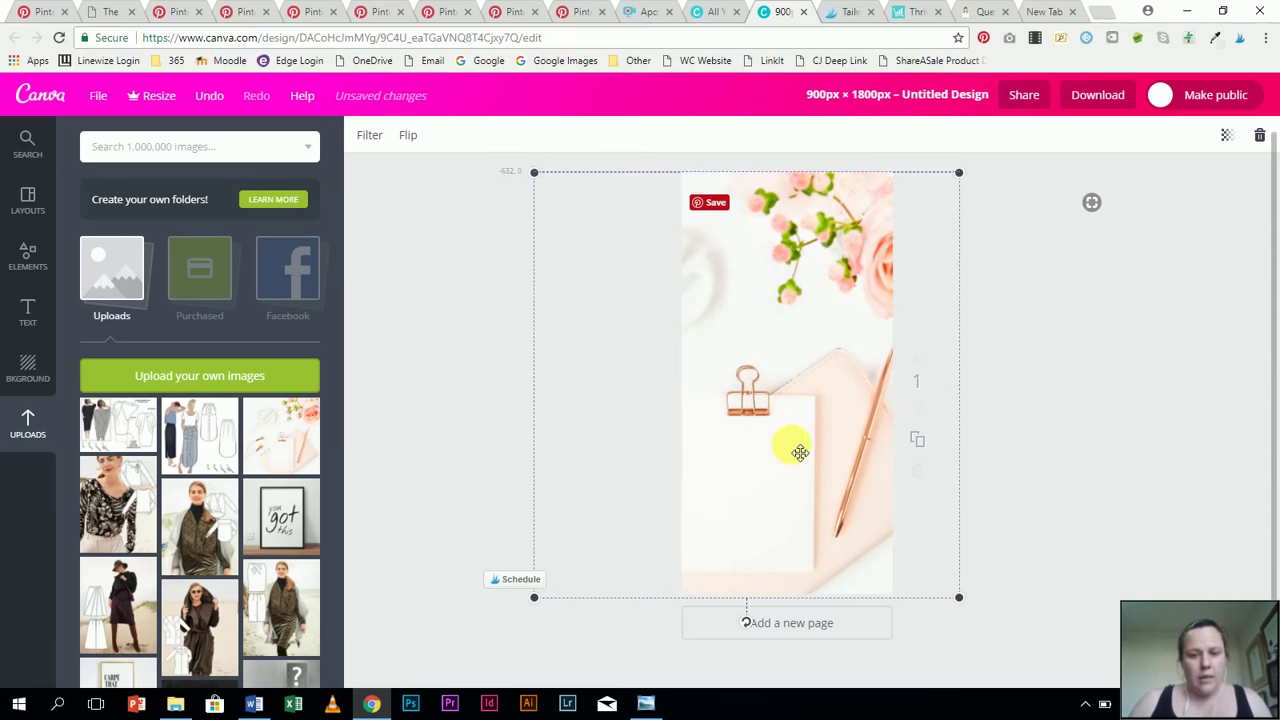
{"action": "left_click_drag", "start_coordinate": [691, 323], "coordinate": [903, 244]}
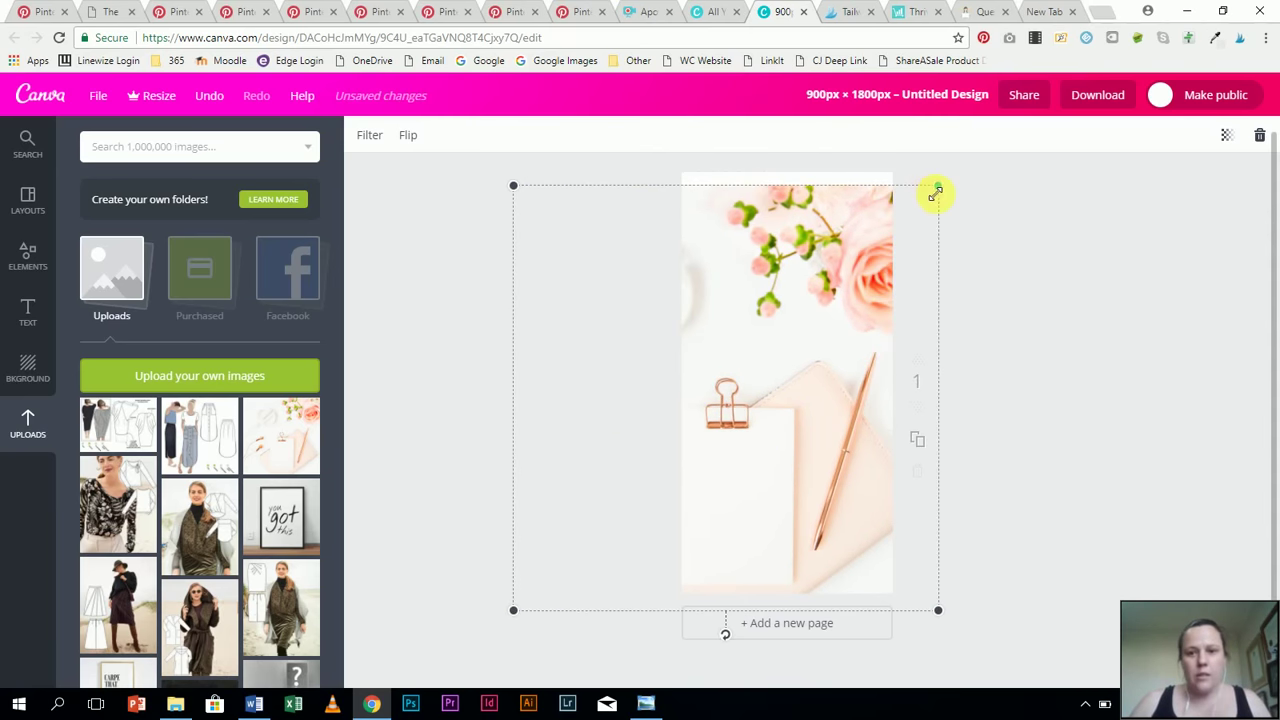
{"action": "left_click_drag", "start_coordinate": [937, 192], "coordinate": [969, 196]}
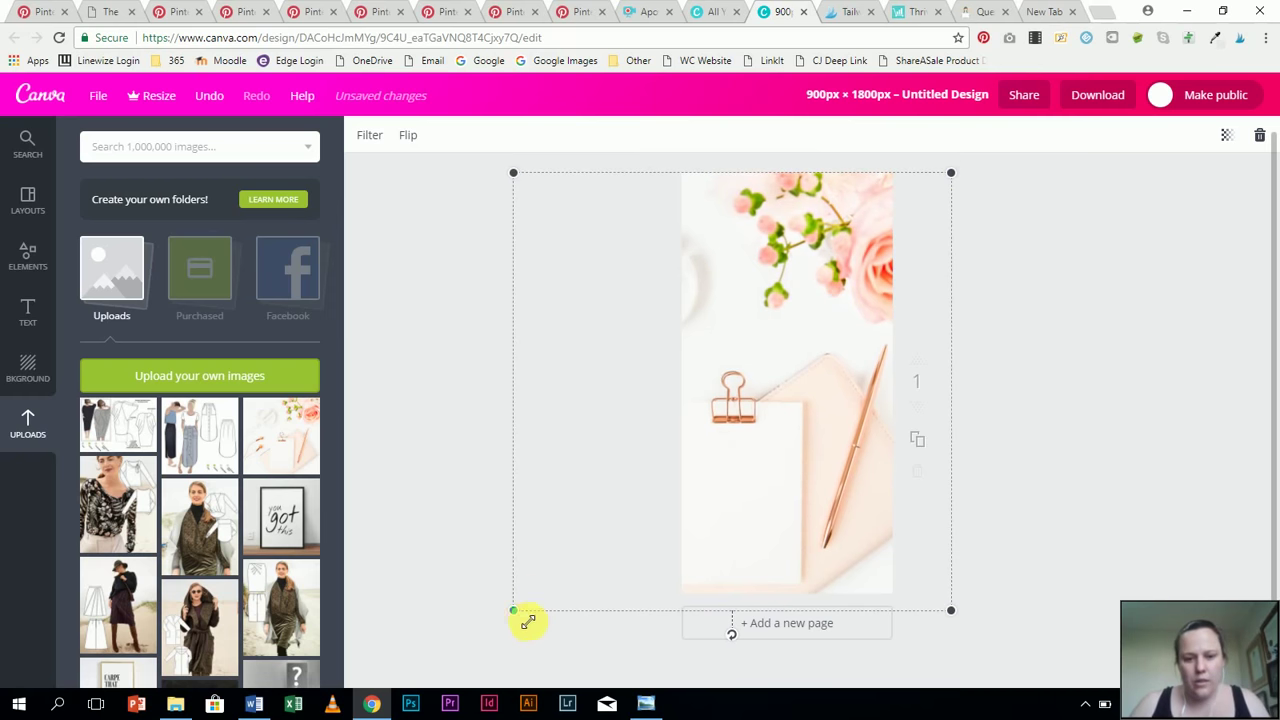
{"action": "left_click_drag", "start_coordinate": [527, 622], "coordinate": [542, 607]}
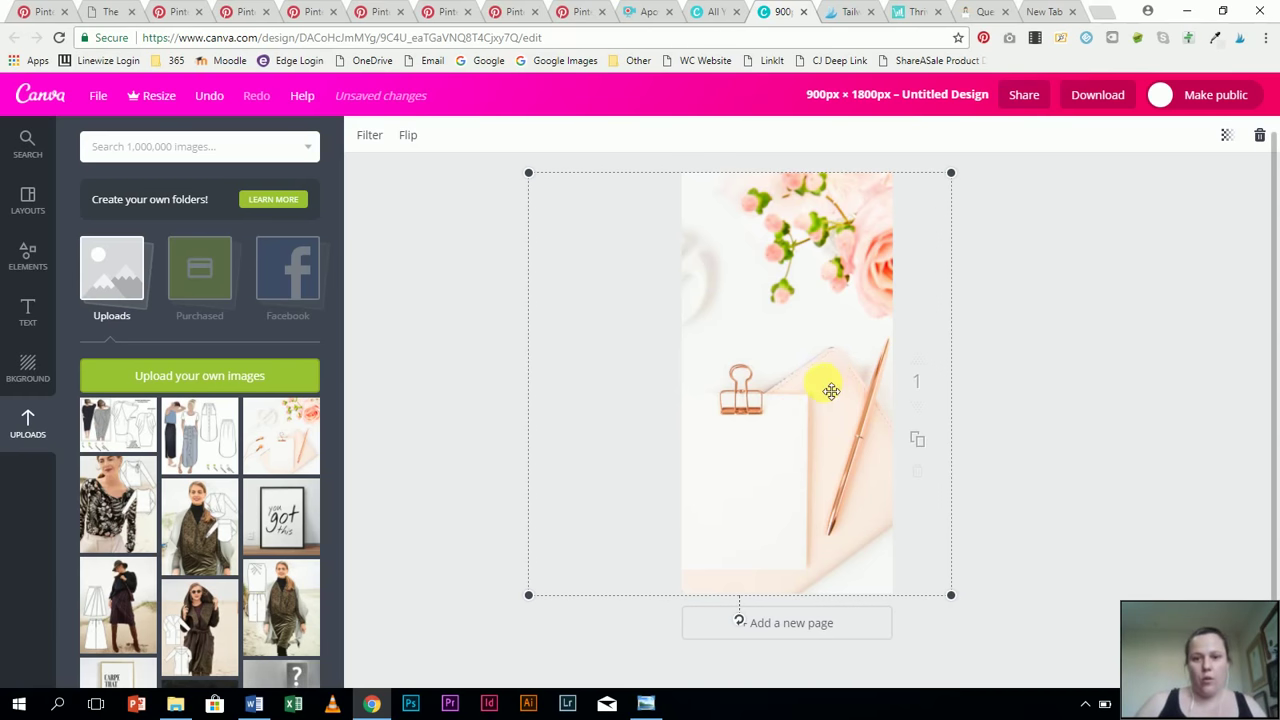
{"action": "left_click_drag", "start_coordinate": [831, 391], "coordinate": [796, 394]}
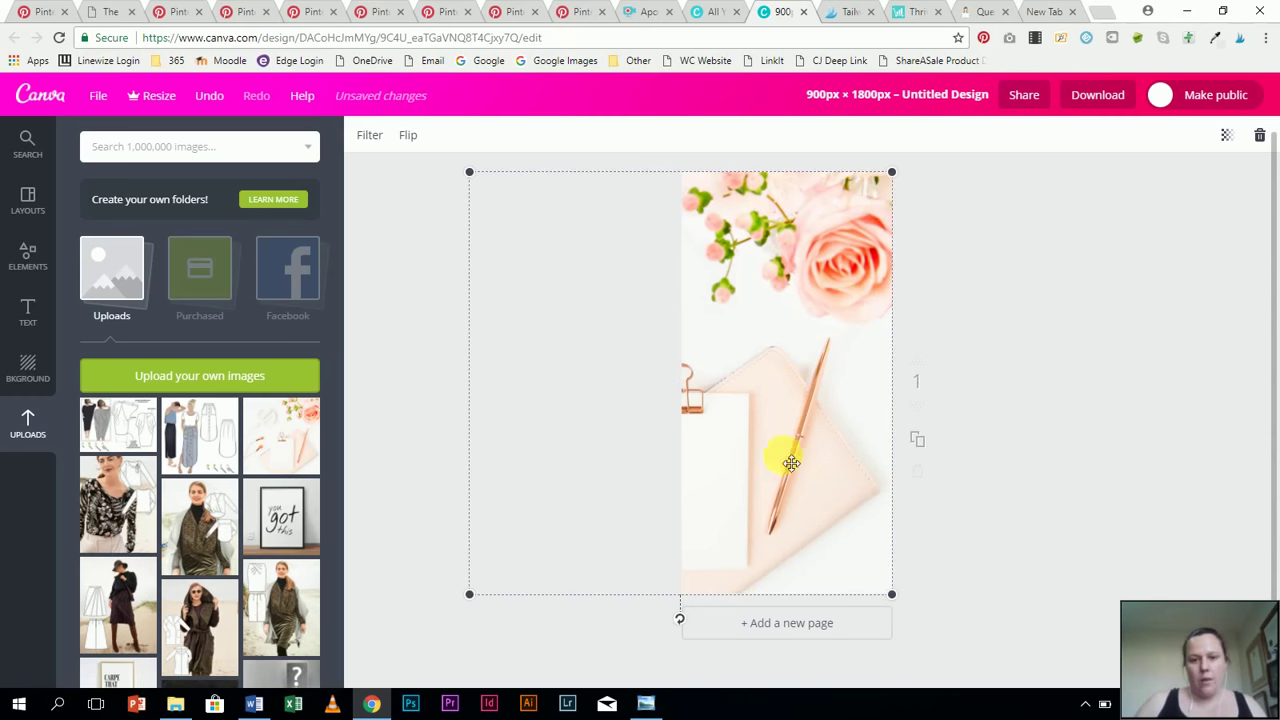
{"action": "left_click_drag", "start_coordinate": [808, 461], "coordinate": [889, 457]}
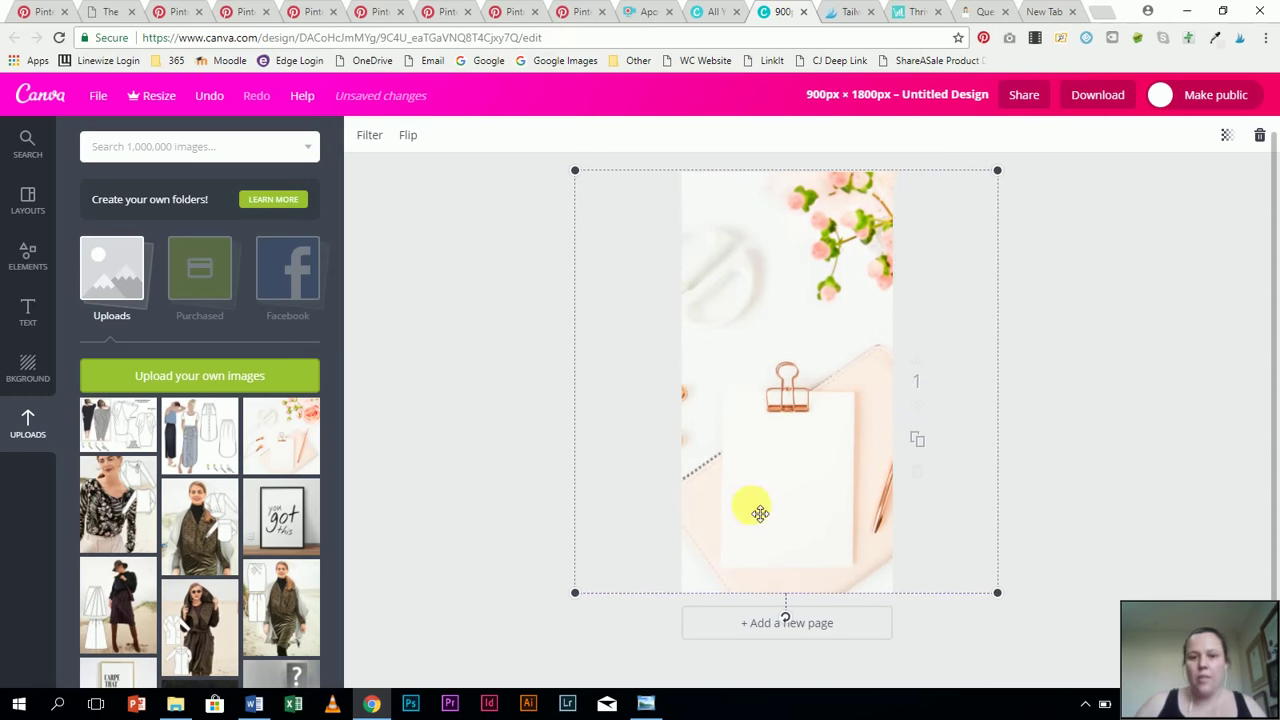
{"action": "left_click_drag", "start_coordinate": [743, 466], "coordinate": [852, 470]}
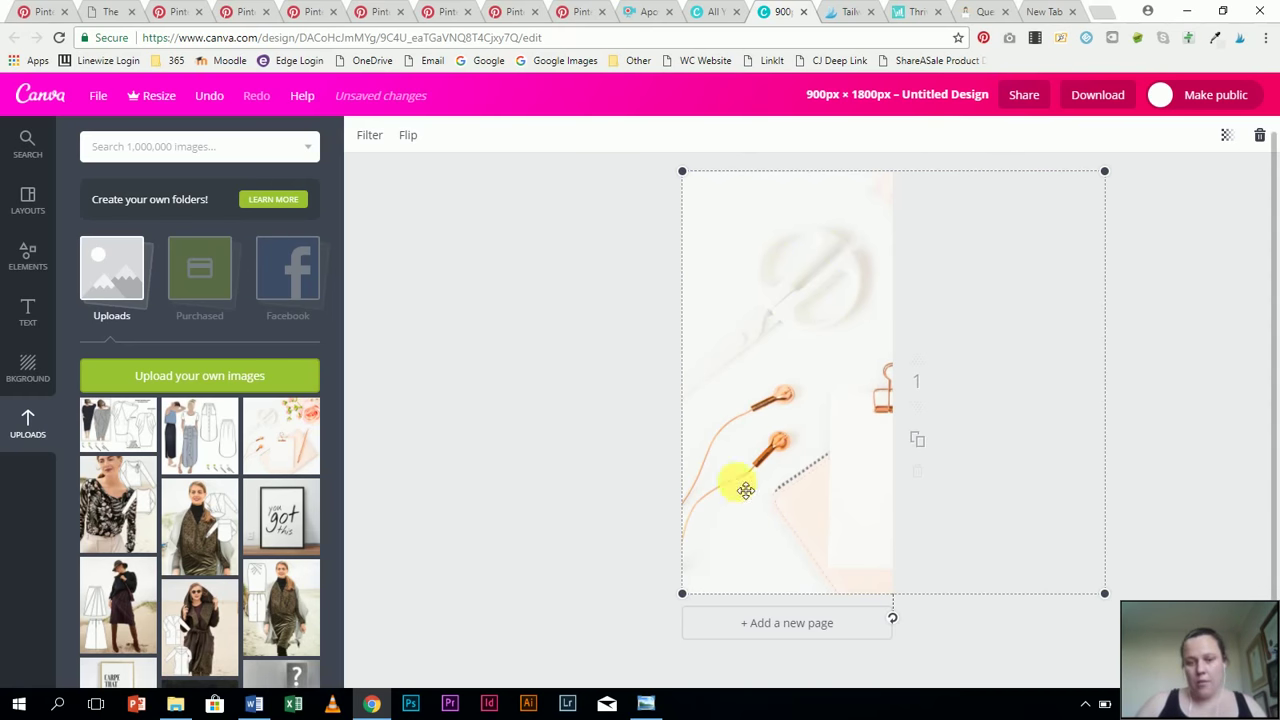
{"action": "left_click_drag", "start_coordinate": [837, 471], "coordinate": [786, 466]}
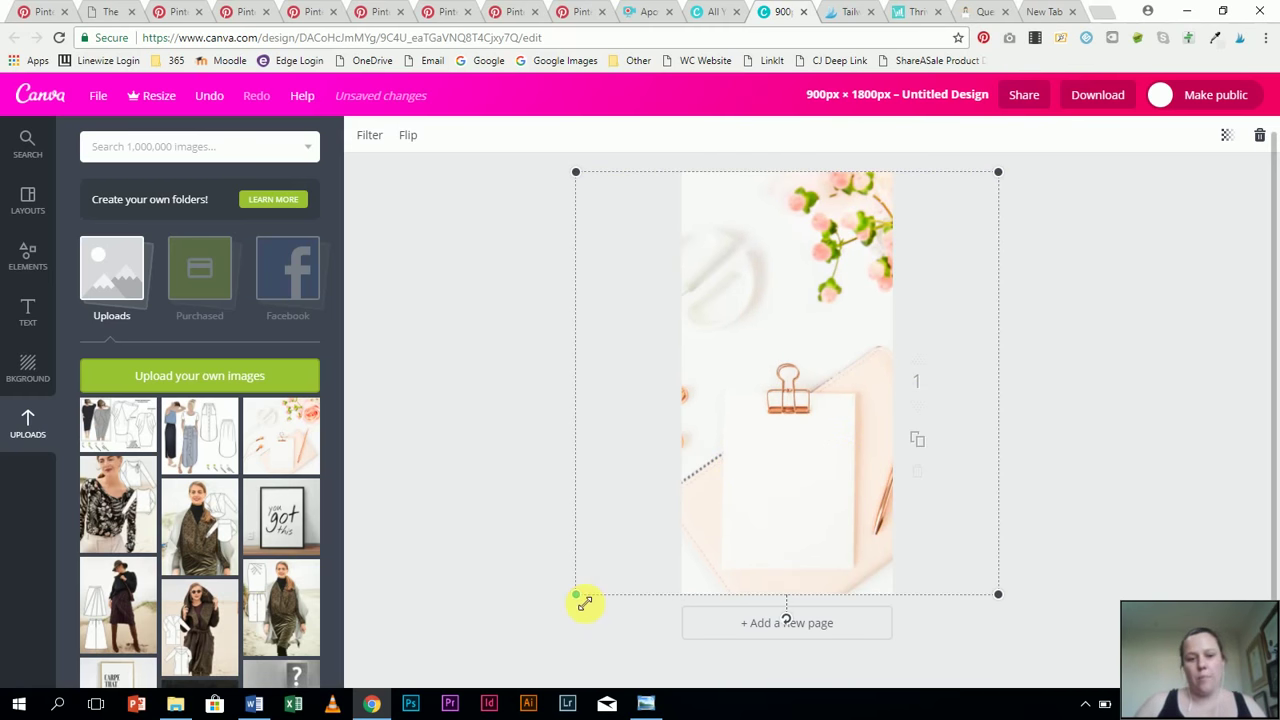
Enlarge the photo so the blank clipboard paper fills most of the pin, cropping out the flowers
{"action": "left_click_drag", "start_coordinate": [577, 599], "coordinate": [629, 606]}
{"action": "left_click_drag", "start_coordinate": [774, 525], "coordinate": [829, 400]}
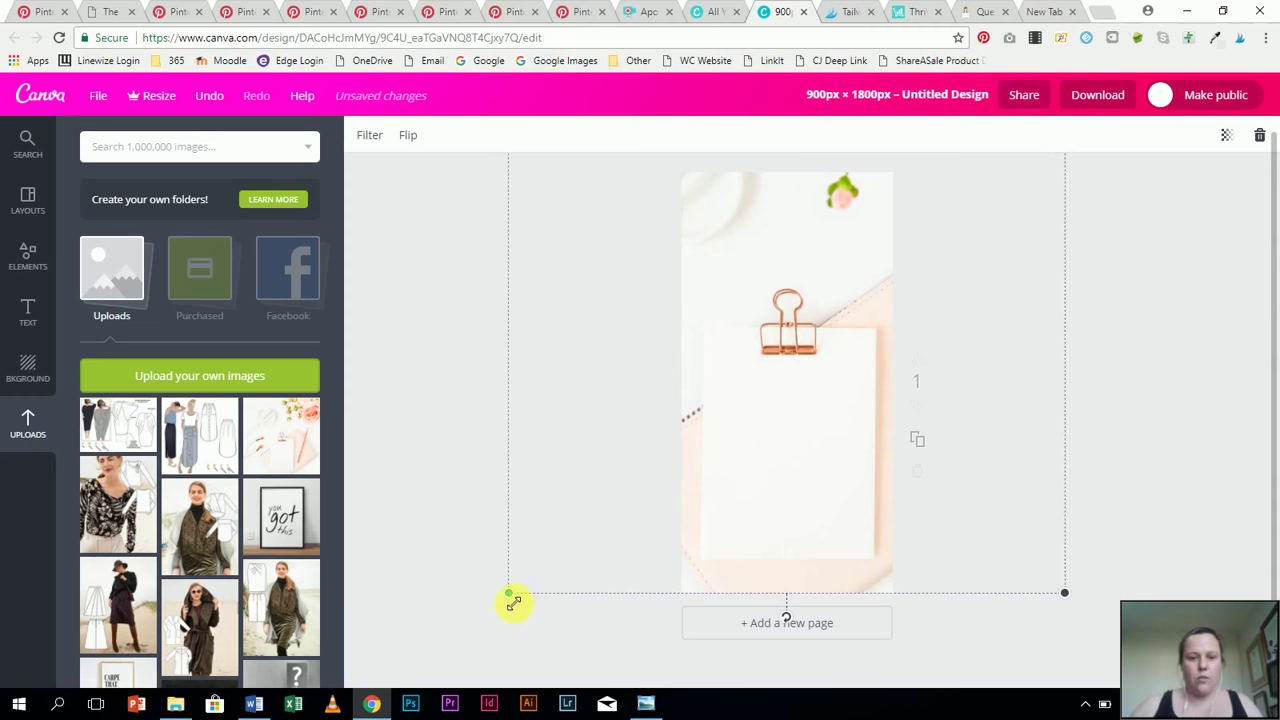
{"action": "left_click_drag", "start_coordinate": [514, 600], "coordinate": [445, 652]}
{"action": "left_click_drag", "start_coordinate": [745, 470], "coordinate": [794, 443]}
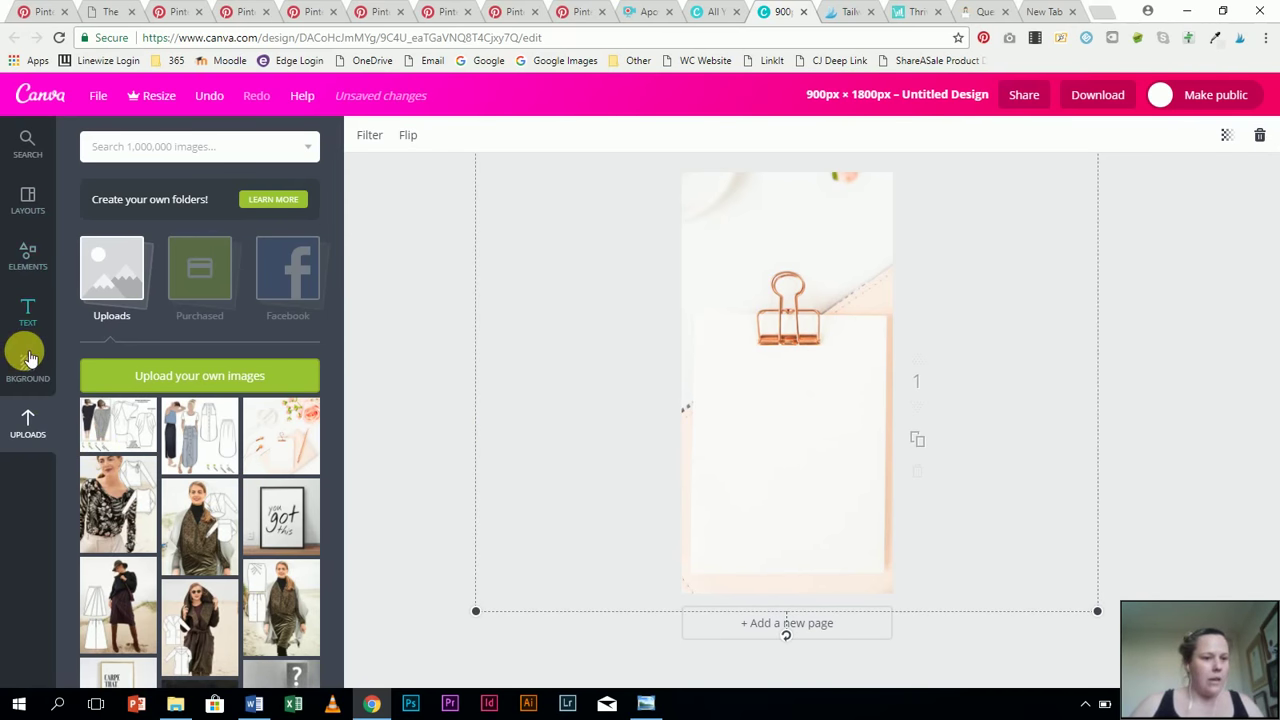
Add an outlined square from Elements > Shapes and stretch it to all four page edges as a magenta frame
{"action": "left_click", "coordinate": [30, 258]}
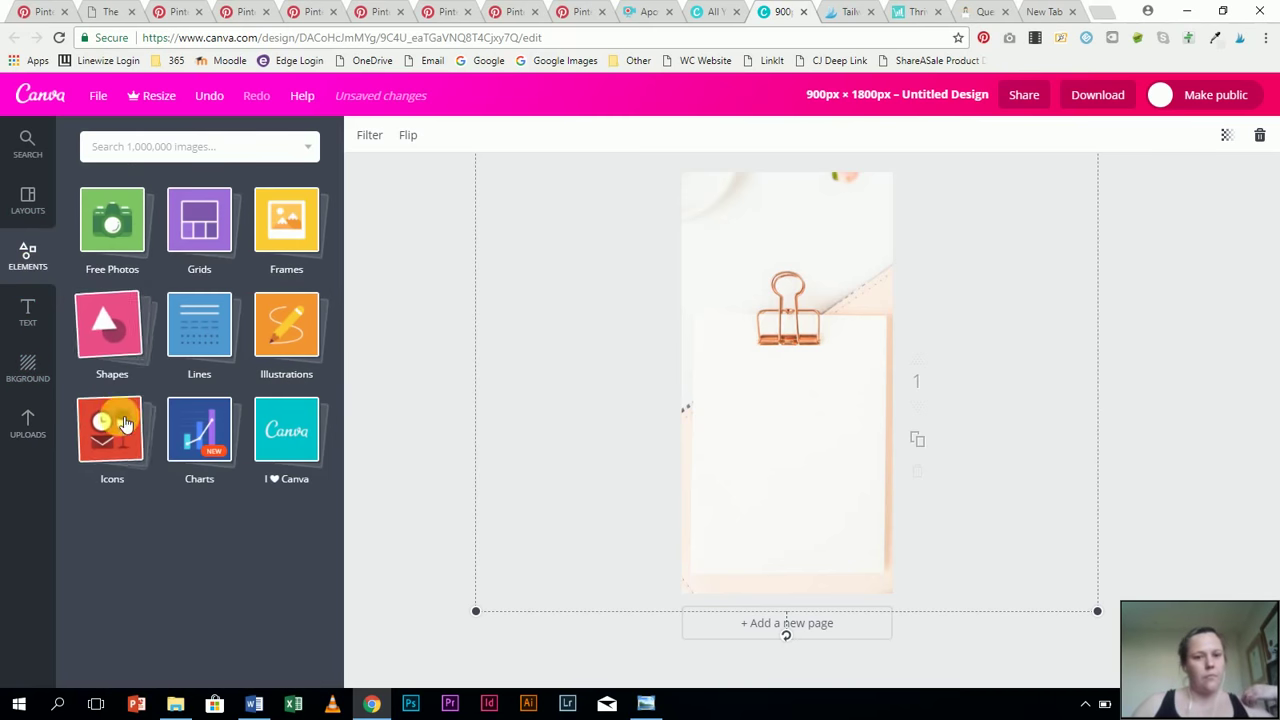
{"action": "left_click", "coordinate": [119, 333]}
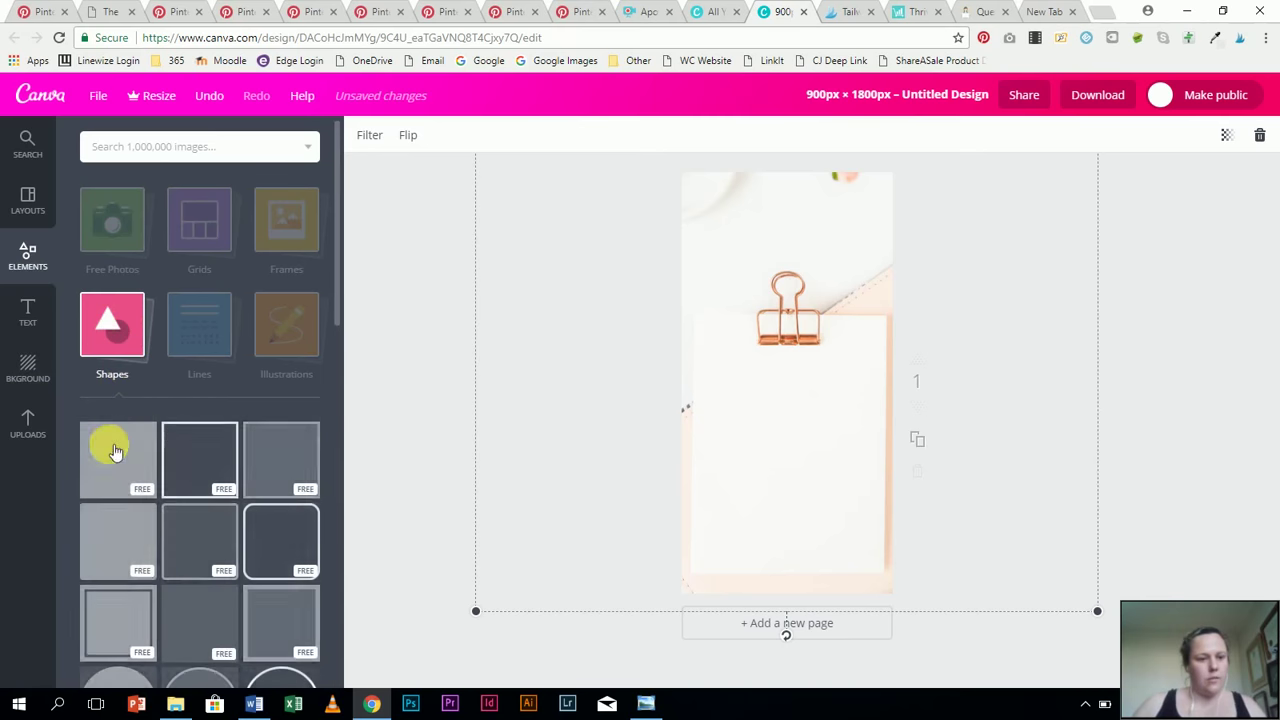
{"action": "left_click", "coordinate": [196, 455]}
{"action": "left_click_drag", "start_coordinate": [787, 284], "coordinate": [786, 176]}
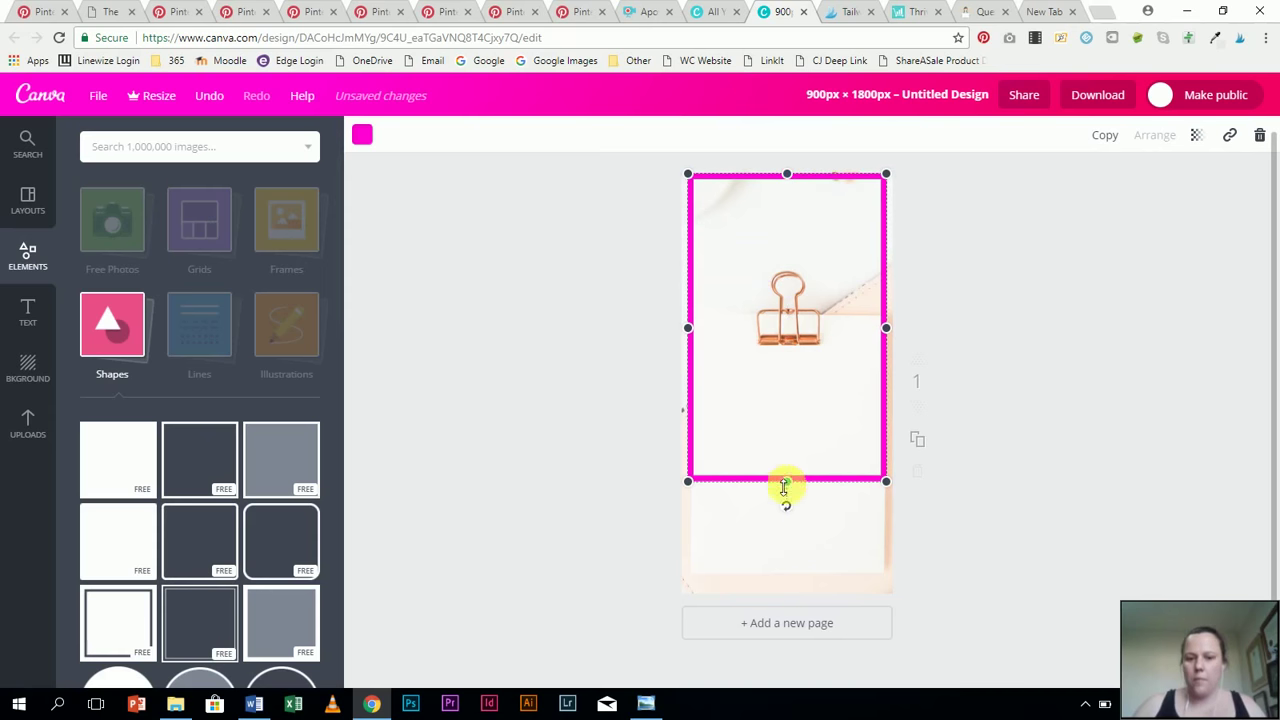
{"action": "left_click_drag", "start_coordinate": [787, 484], "coordinate": [791, 600]}
{"action": "left_click_drag", "start_coordinate": [689, 389], "coordinate": [695, 388]}
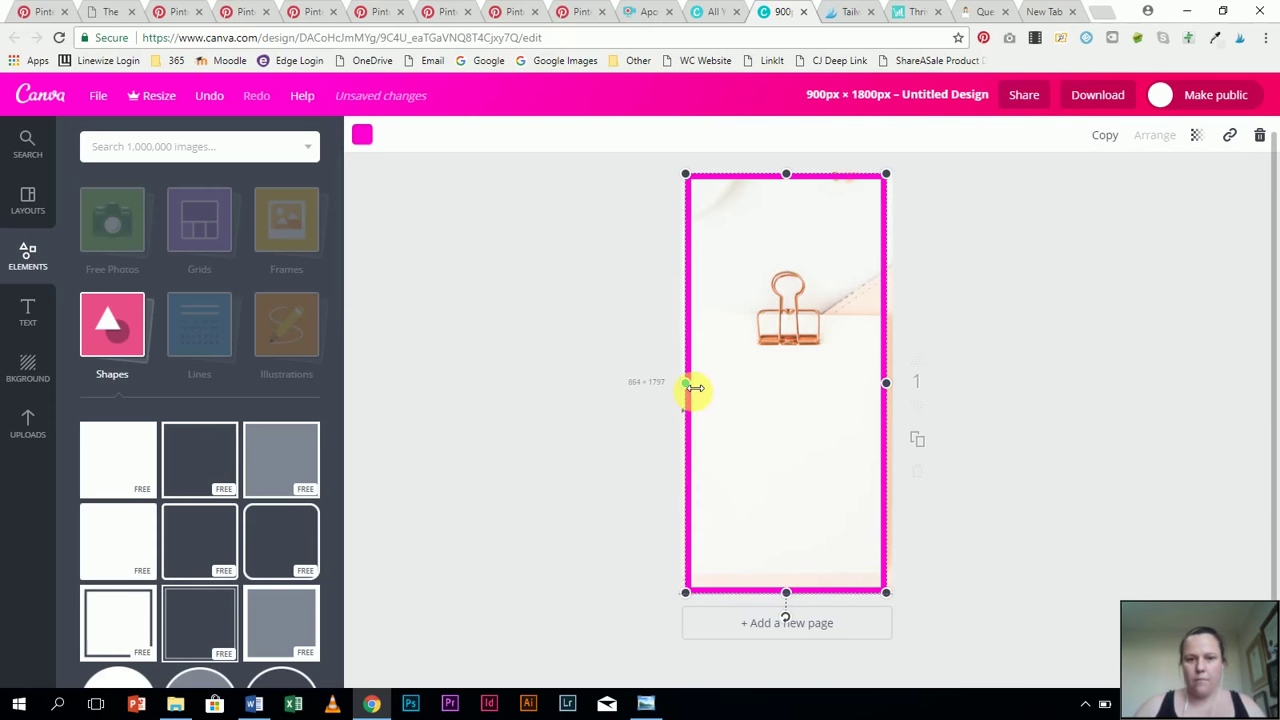
{"action": "left_click_drag", "start_coordinate": [695, 388], "coordinate": [691, 386]}
{"action": "left_click_drag", "start_coordinate": [889, 388], "coordinate": [894, 391]}
{"action": "left_click", "coordinate": [603, 317]}
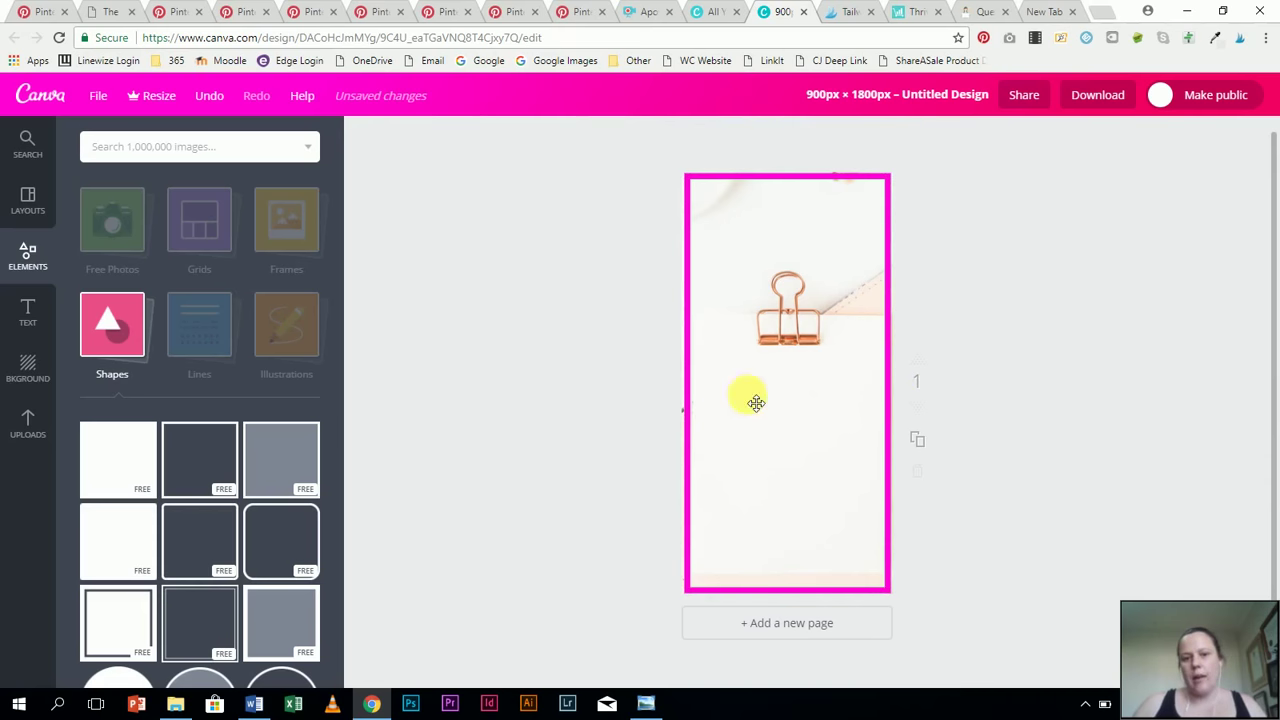
Sample a light peach with the Eye Dropper extension and paste its code over ff00d4 on the frame
{"action": "left_click", "coordinate": [690, 392]}
{"action": "left_click_drag", "start_coordinate": [690, 386], "coordinate": [686, 380]}
{"action": "left_click", "coordinate": [1000, 336]}
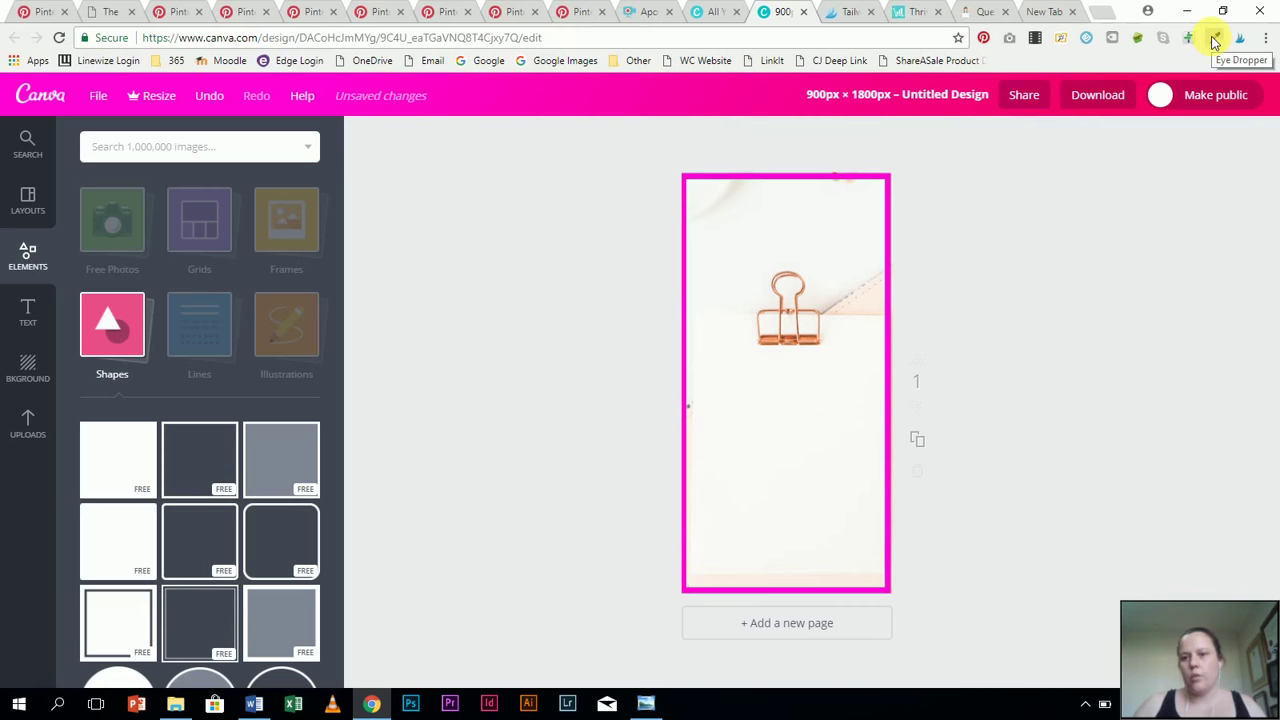
{"action": "left_click", "coordinate": [1213, 40]}
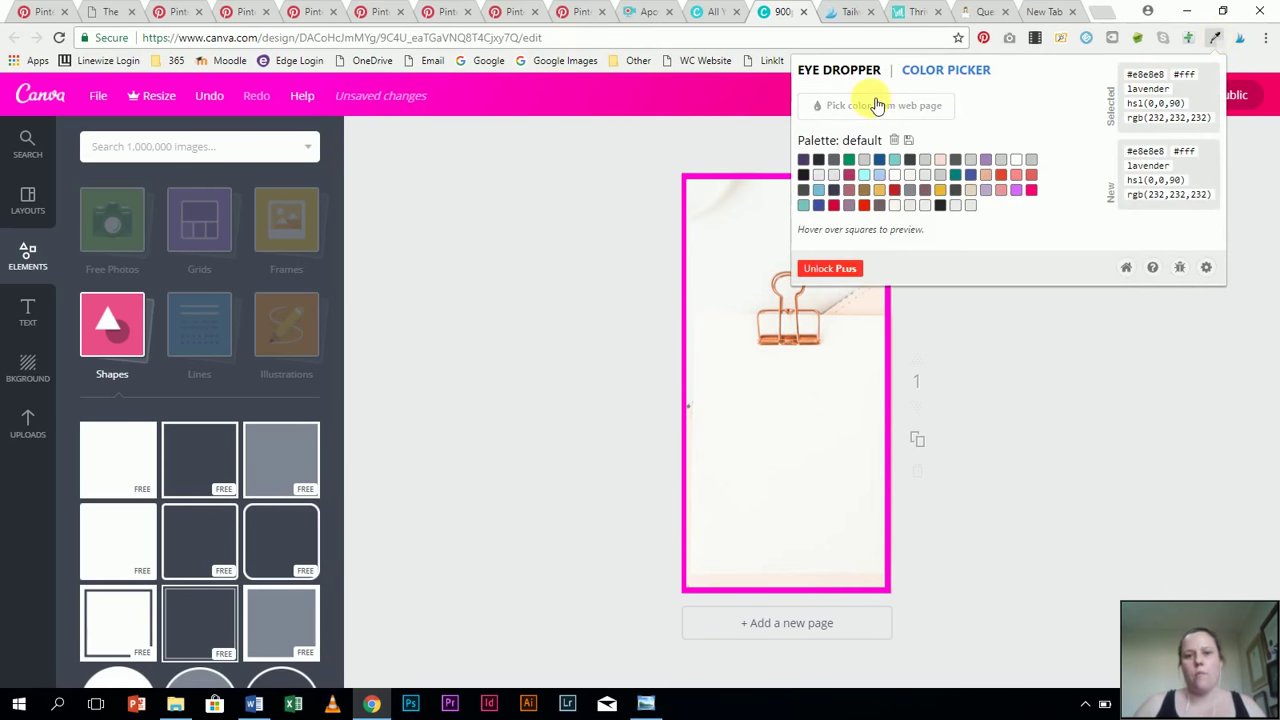
{"action": "left_click", "coordinate": [872, 103]}
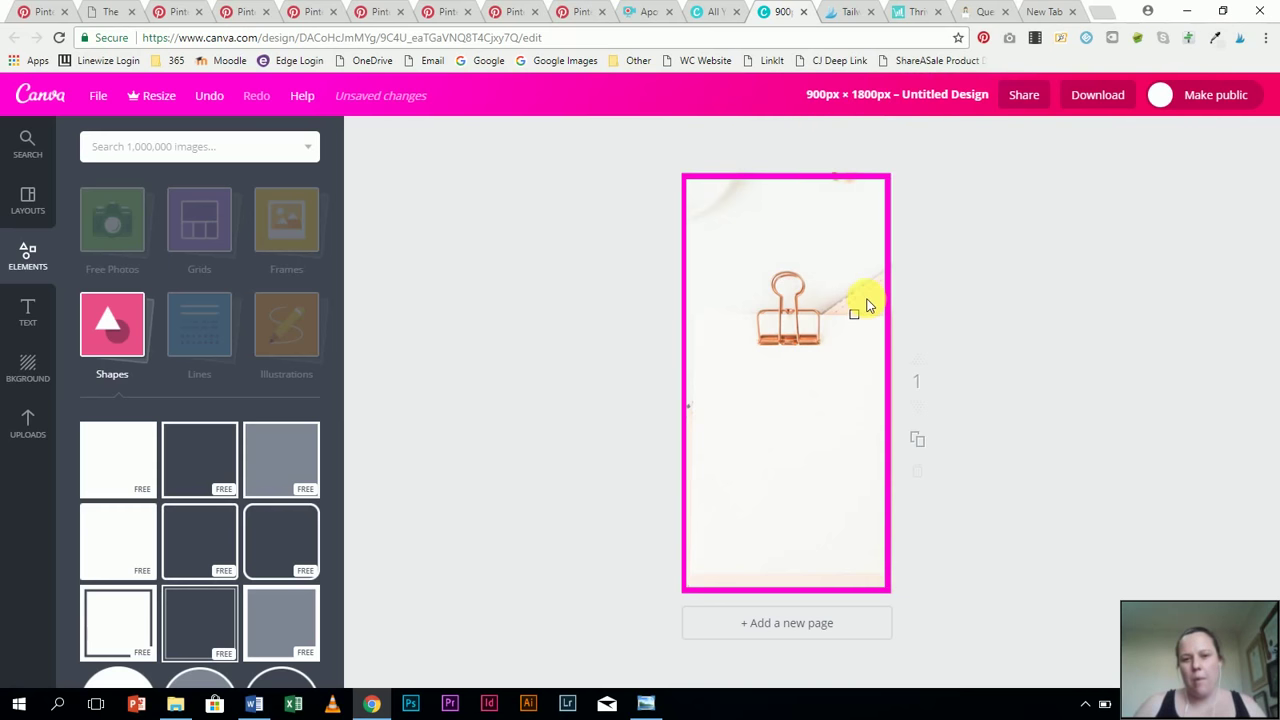
{"action": "left_click", "coordinate": [1216, 39]}
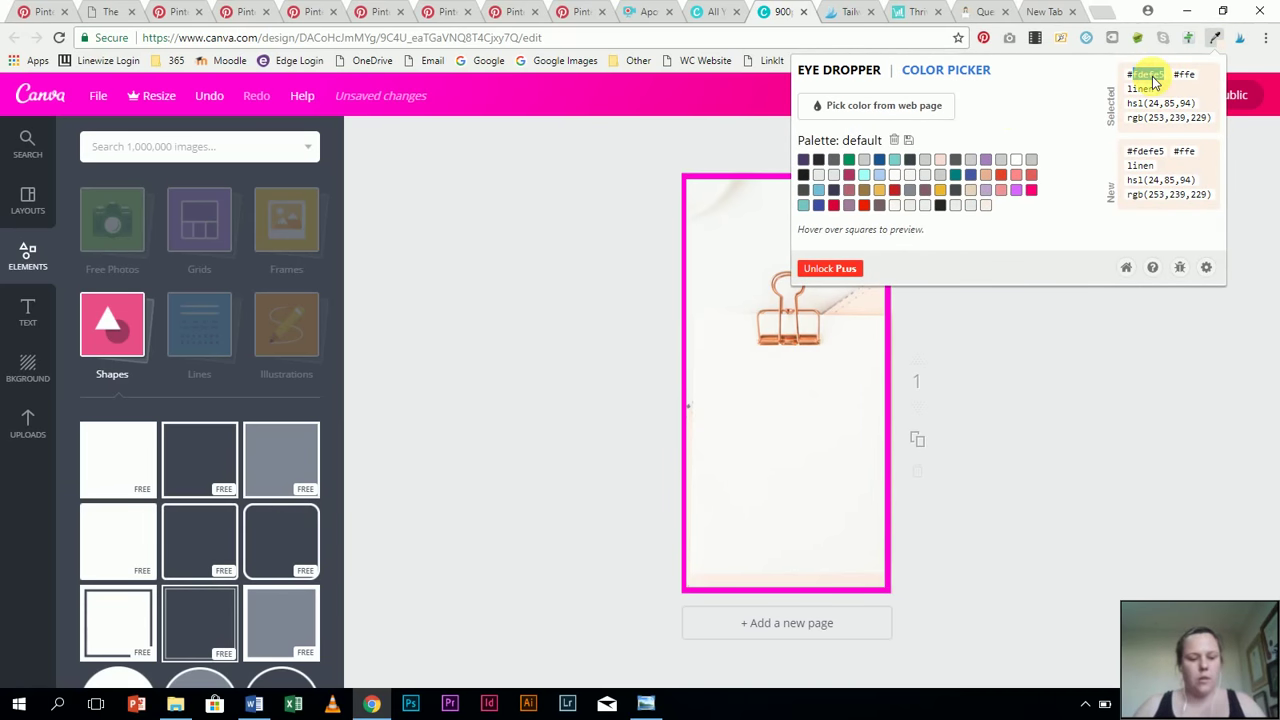
{"action": "left_click", "coordinate": [722, 185]}
{"action": "left_click", "coordinate": [741, 187]}
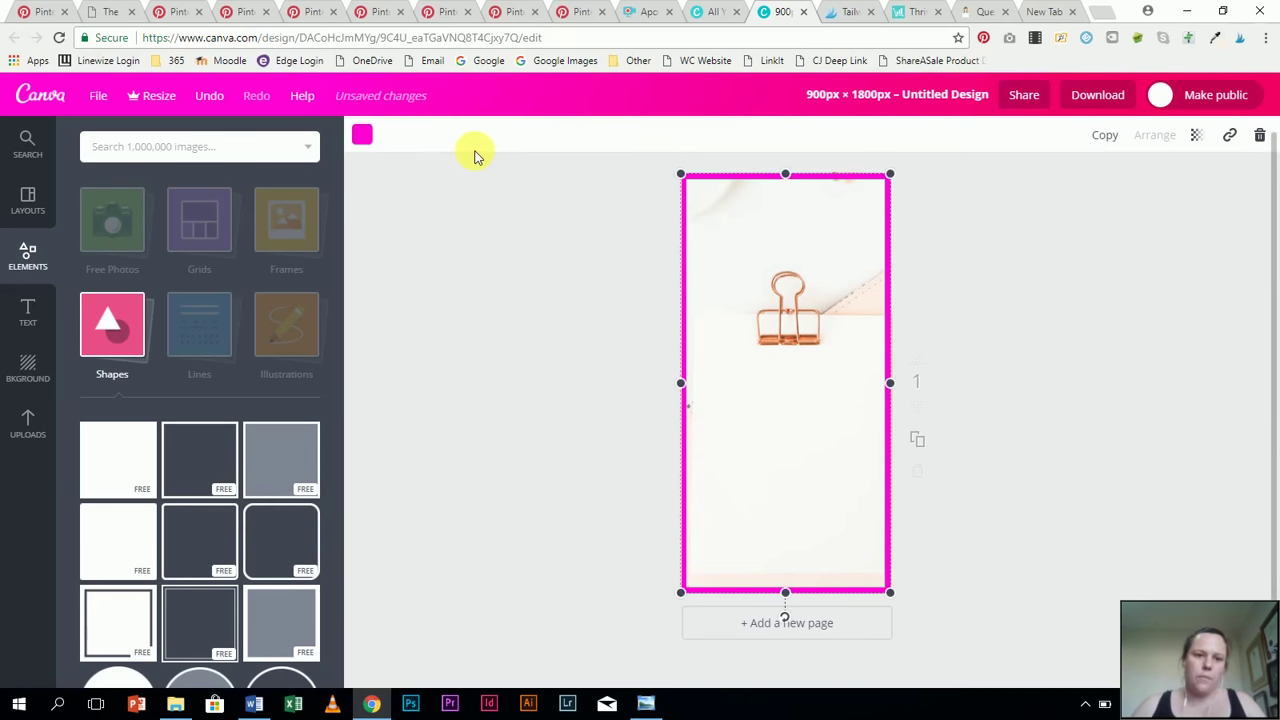
{"action": "left_click", "coordinate": [364, 137]}
{"action": "left_click", "coordinate": [370, 214]}
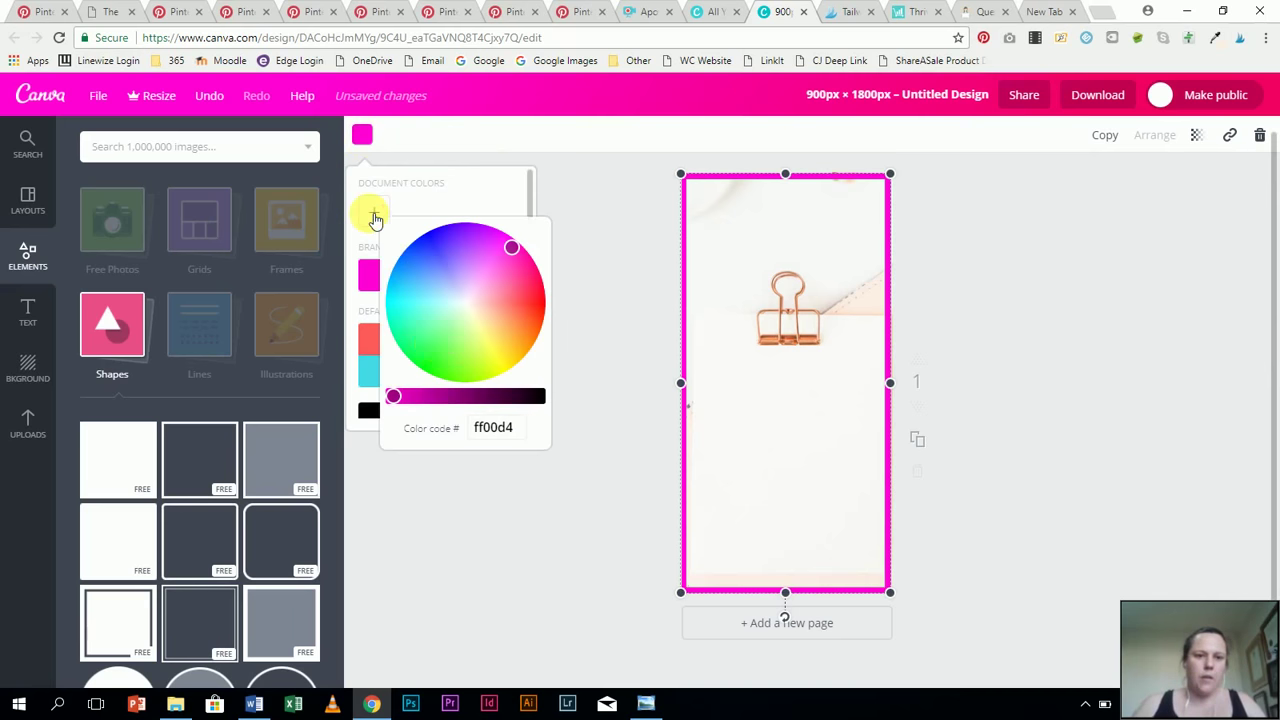
{"action": "double_click", "coordinate": [492, 428]}
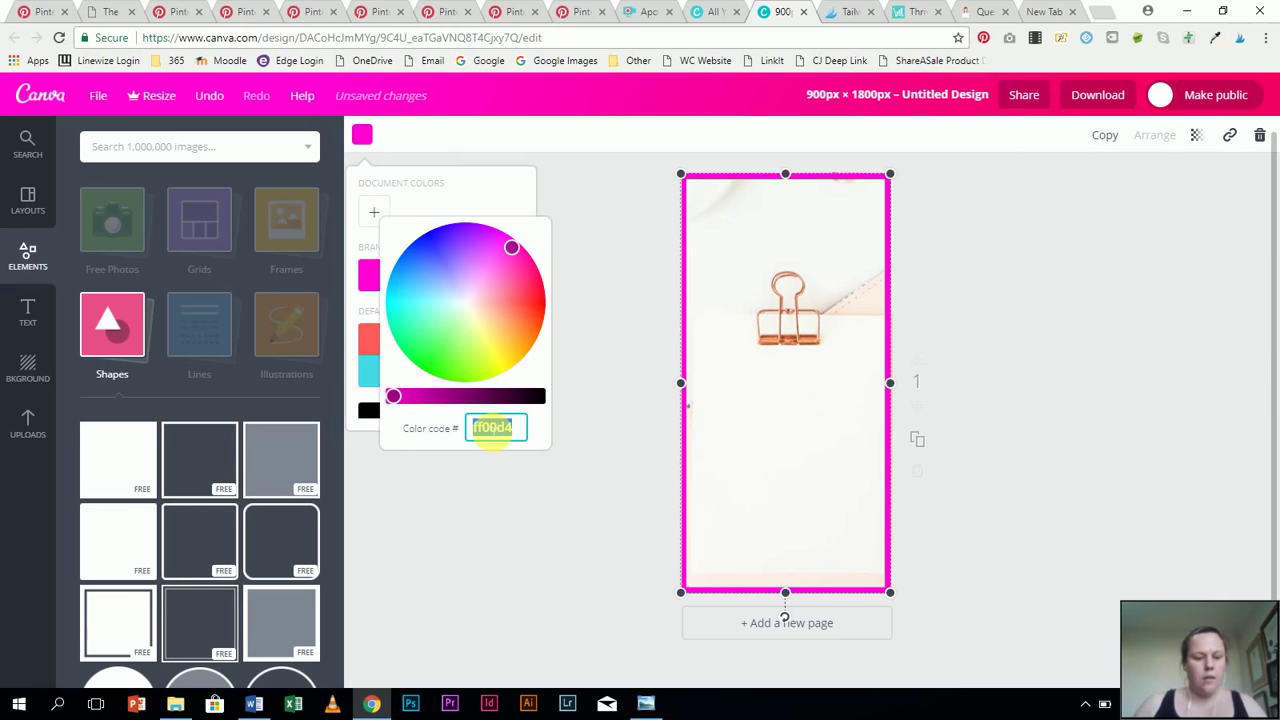
{"action": "type", "text": "fde9e1"}
{"action": "left_click", "coordinate": [563, 553]}
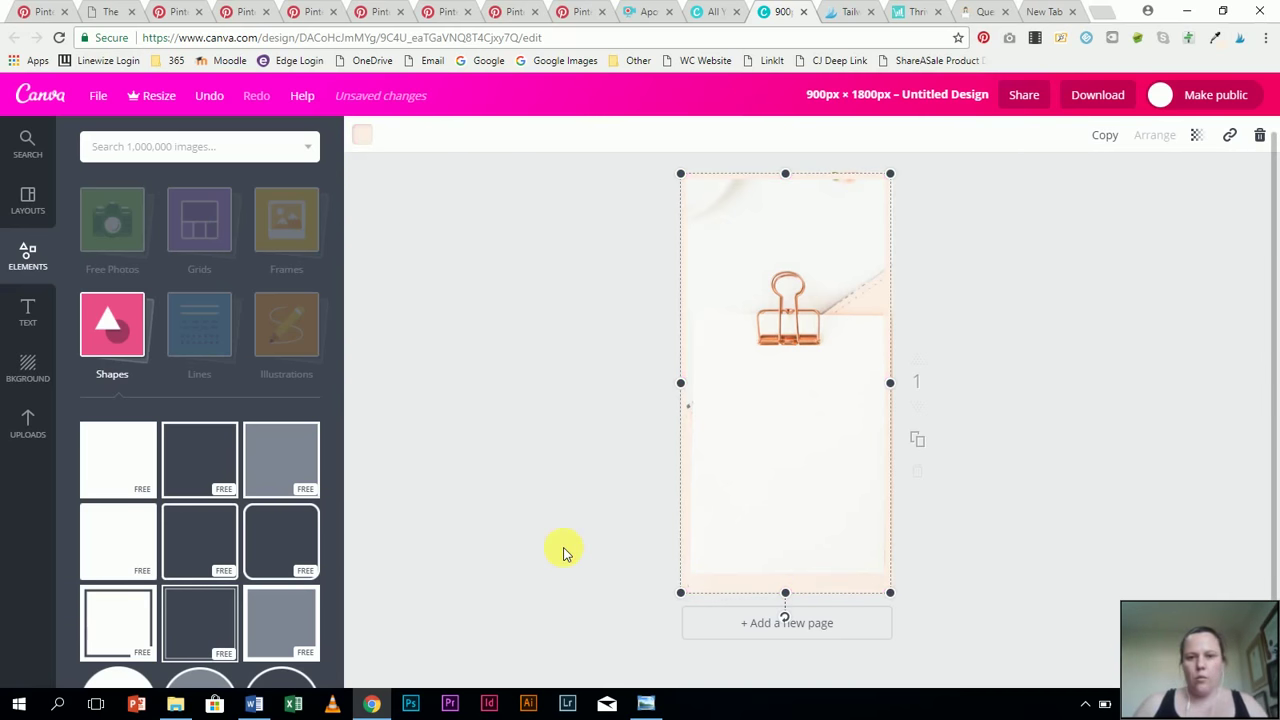
Sample the binder clip's copper colour and set the frame colour to f0935f
{"action": "left_click", "coordinate": [1217, 41]}
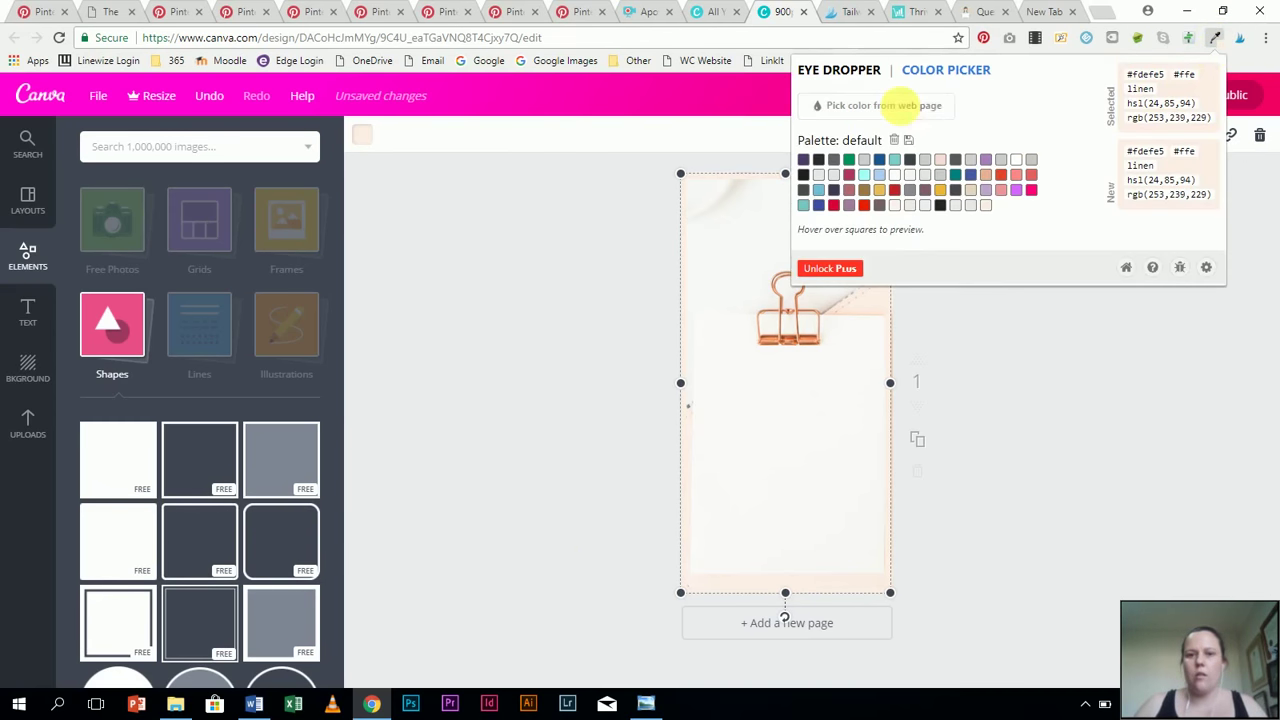
{"action": "left_click", "coordinate": [930, 106]}
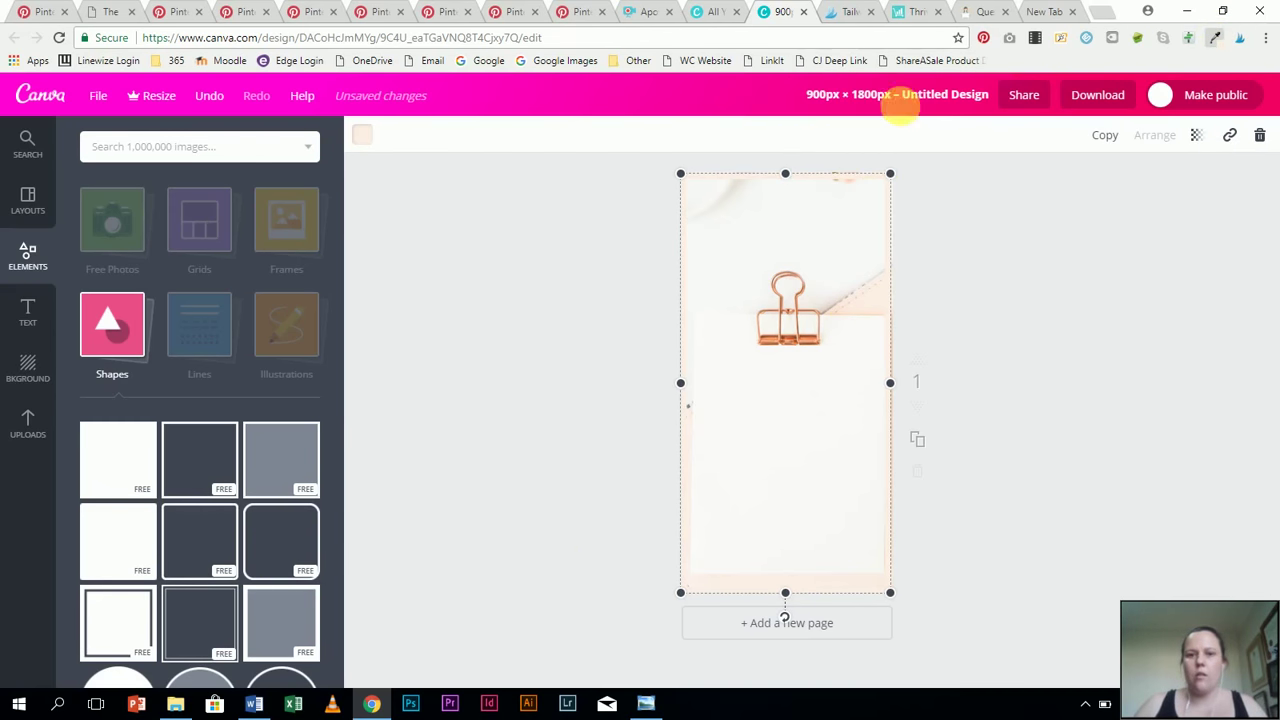
{"action": "left_click", "coordinate": [771, 346]}
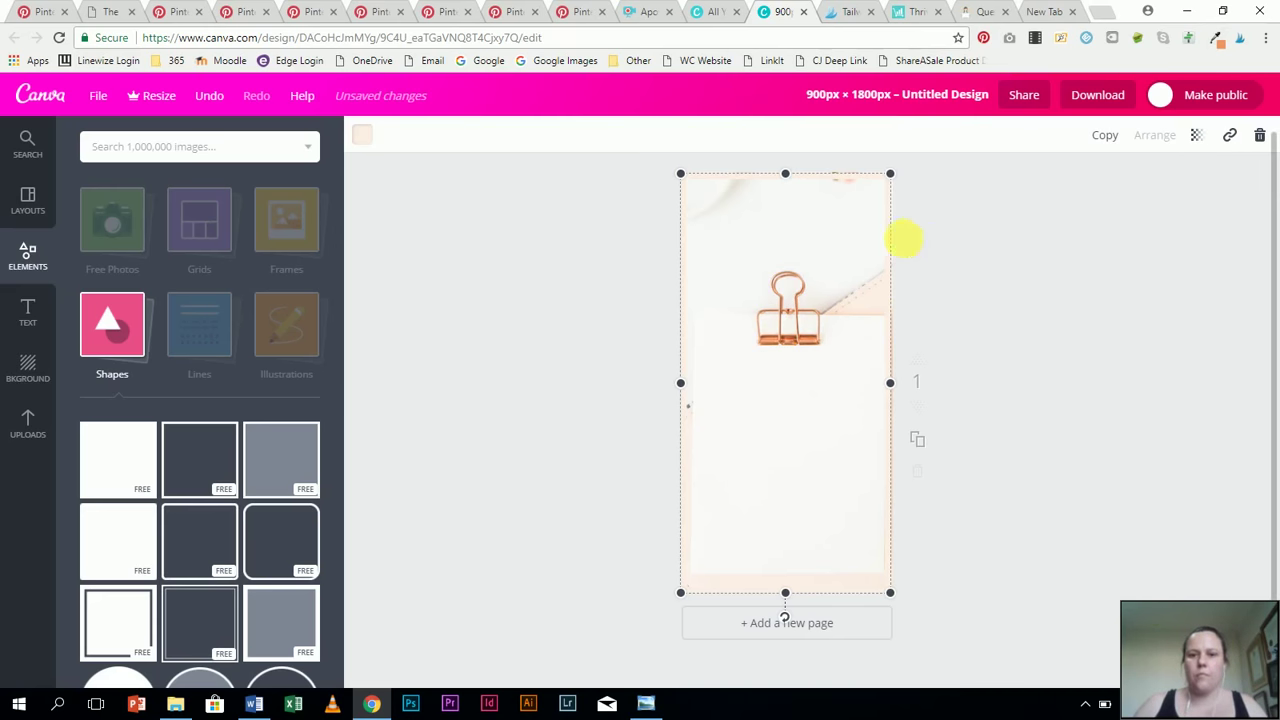
{"action": "left_click", "coordinate": [1215, 40]}
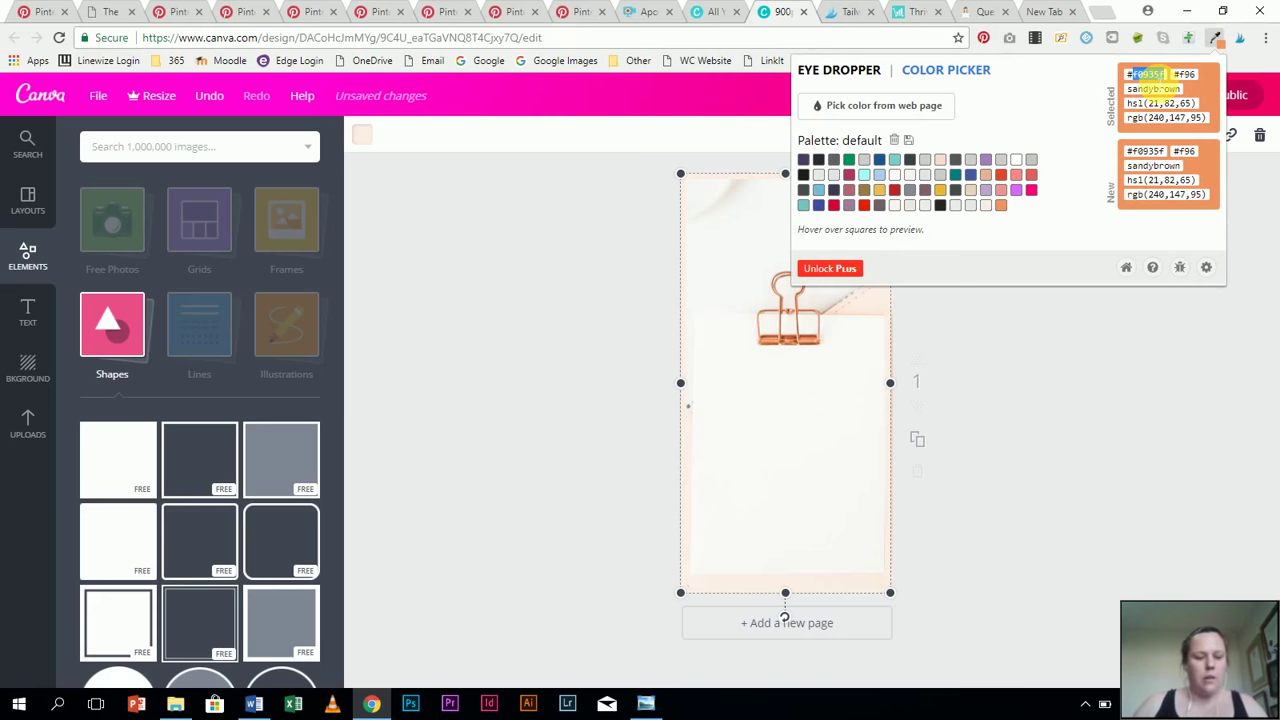
{"action": "left_click", "coordinate": [1043, 294]}
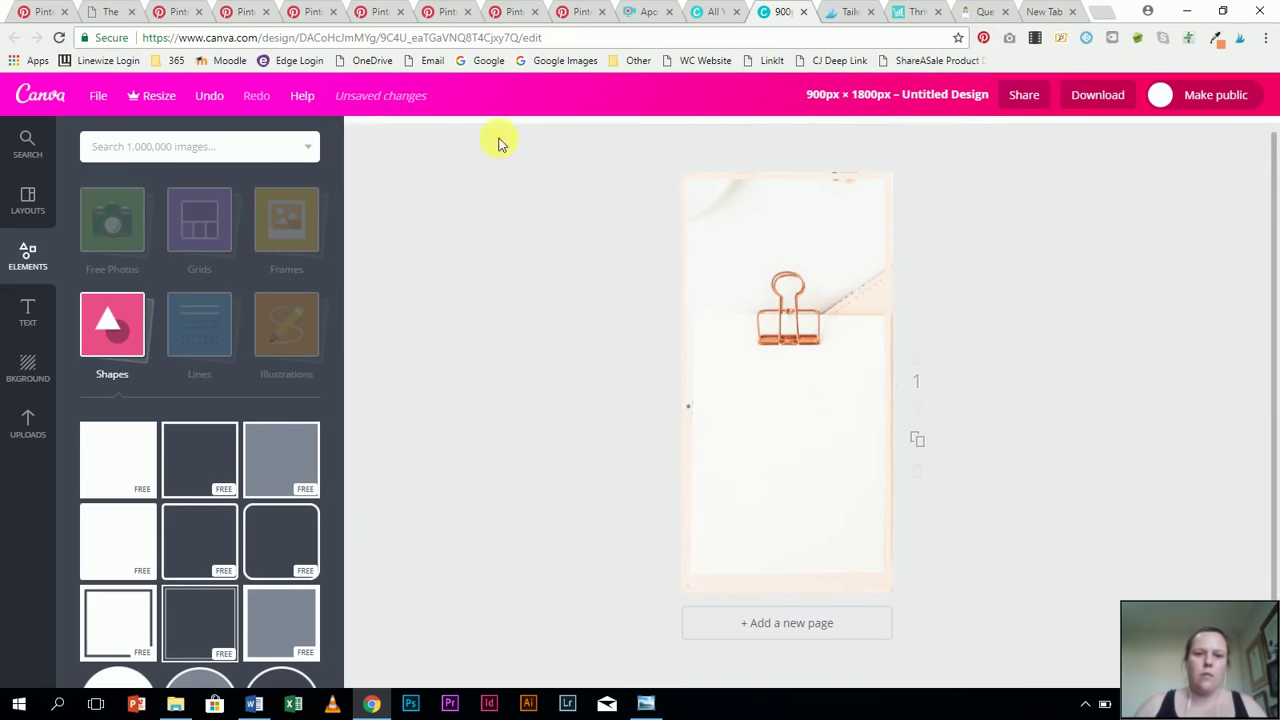
{"action": "left_click", "coordinate": [695, 250]}
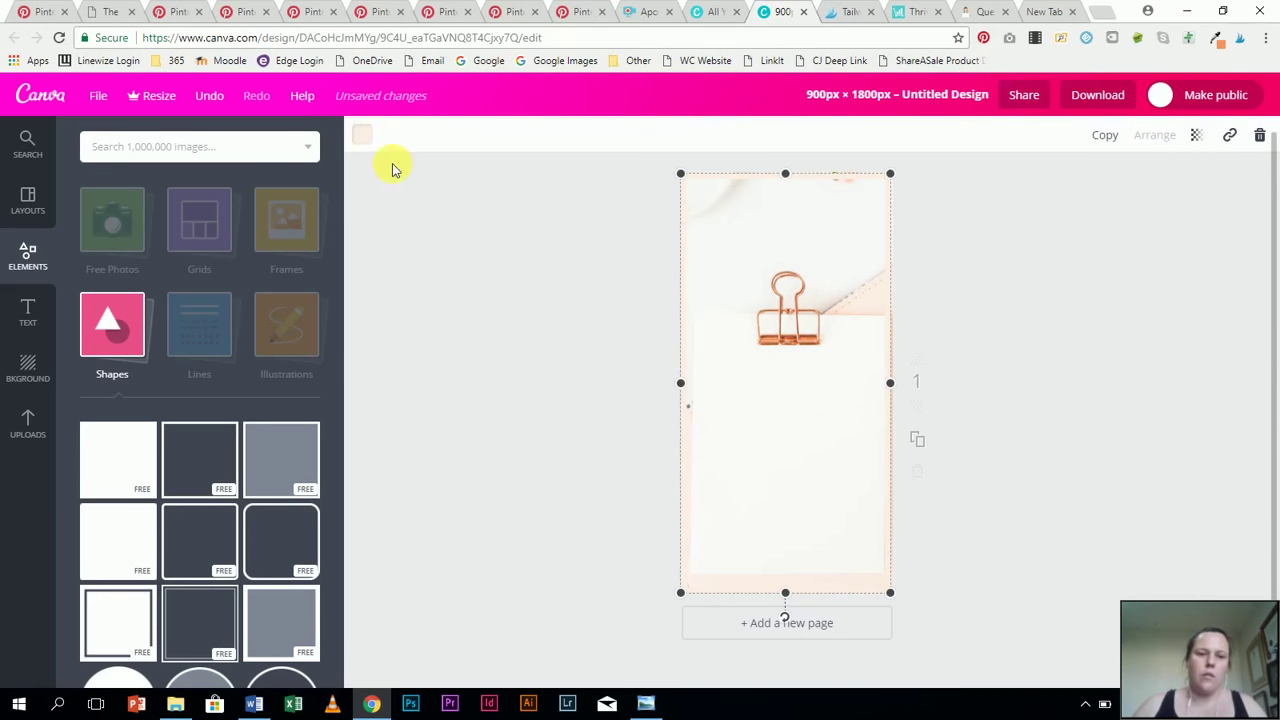
{"action": "left_click", "coordinate": [363, 136]}
{"action": "left_click", "coordinate": [378, 210]}
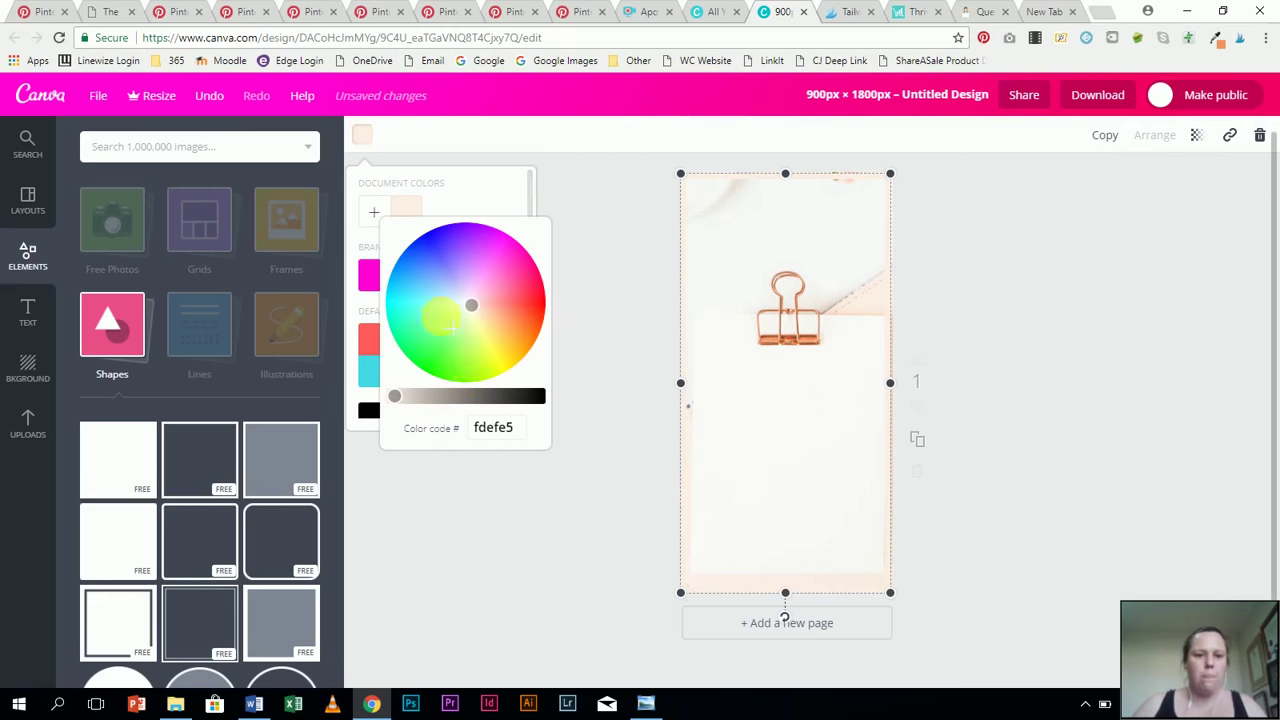
{"action": "double_click", "coordinate": [492, 428]}
{"action": "key", "text": "ctrl+v"}
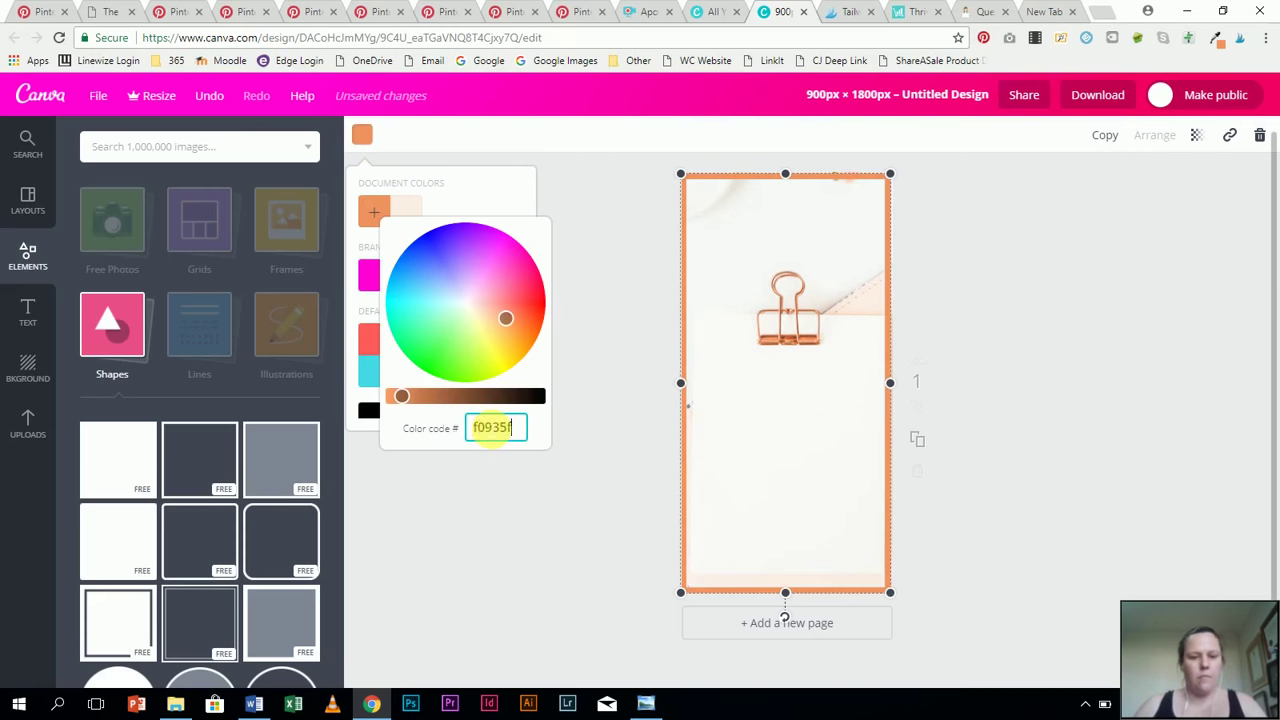
{"action": "key", "text": "Return"}
{"action": "left_click", "coordinate": [1013, 337]}
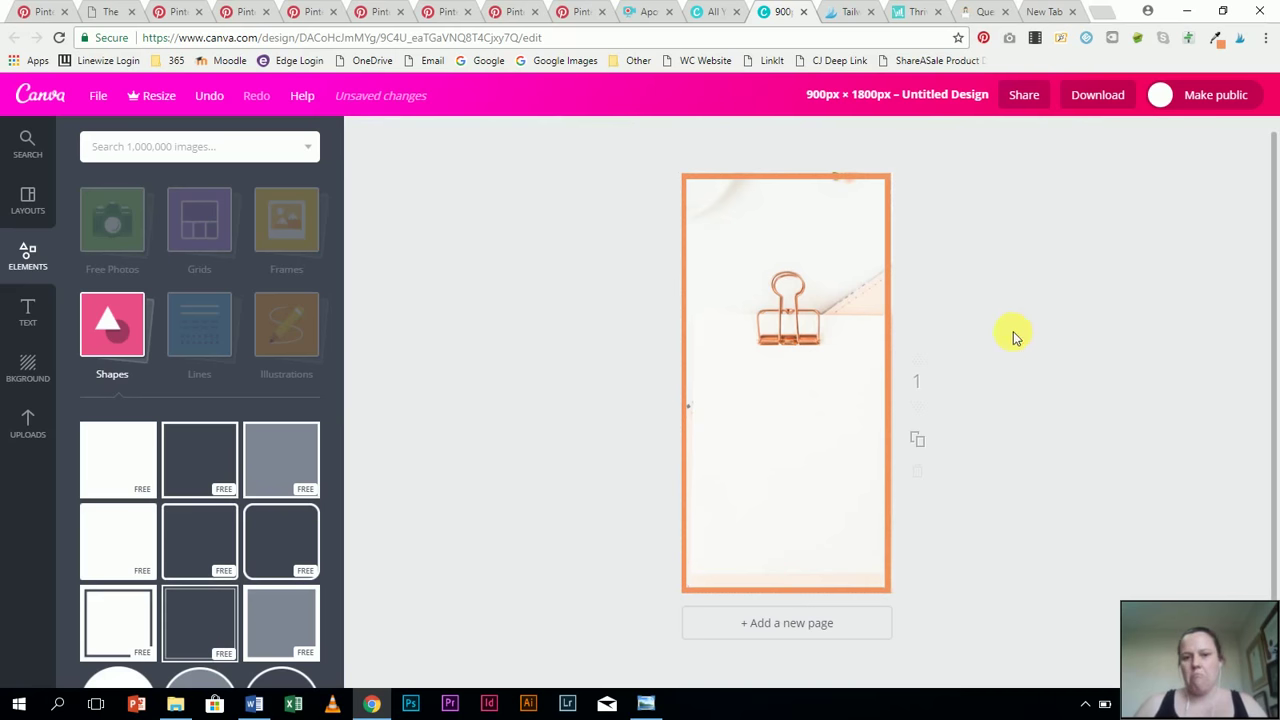
Check the coral frame and nudge the background photo slightly
{"action": "left_click", "coordinate": [792, 347]}
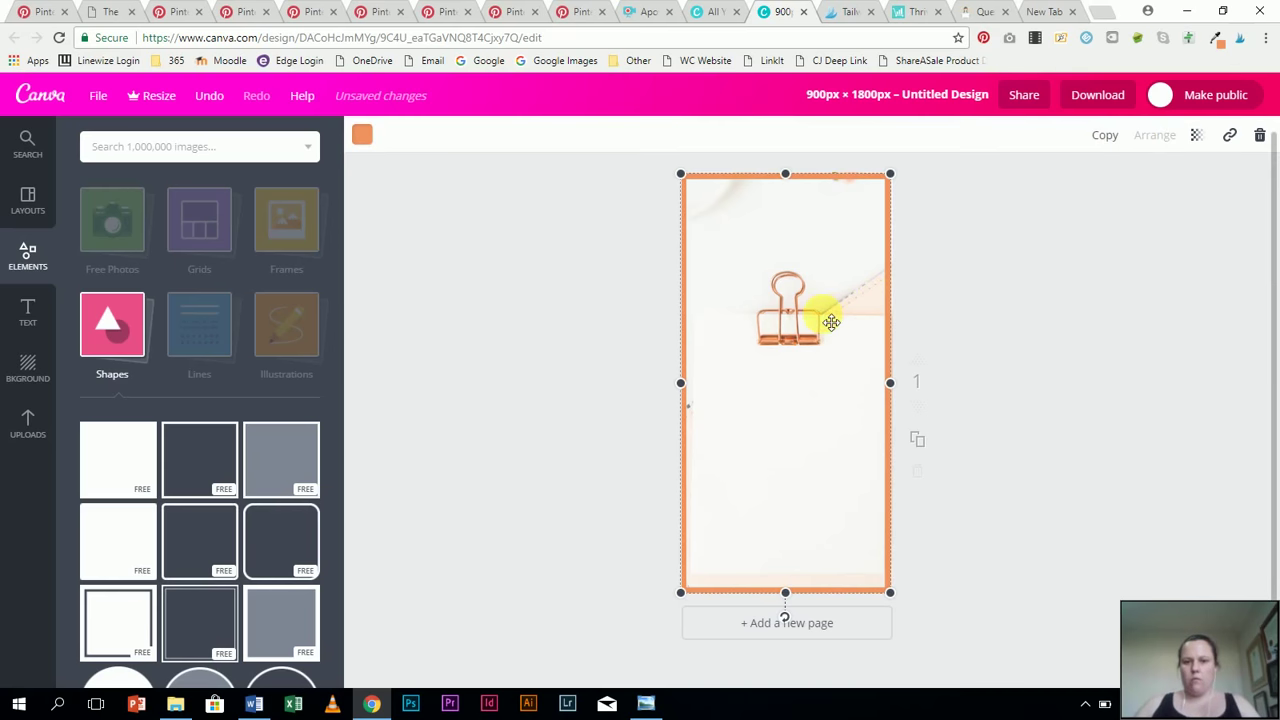
{"action": "left_click", "coordinate": [1002, 322]}
{"action": "mouse_move", "coordinate": [766, 386]}
{"action": "left_mouse_down"}
{"action": "mouse_move", "coordinate": [777, 366]}
{"action": "mouse_move", "coordinate": [771, 400]}
{"action": "mouse_move", "coordinate": [780, 393]}
{"action": "left_mouse_up"}
{"action": "left_click", "coordinate": [893, 390]}
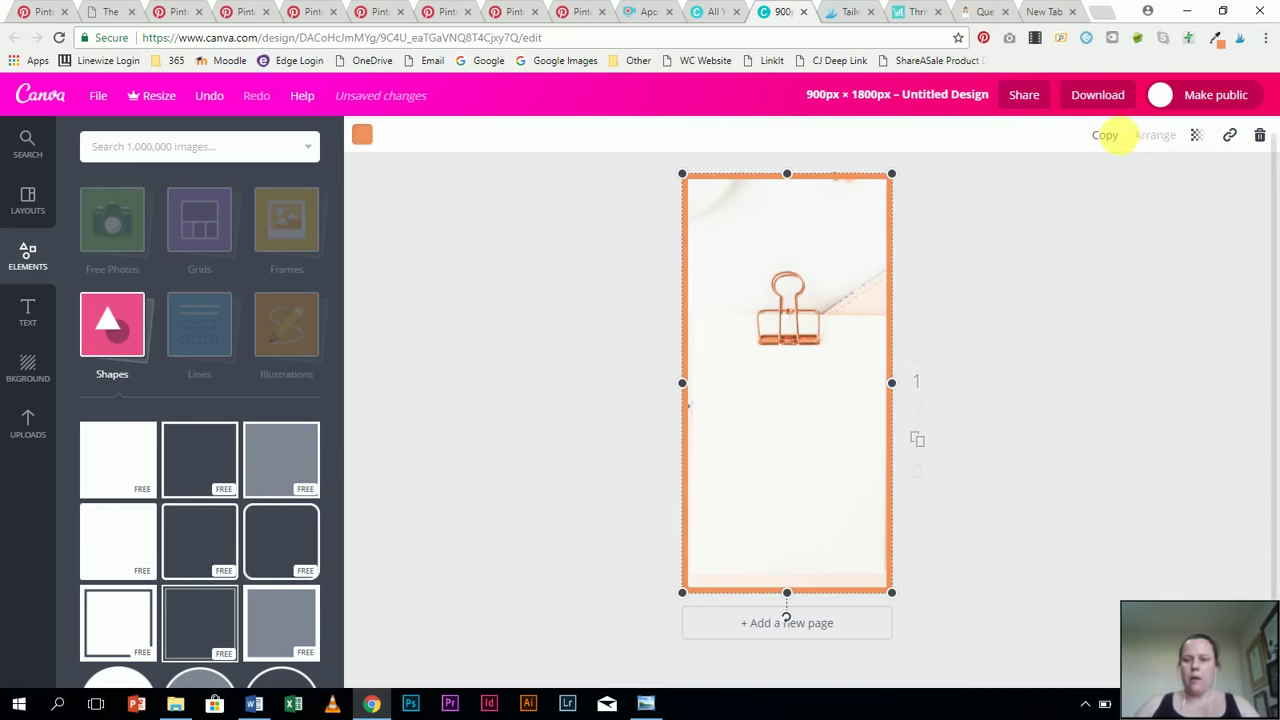
{"action": "left_click", "coordinate": [1098, 266]}
Shrink the clipboard photo, move it down so the flowers show on top, and centre it on the page
{"action": "left_click_drag", "start_coordinate": [847, 388], "coordinate": [774, 280]}
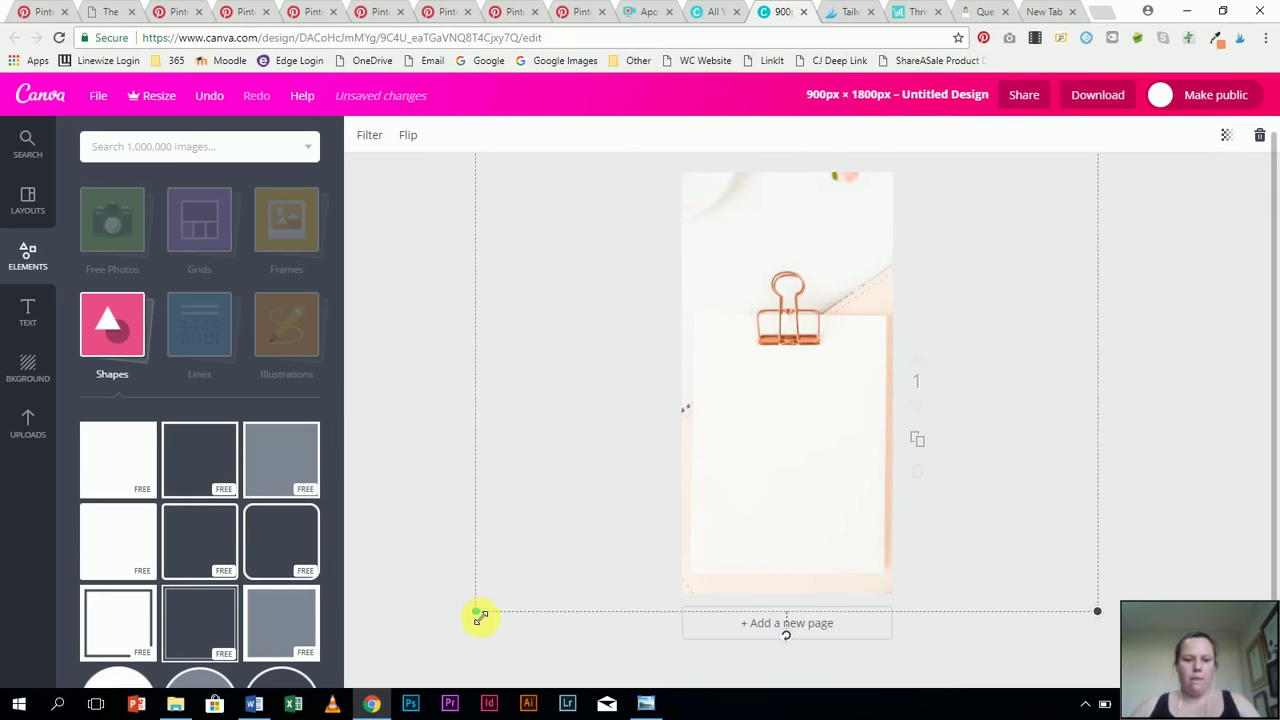
{"action": "left_click_drag", "start_coordinate": [481, 617], "coordinate": [631, 540]}
{"action": "left_click_drag", "start_coordinate": [819, 346], "coordinate": [825, 490]}
{"action": "left_click_drag", "start_coordinate": [604, 641], "coordinate": [663, 580]}
{"action": "left_click_drag", "start_coordinate": [874, 331], "coordinate": [779, 380]}
{"action": "left_click_drag", "start_coordinate": [563, 624], "coordinate": [590, 594]}
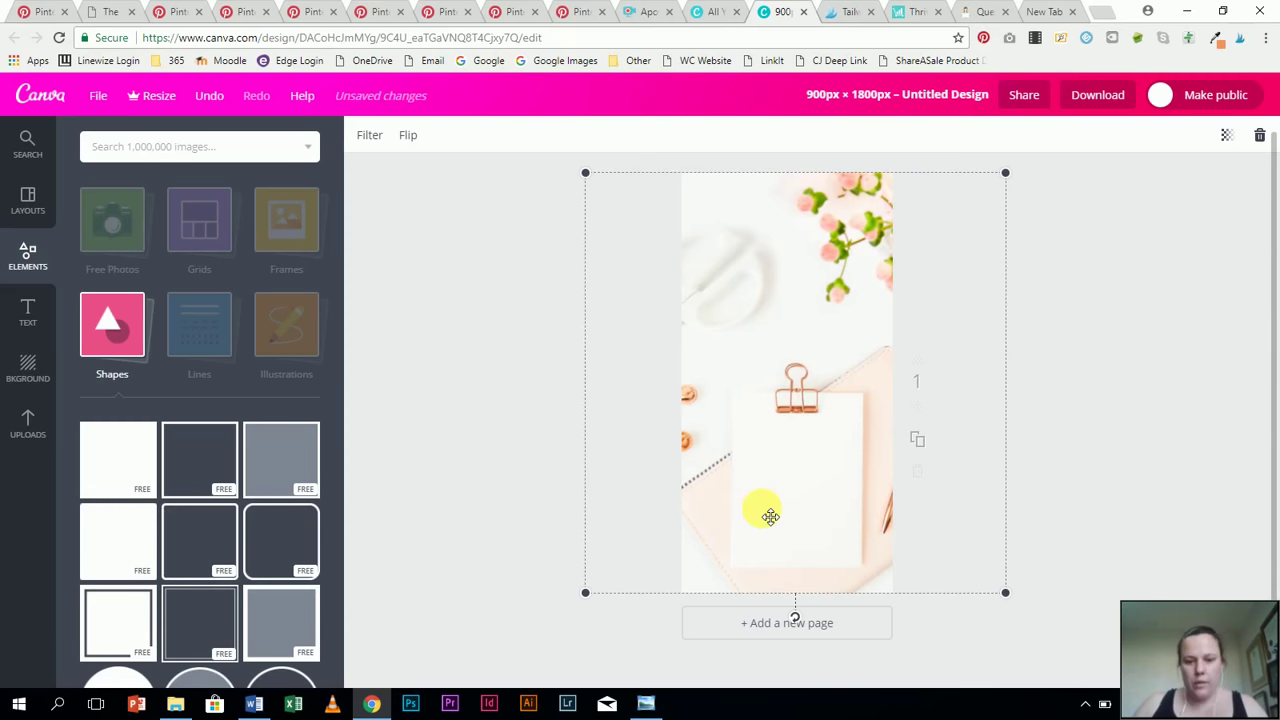
{"action": "left_click_drag", "start_coordinate": [768, 515], "coordinate": [759, 515]}
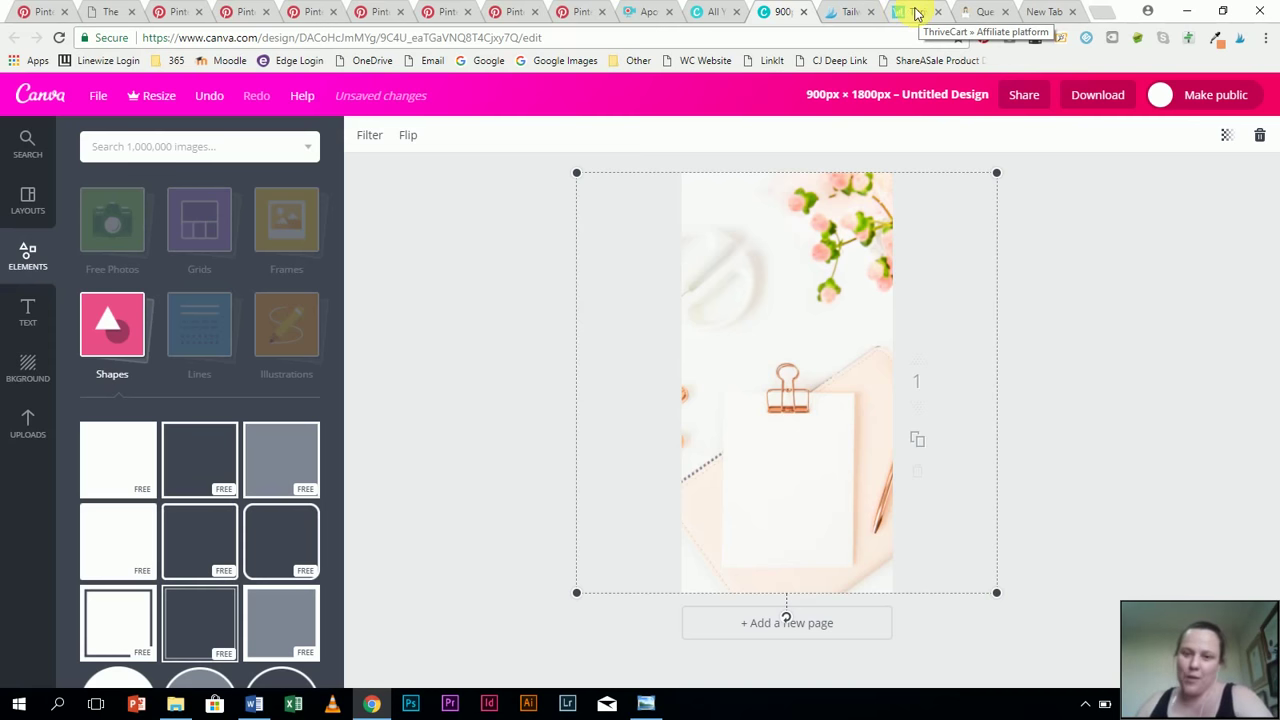
{"action": "left_click", "coordinate": [917, 13]}
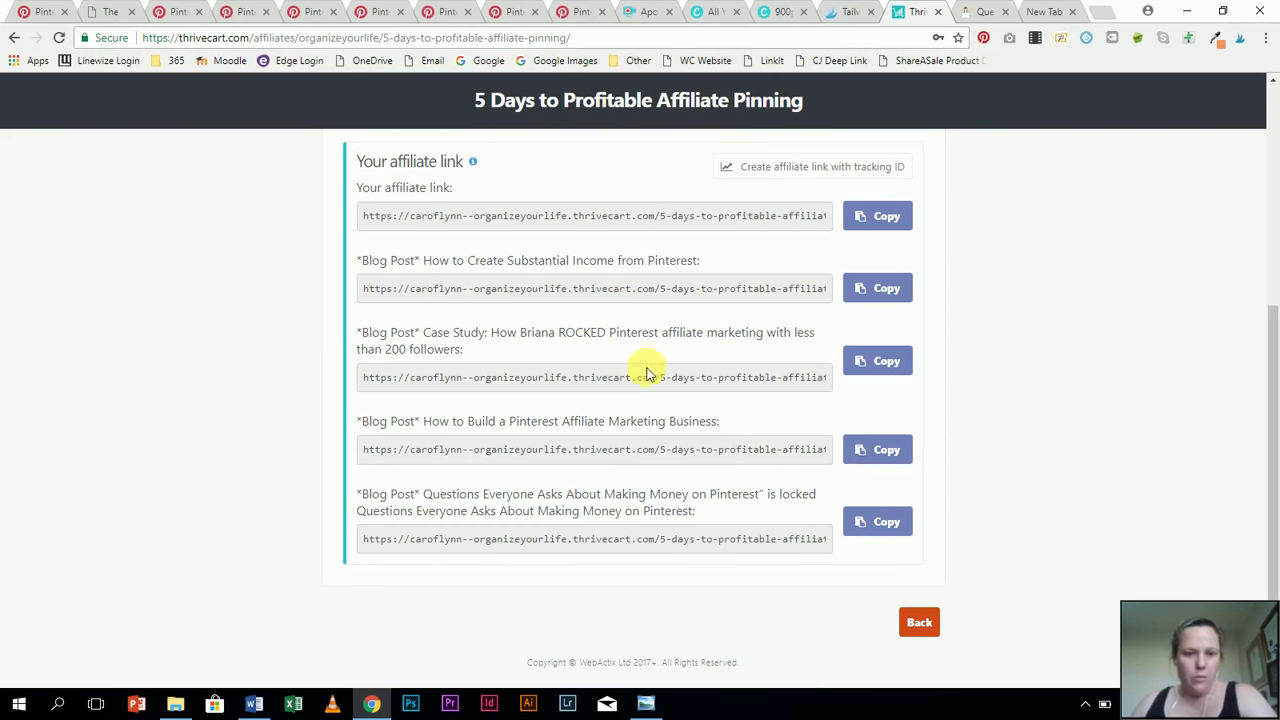
{"action": "left_click", "coordinate": [847, 13]}
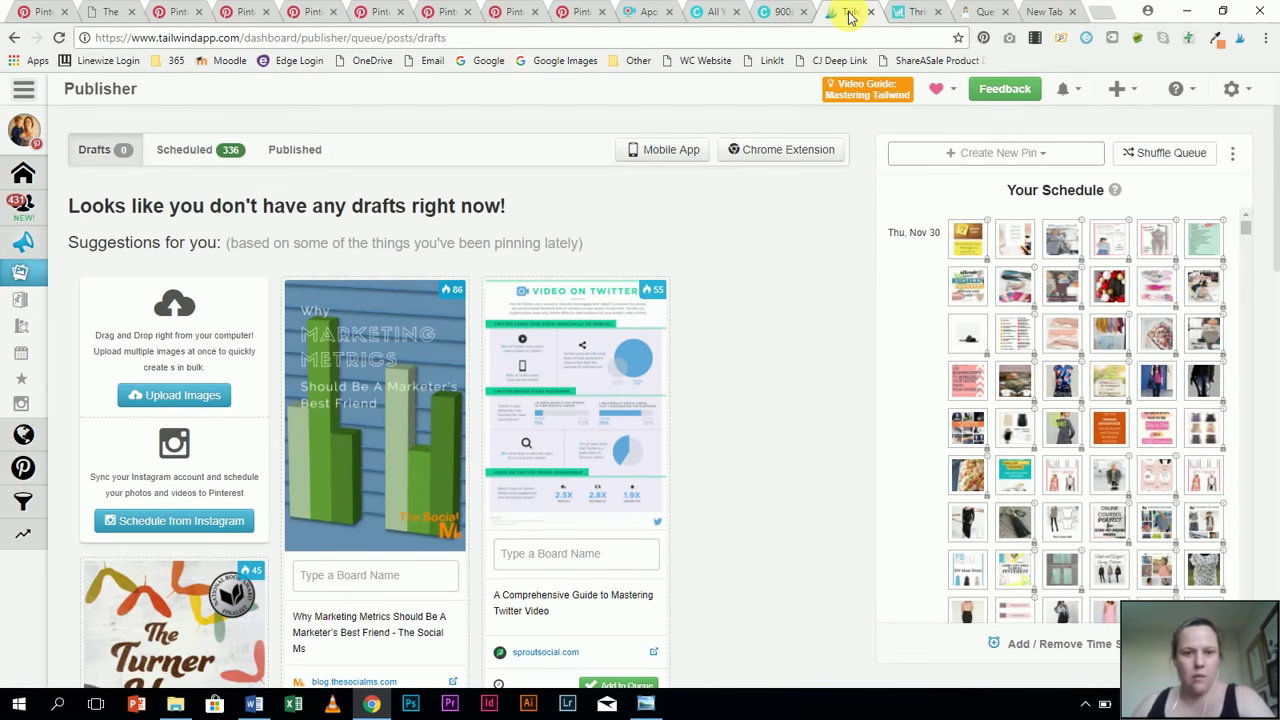
{"action": "left_click", "coordinate": [789, 11]}
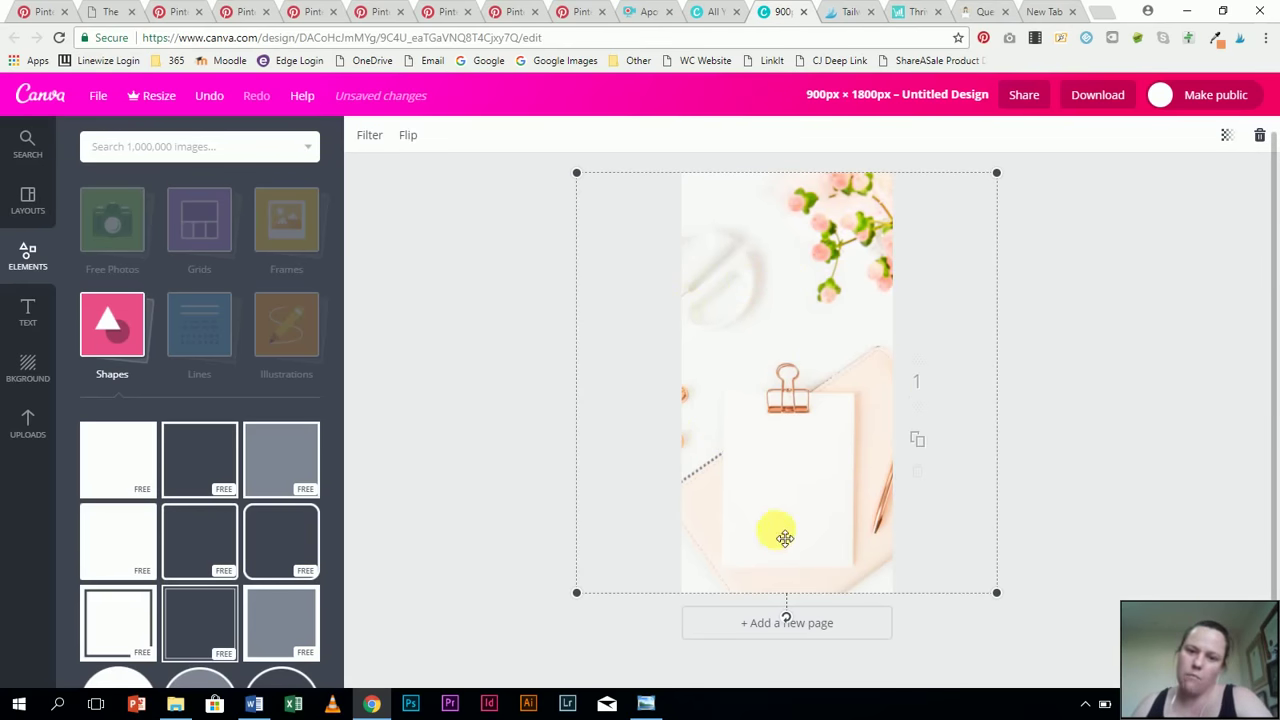
Add a heading box near the top of the pin and type 'Build a Business with Pinterest'
{"action": "left_click", "coordinate": [440, 367]}
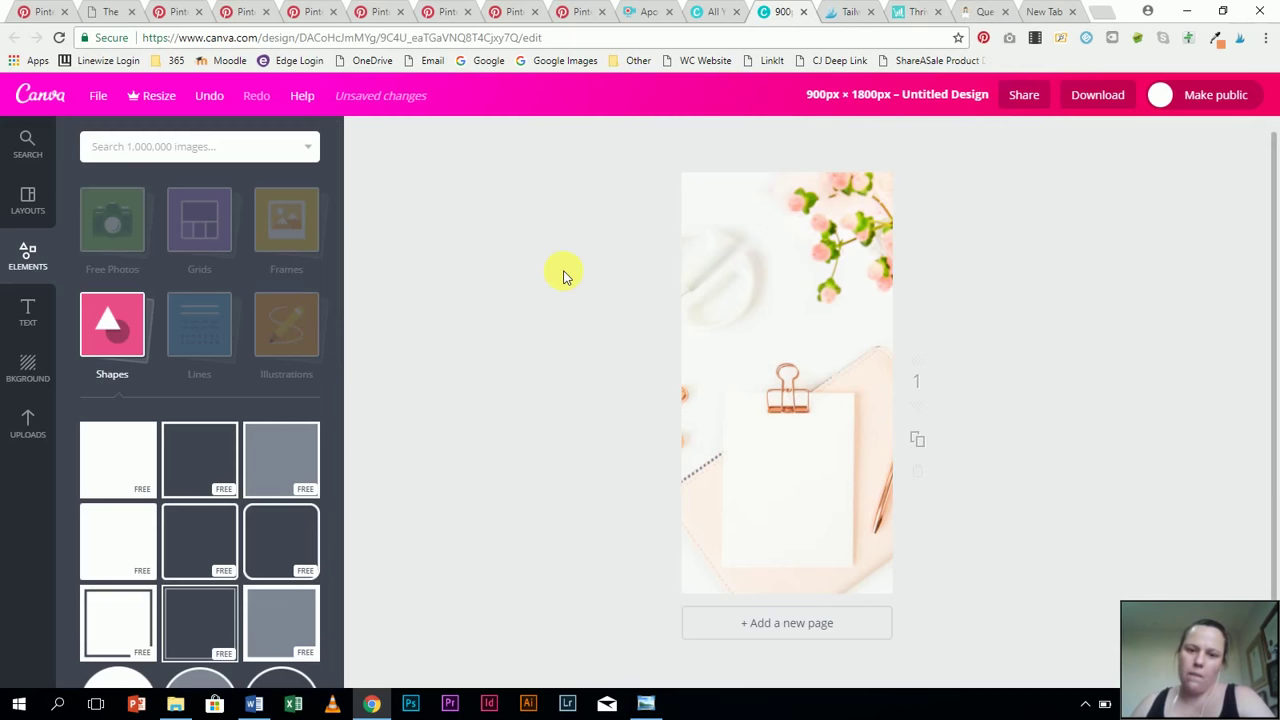
{"action": "left_click", "coordinate": [29, 314]}
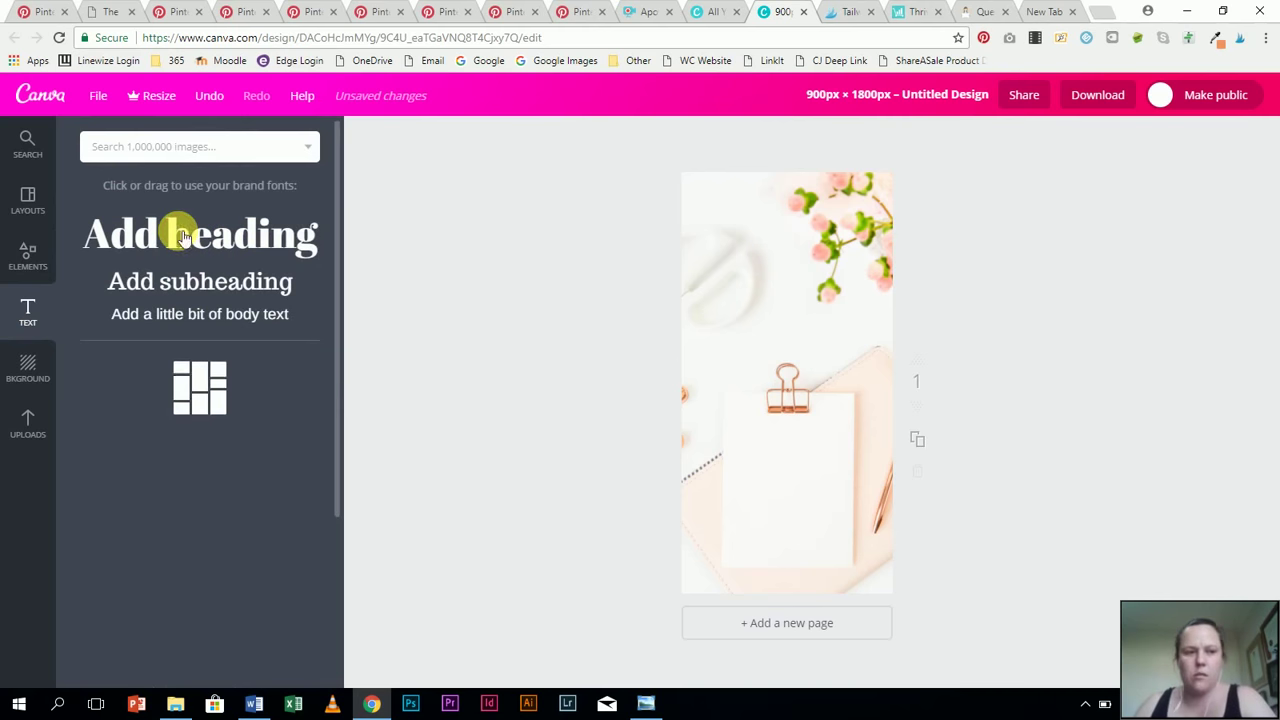
{"action": "left_click", "coordinate": [178, 232]}
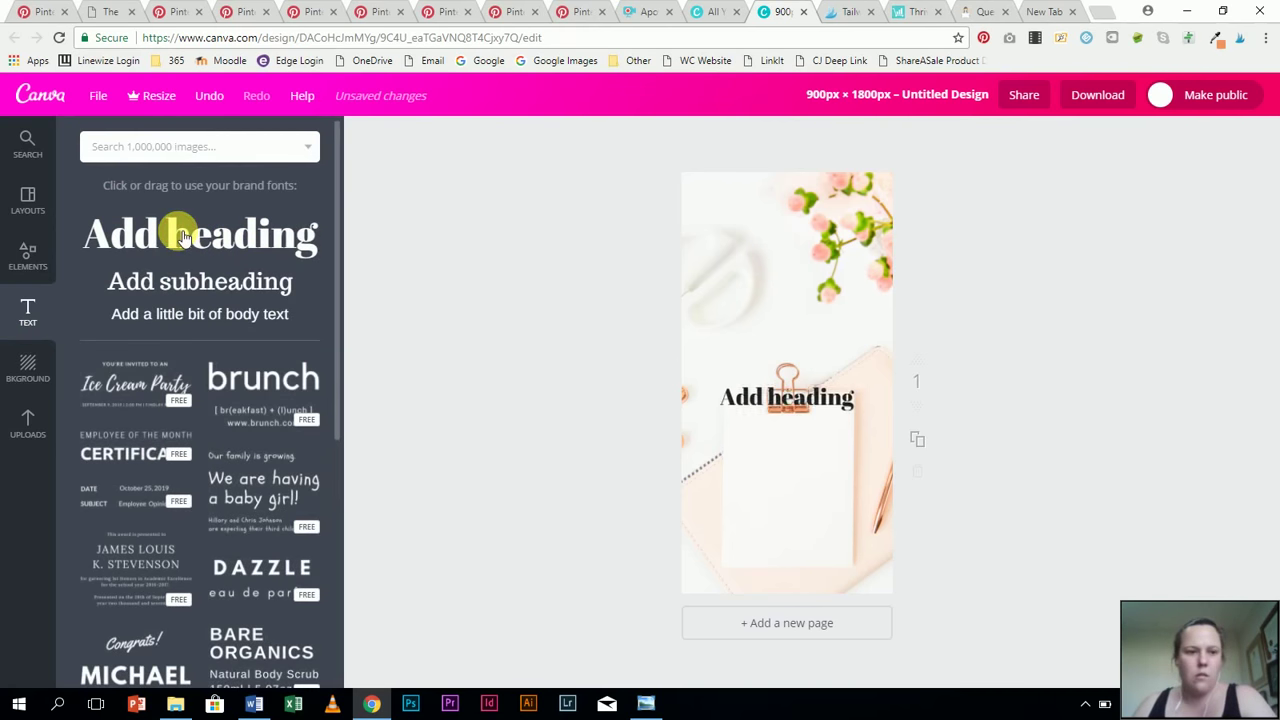
{"action": "left_click", "coordinate": [757, 403]}
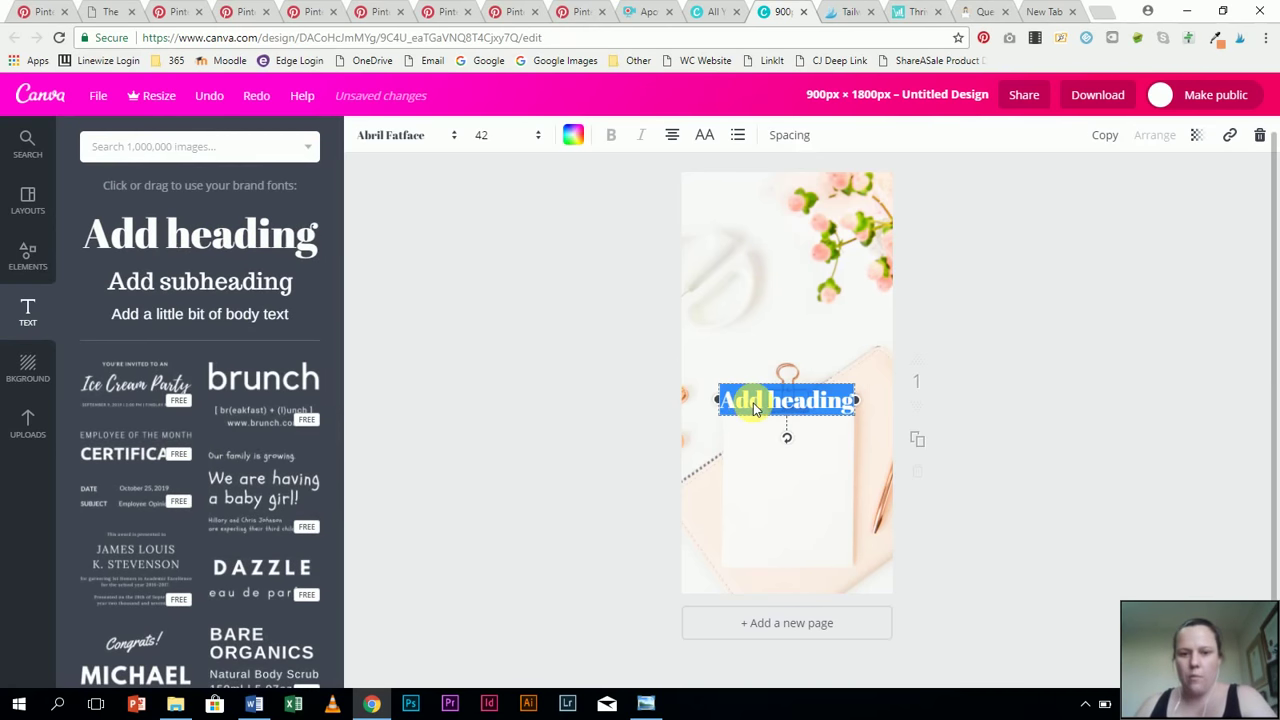
{"action": "left_click_drag", "start_coordinate": [774, 409], "coordinate": [775, 418]}
{"action": "left_click_drag", "start_coordinate": [768, 497], "coordinate": [786, 290]}
{"action": "triple_click", "coordinate": [787, 294]}
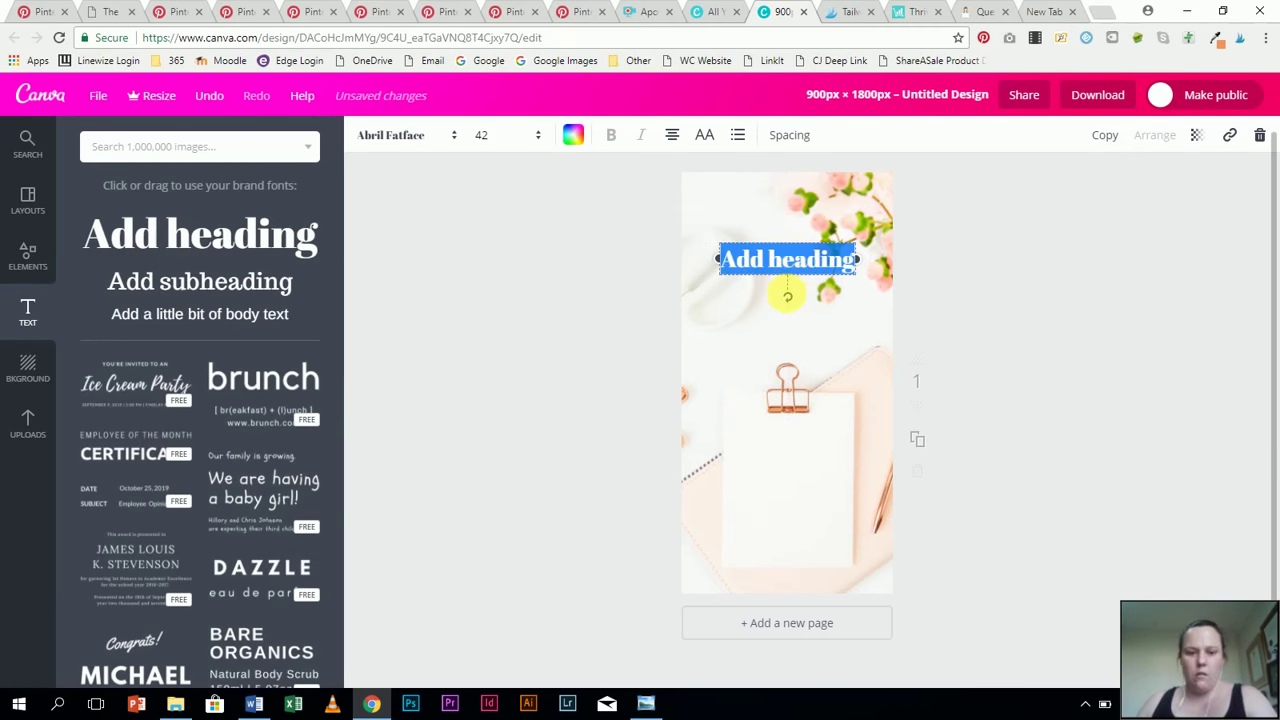
{"action": "type", "text": "Build a Busi"}
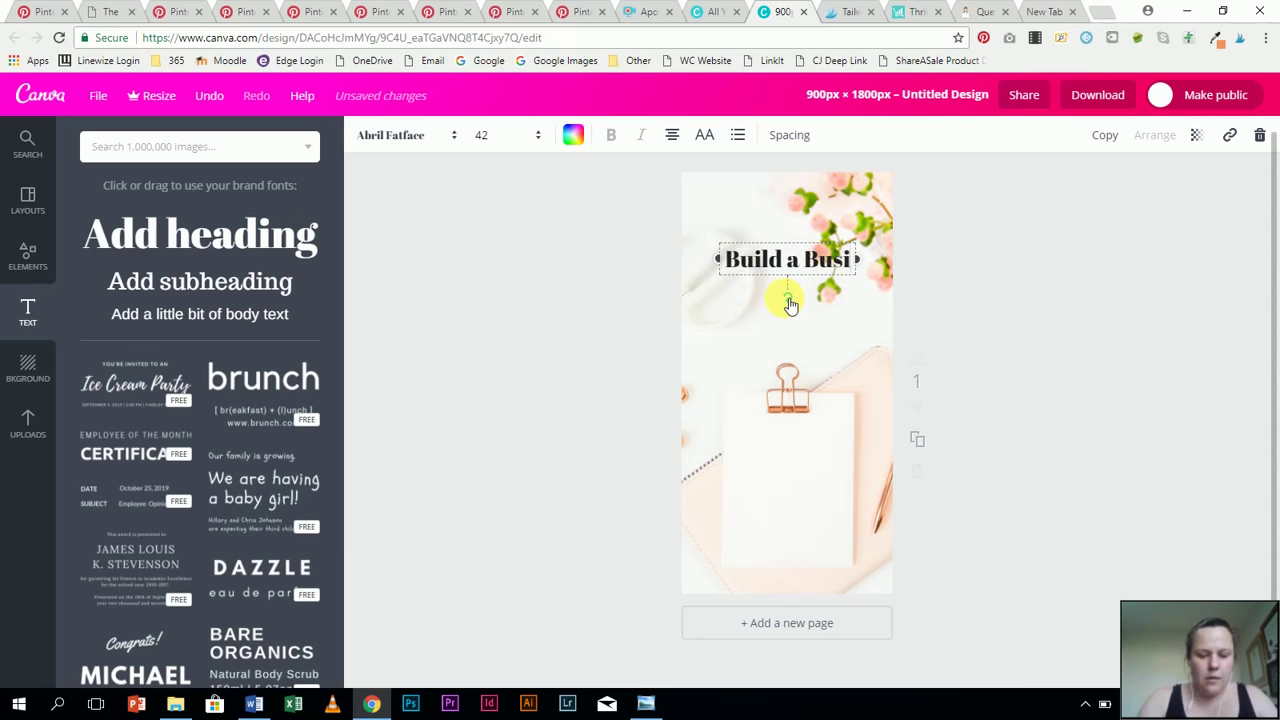
{"action": "type", "text": "ness with"}
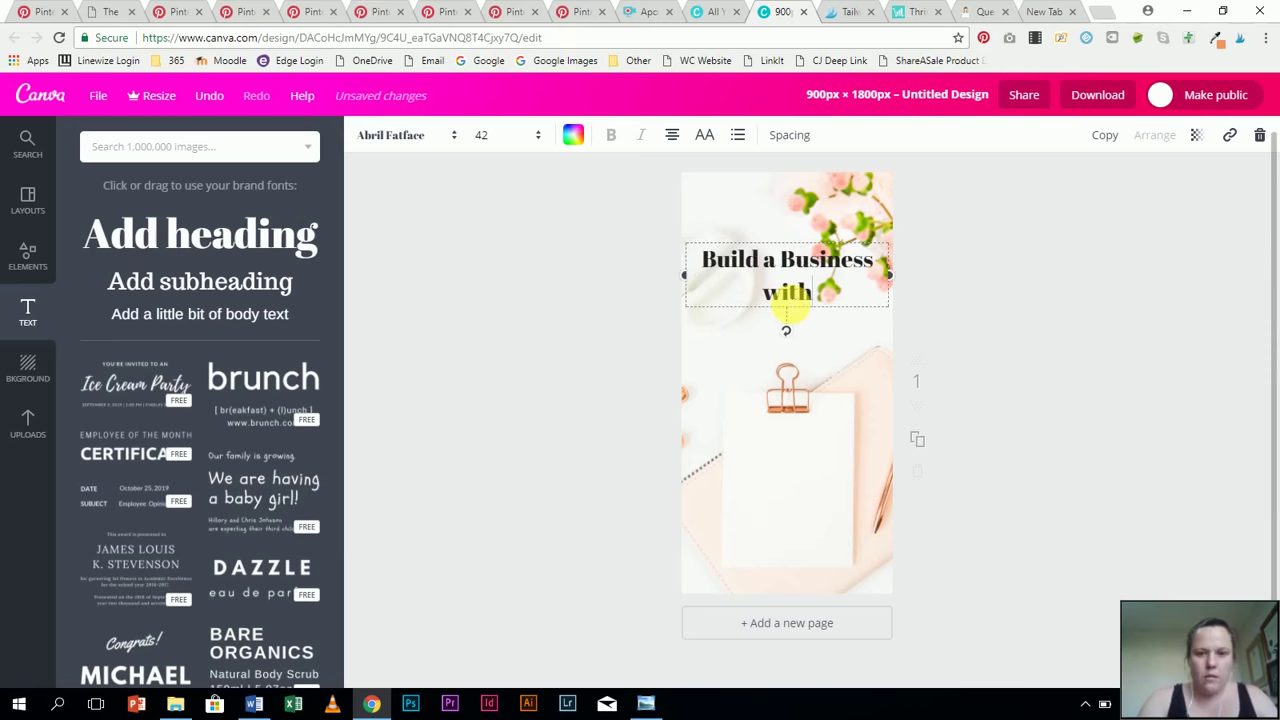
{"action": "type", "text": " Pinterest"}
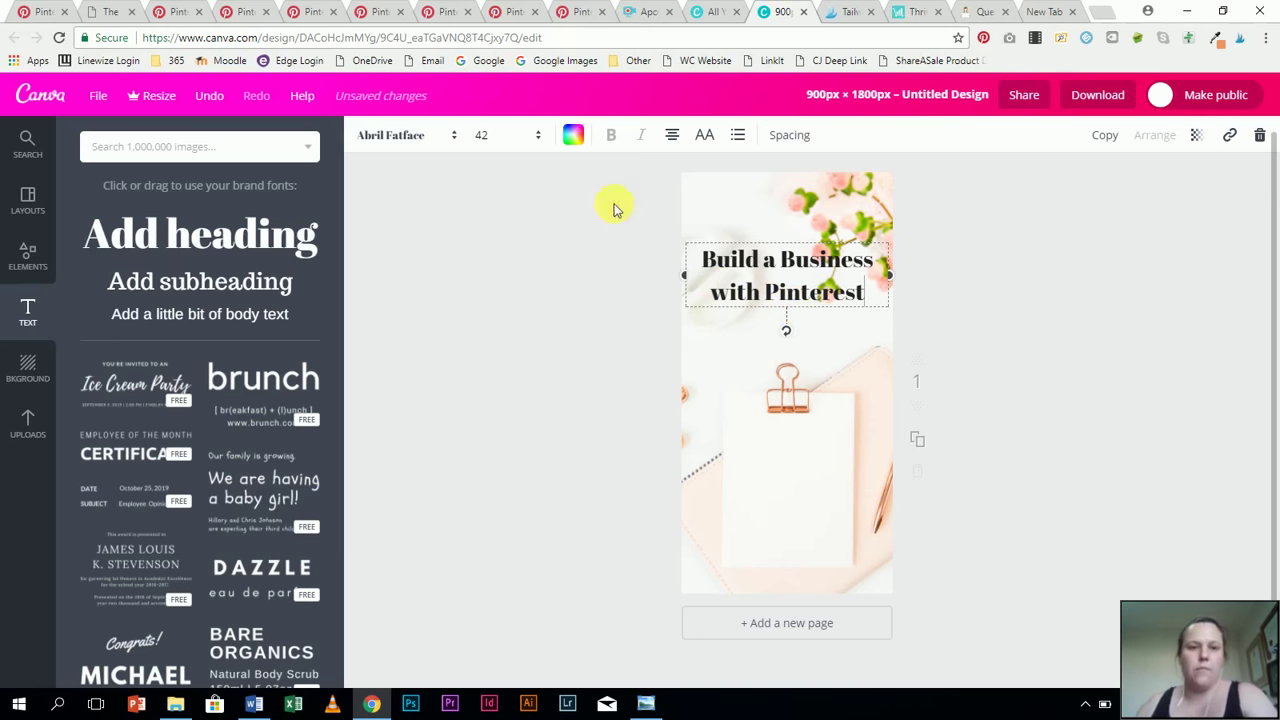
Try Carter One on the heading, then switch its font to Chewy
{"action": "left_click", "coordinate": [409, 137]}
{"action": "scroll", "coordinate": [430, 440], "scroll_direction": "down", "scroll_amount": 5}
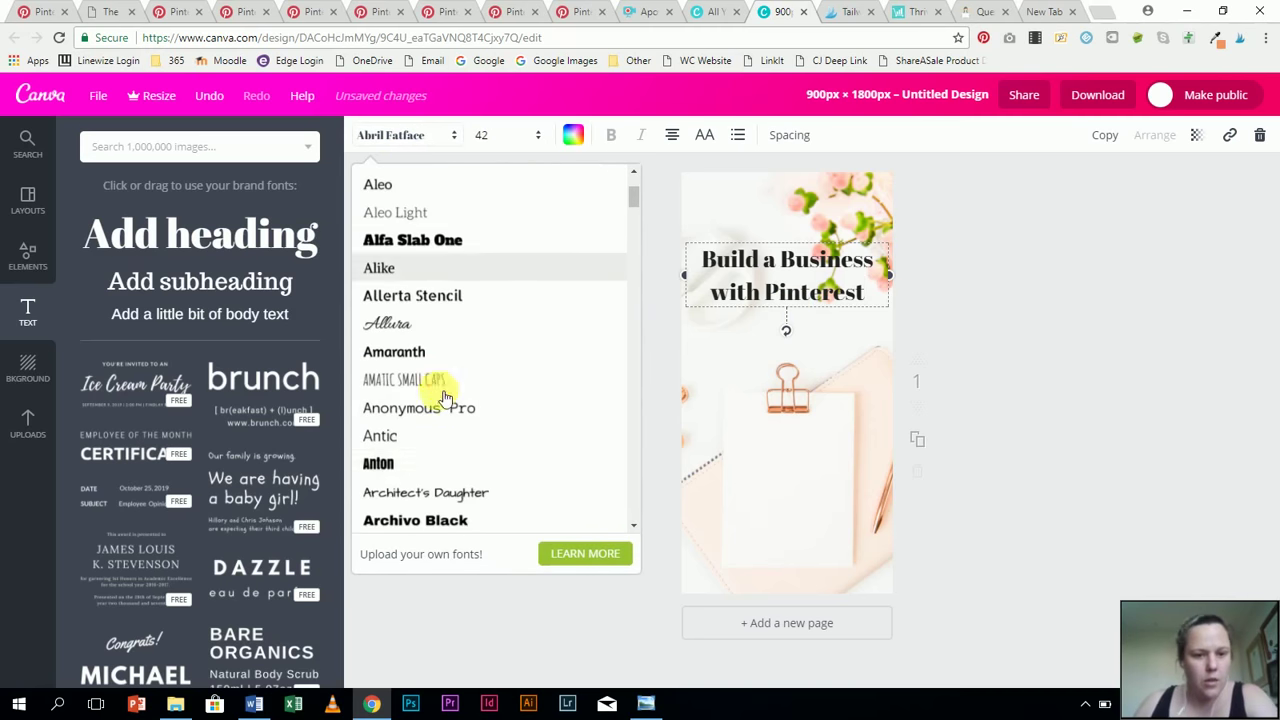
{"action": "scroll", "coordinate": [440, 460], "scroll_direction": "down", "scroll_amount": 8}
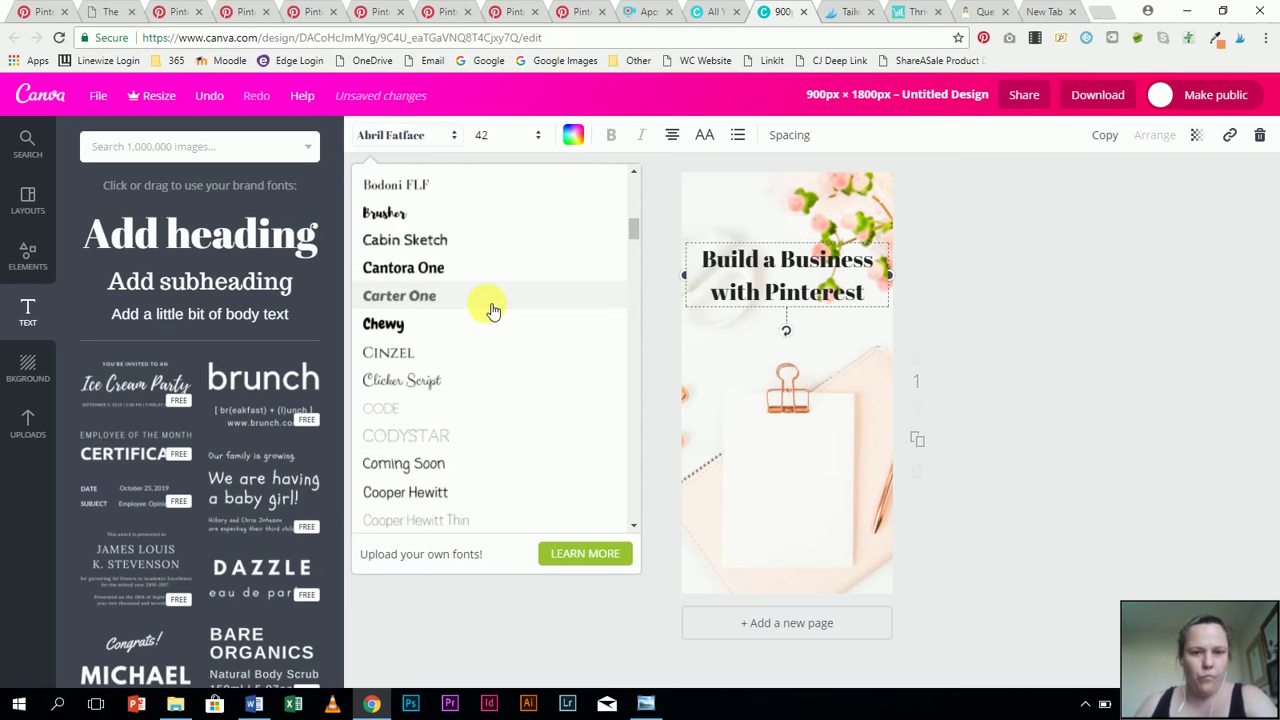
{"action": "left_click", "coordinate": [491, 306]}
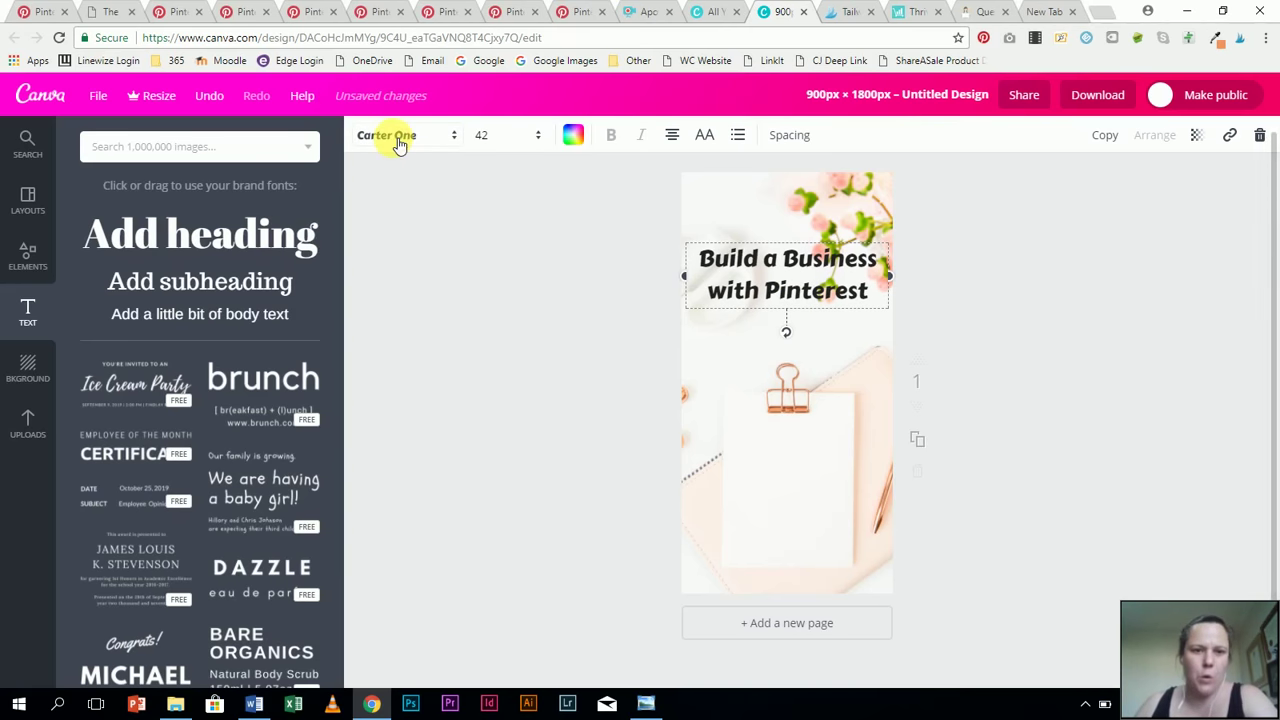
{"action": "left_click", "coordinate": [400, 136]}
{"action": "left_click", "coordinate": [458, 425]}
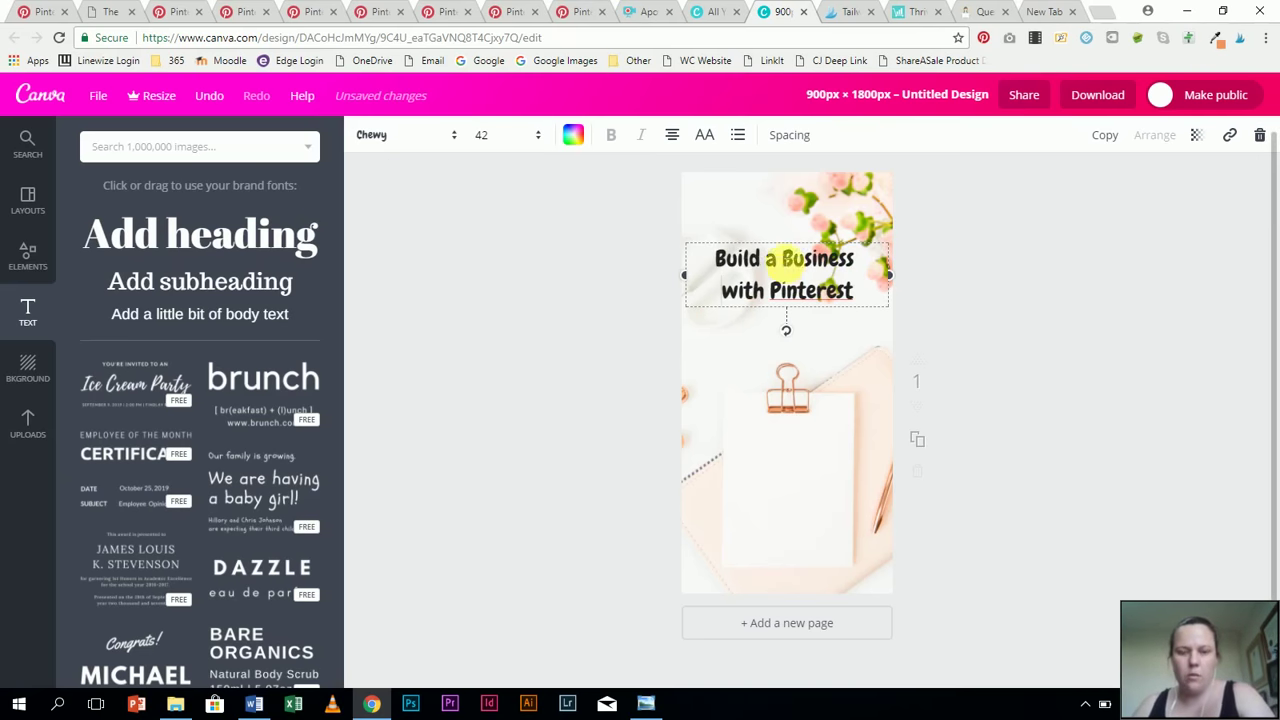
Narrow the heading box, centre it horizontally and move it lower on the pin
{"action": "left_click_drag", "start_coordinate": [900, 278], "coordinate": [855, 275]}
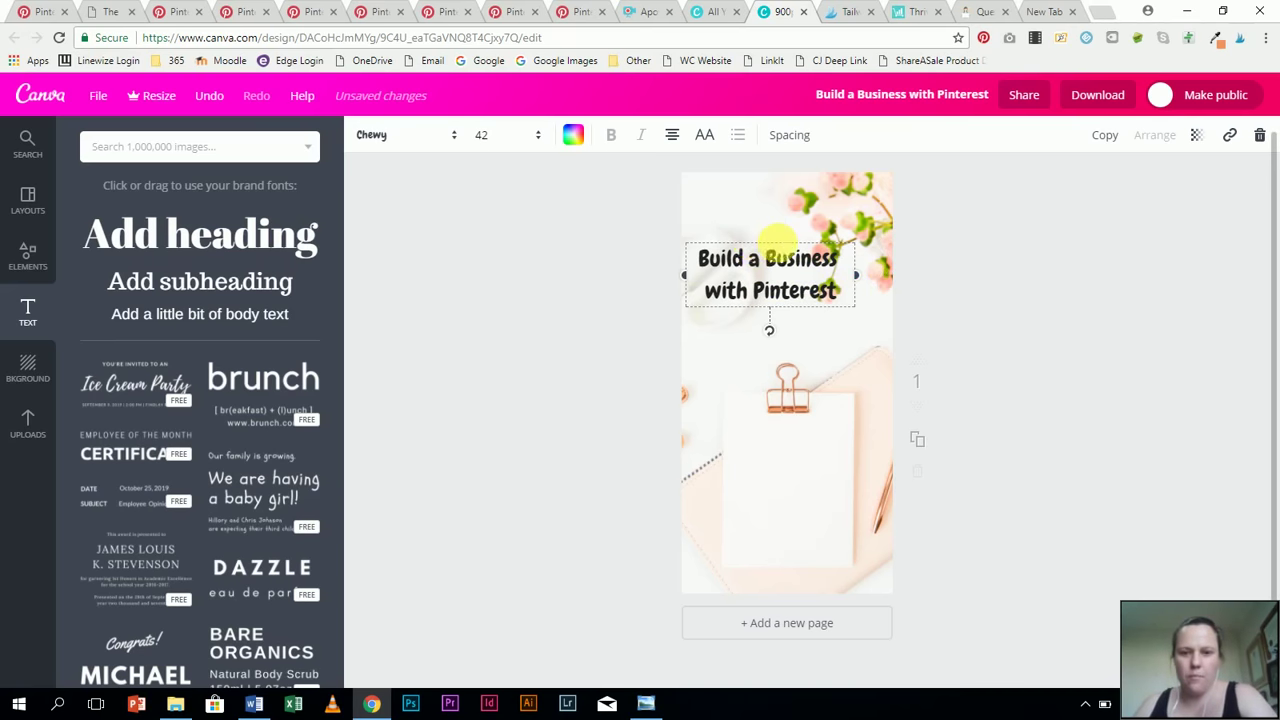
{"action": "left_click_drag", "start_coordinate": [763, 248], "coordinate": [776, 248]}
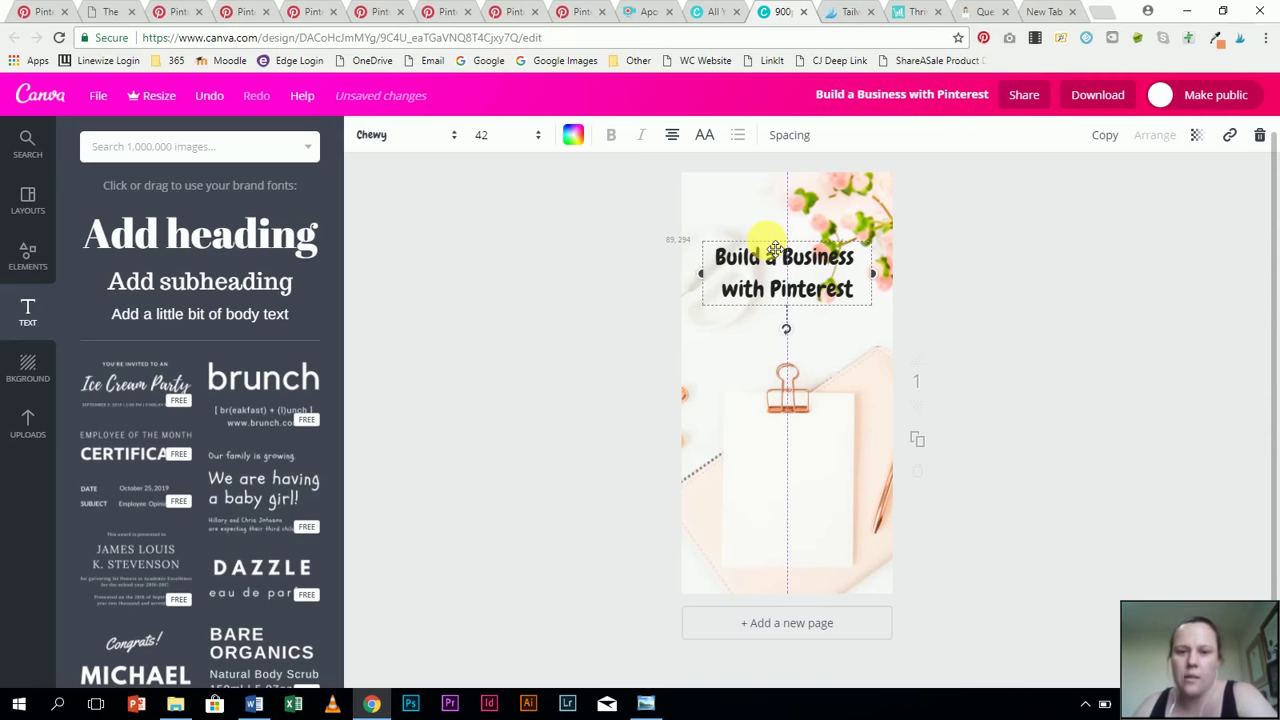
{"action": "left_click_drag", "start_coordinate": [775, 249], "coordinate": [772, 309]}
Set the heading font size to 48 and nudge it slightly upward
{"action": "left_click", "coordinate": [507, 168]}
{"action": "left_click", "coordinate": [772, 330]}
{"action": "left_click", "coordinate": [491, 134]}
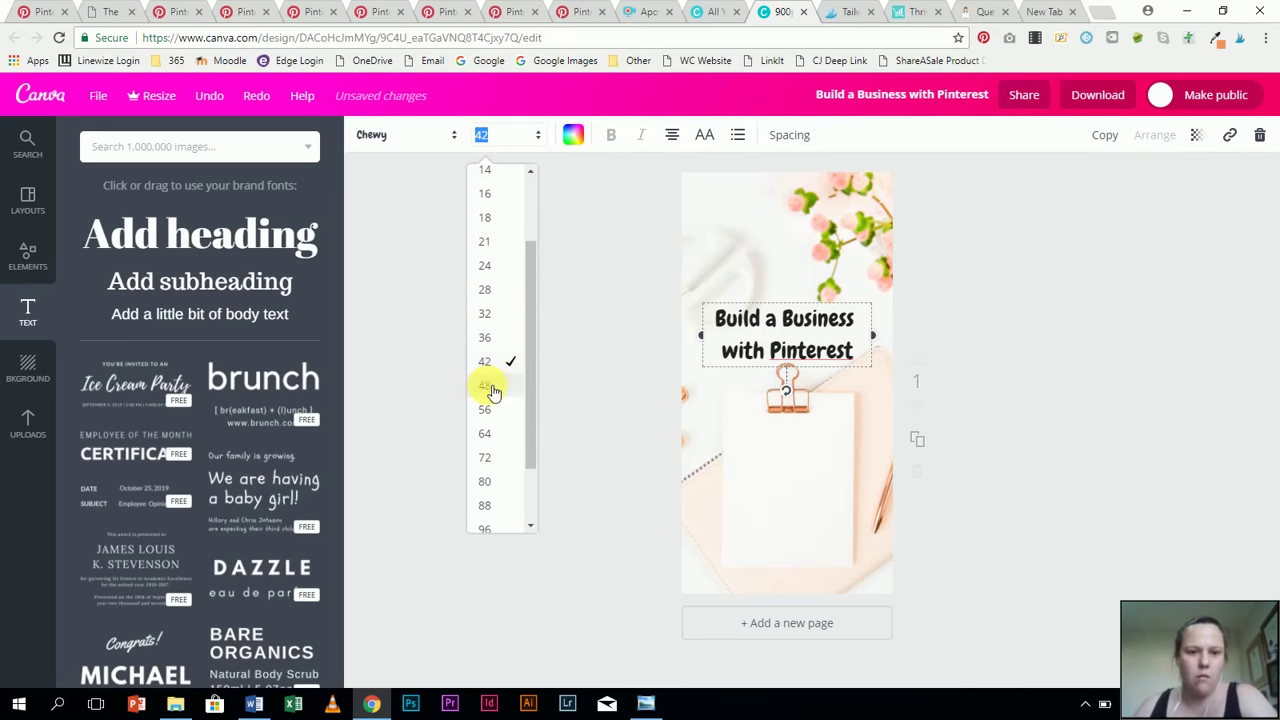
{"action": "left_click", "coordinate": [488, 386]}
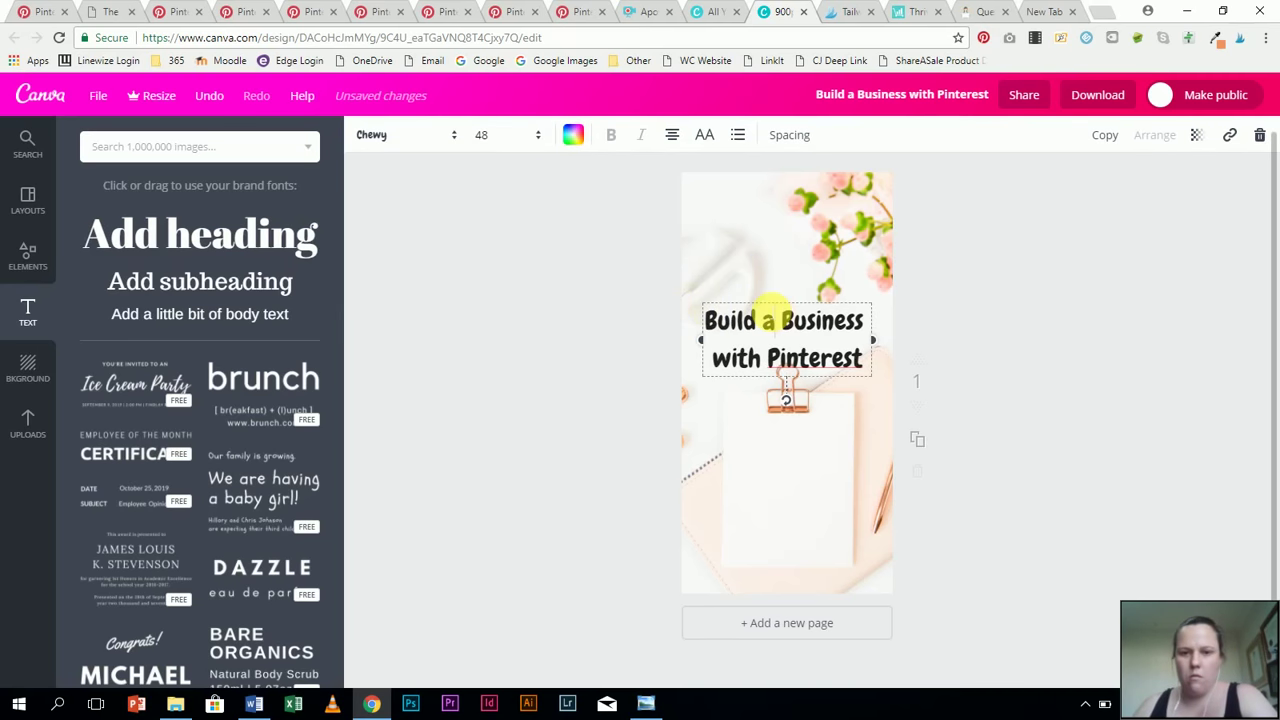
{"action": "left_click_drag", "start_coordinate": [776, 303], "coordinate": [775, 300]}
{"action": "left_click", "coordinate": [563, 338]}
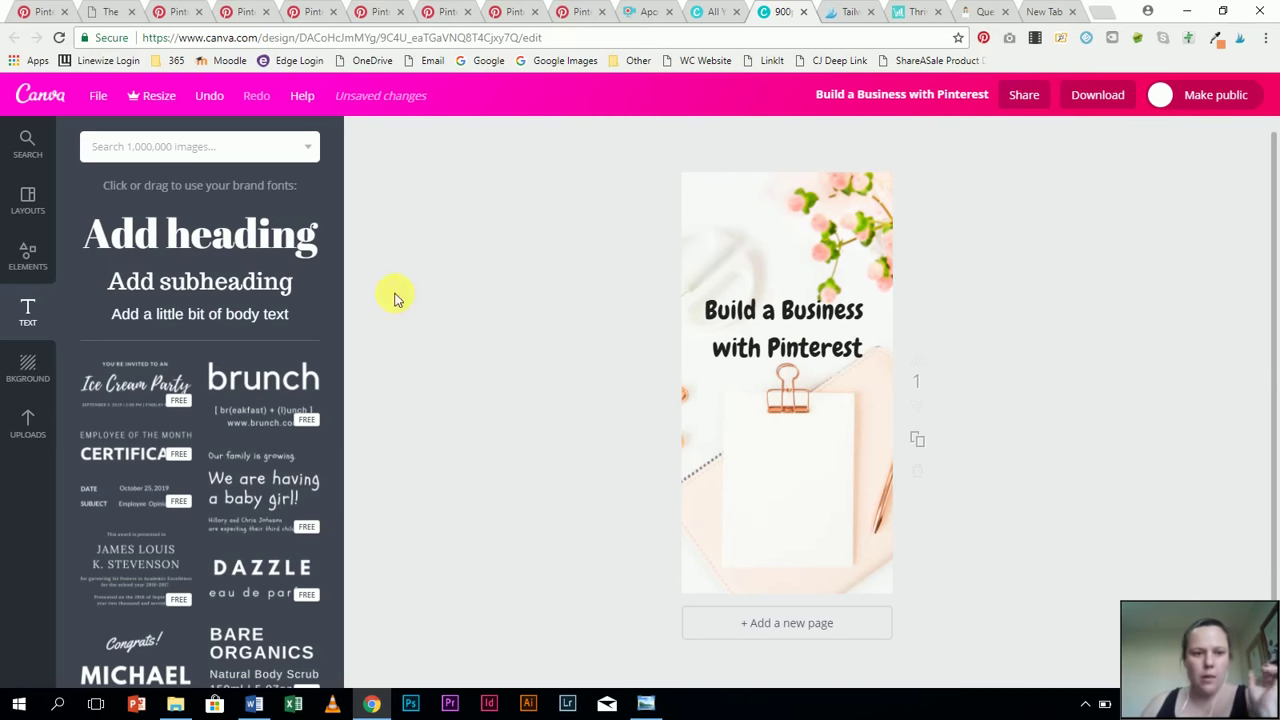
Add the outlined square shape and stretch it to the pin's top, bottom and side edges
{"action": "left_click", "coordinate": [27, 258]}
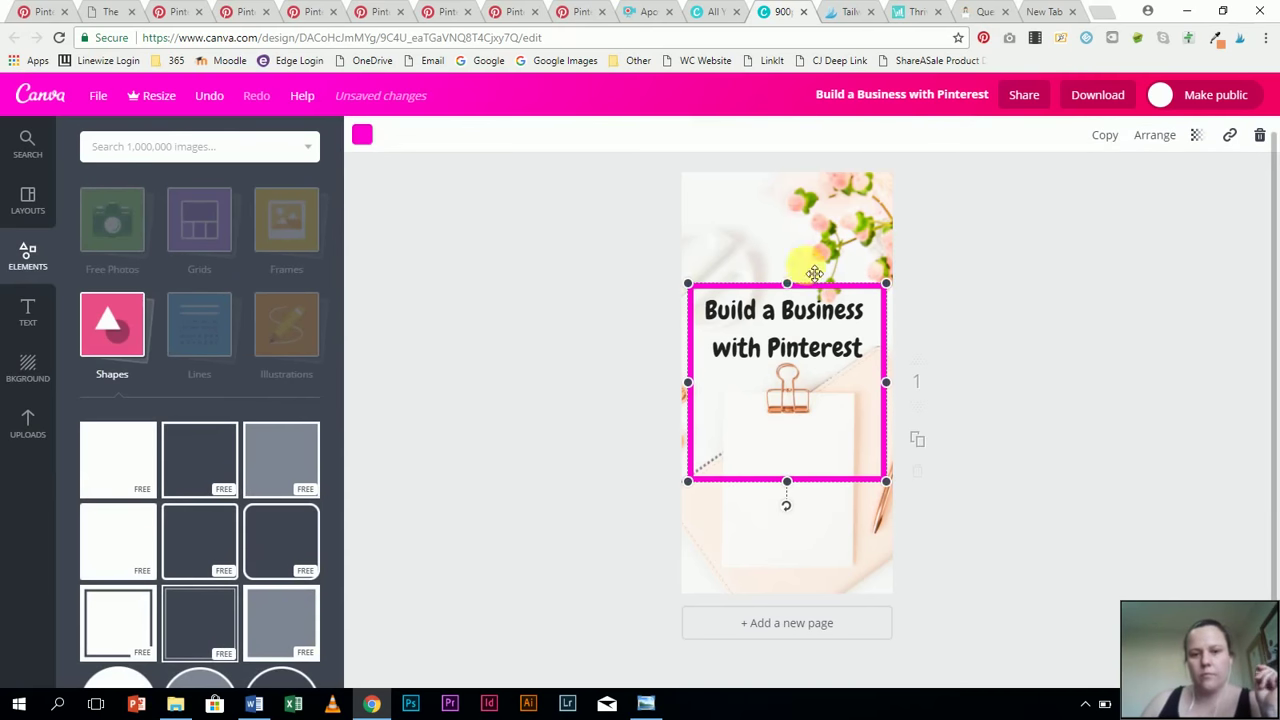
{"action": "left_click_drag", "start_coordinate": [787, 284], "coordinate": [787, 174]}
{"action": "left_click_drag", "start_coordinate": [789, 491], "coordinate": [788, 603]}
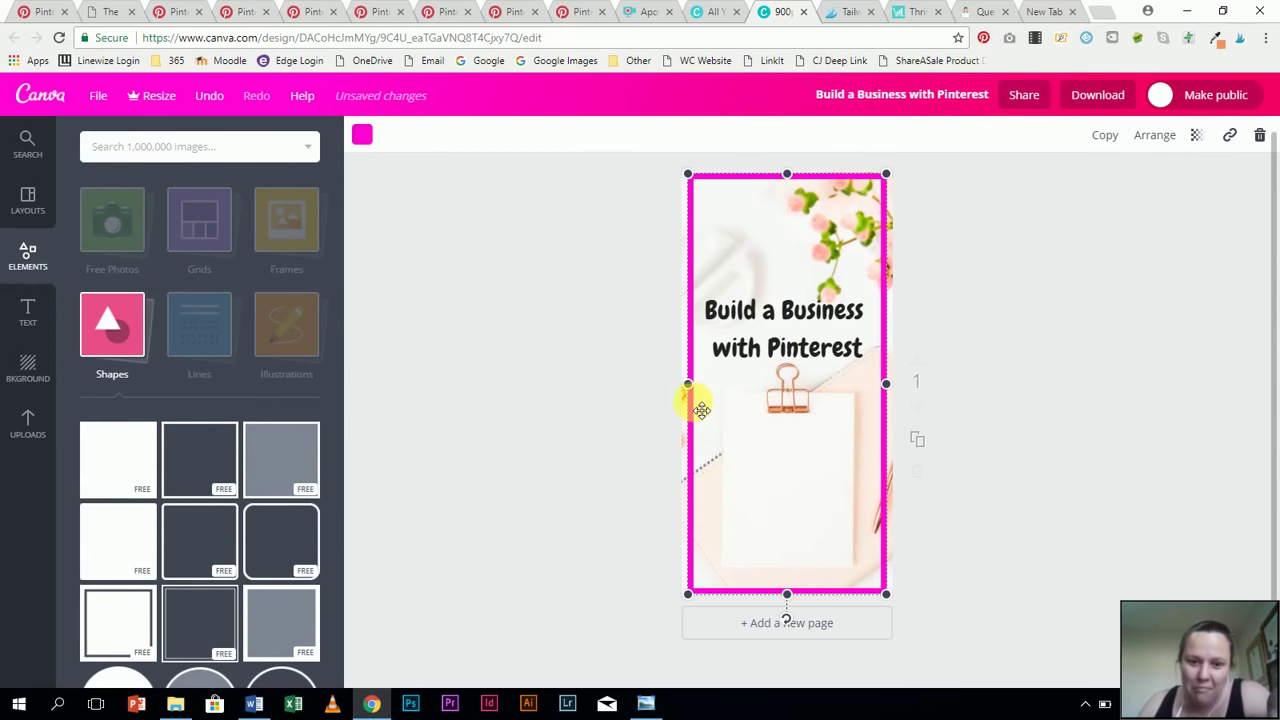
{"action": "left_click_drag", "start_coordinate": [697, 390], "coordinate": [686, 391]}
{"action": "left_click_drag", "start_coordinate": [888, 383], "coordinate": [898, 384]}
{"action": "left_click_drag", "start_coordinate": [694, 389], "coordinate": [692, 388]}
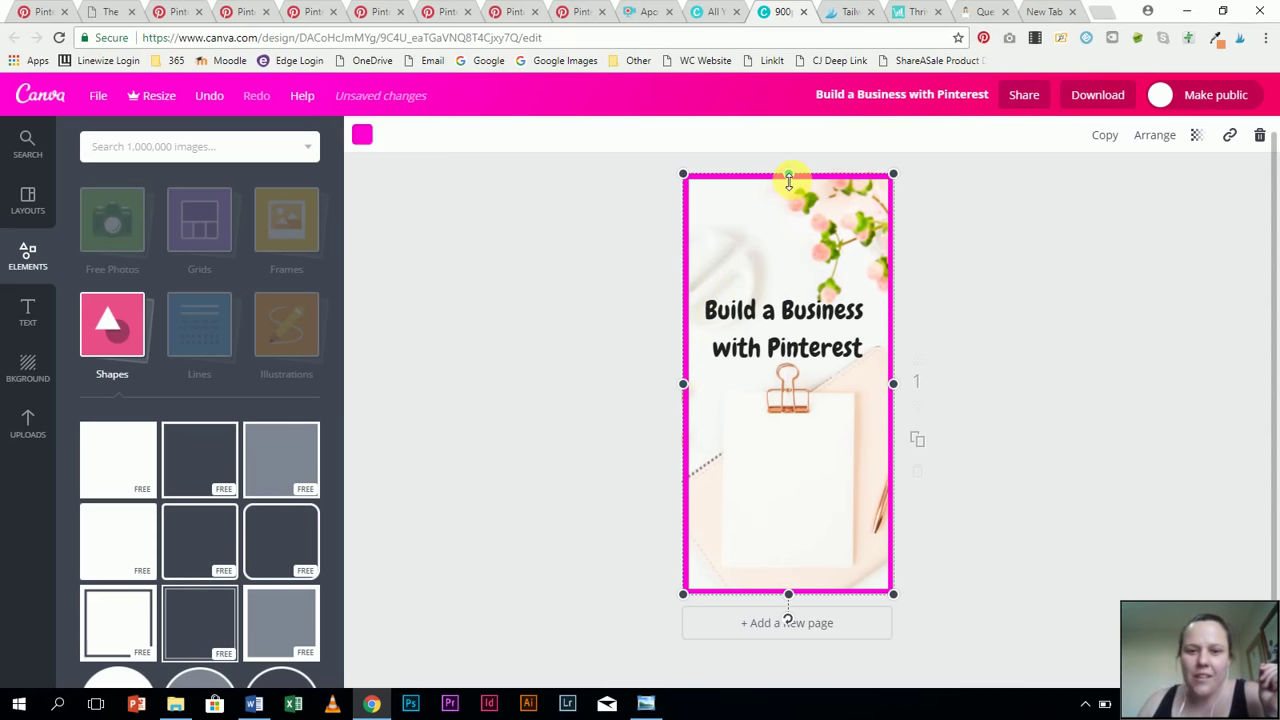
{"action": "left_click_drag", "start_coordinate": [789, 605], "coordinate": [795, 605]}
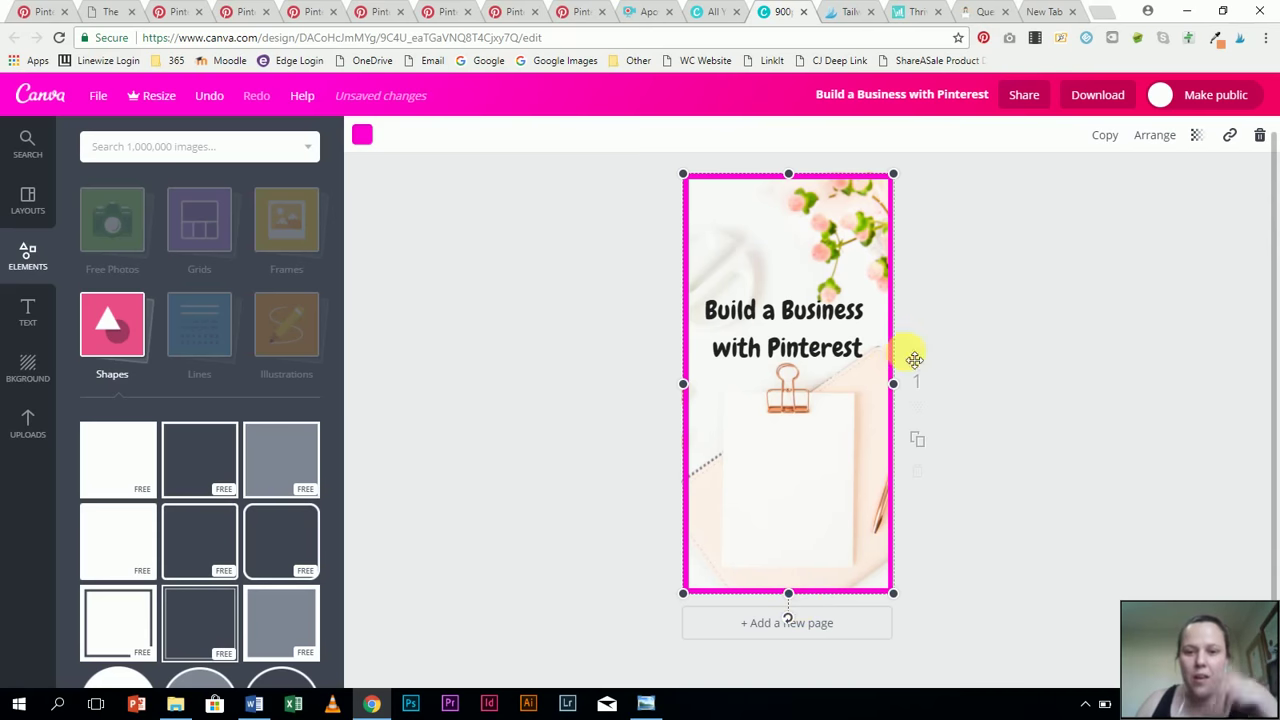
Try orange, pale pink and a pasted custom hex colour on the frame border
{"action": "left_click", "coordinate": [362, 134]}
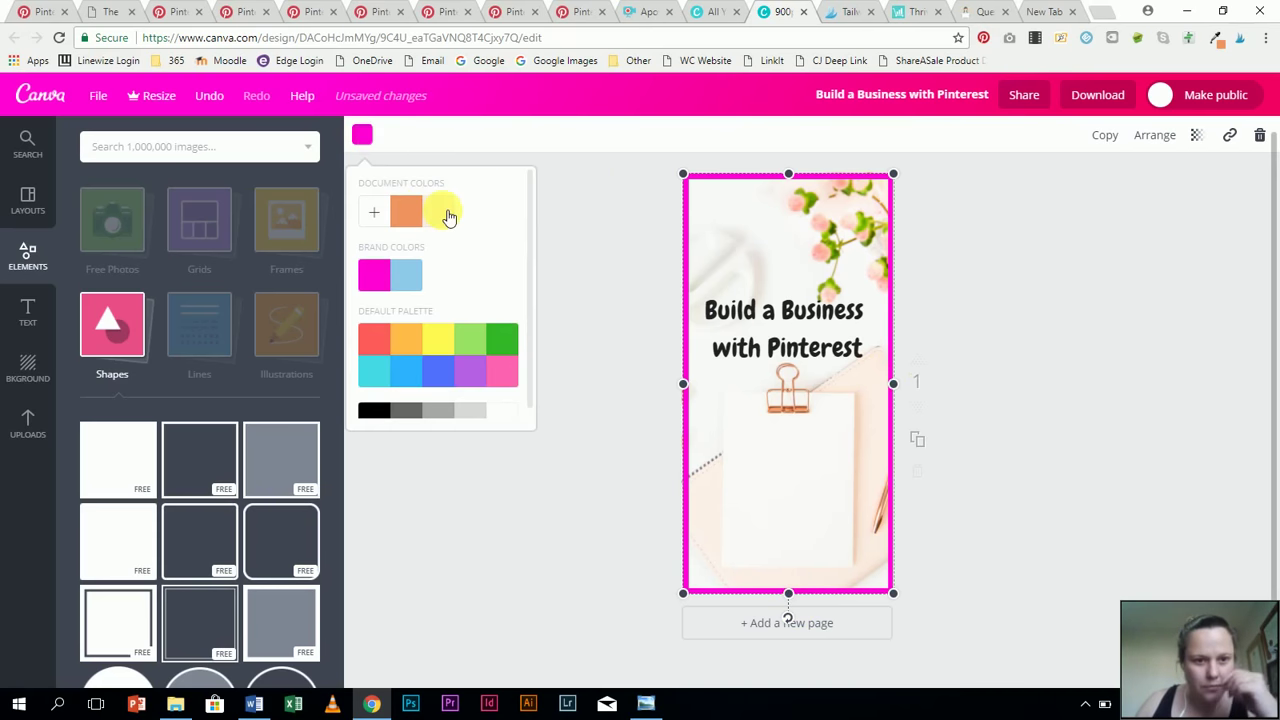
{"action": "left_click", "coordinate": [447, 213]}
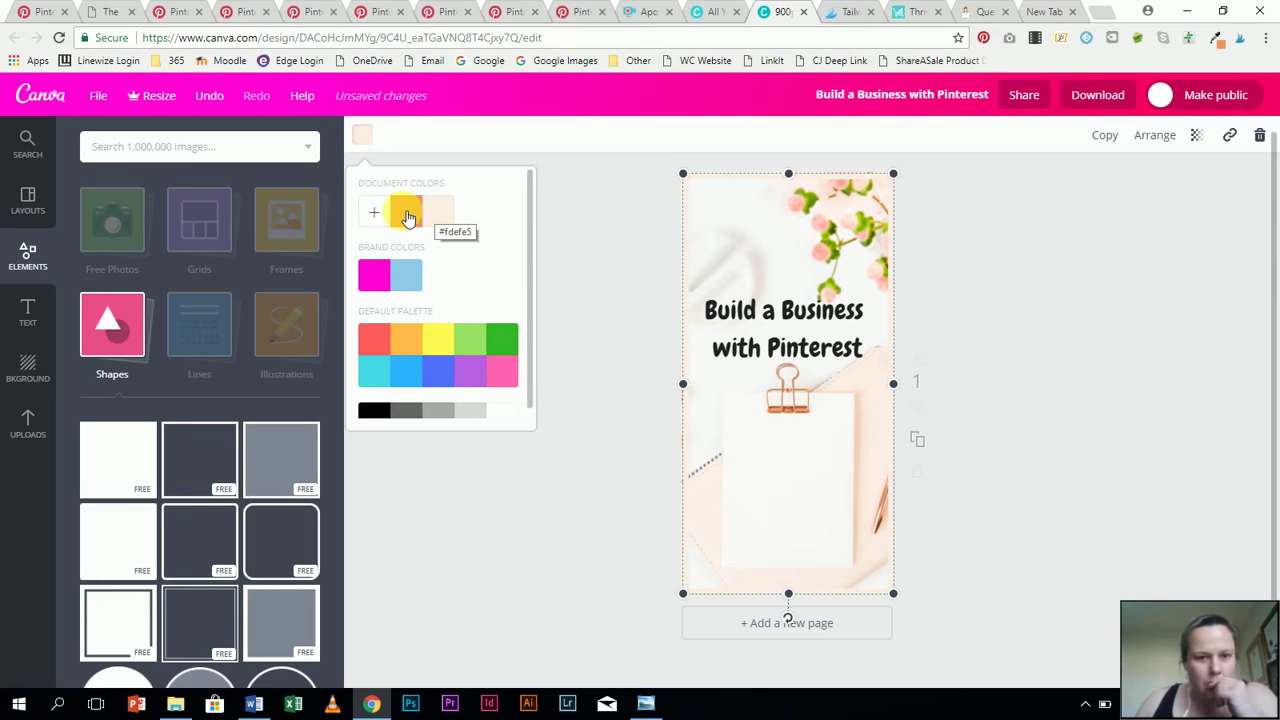
{"action": "left_click", "coordinate": [408, 216]}
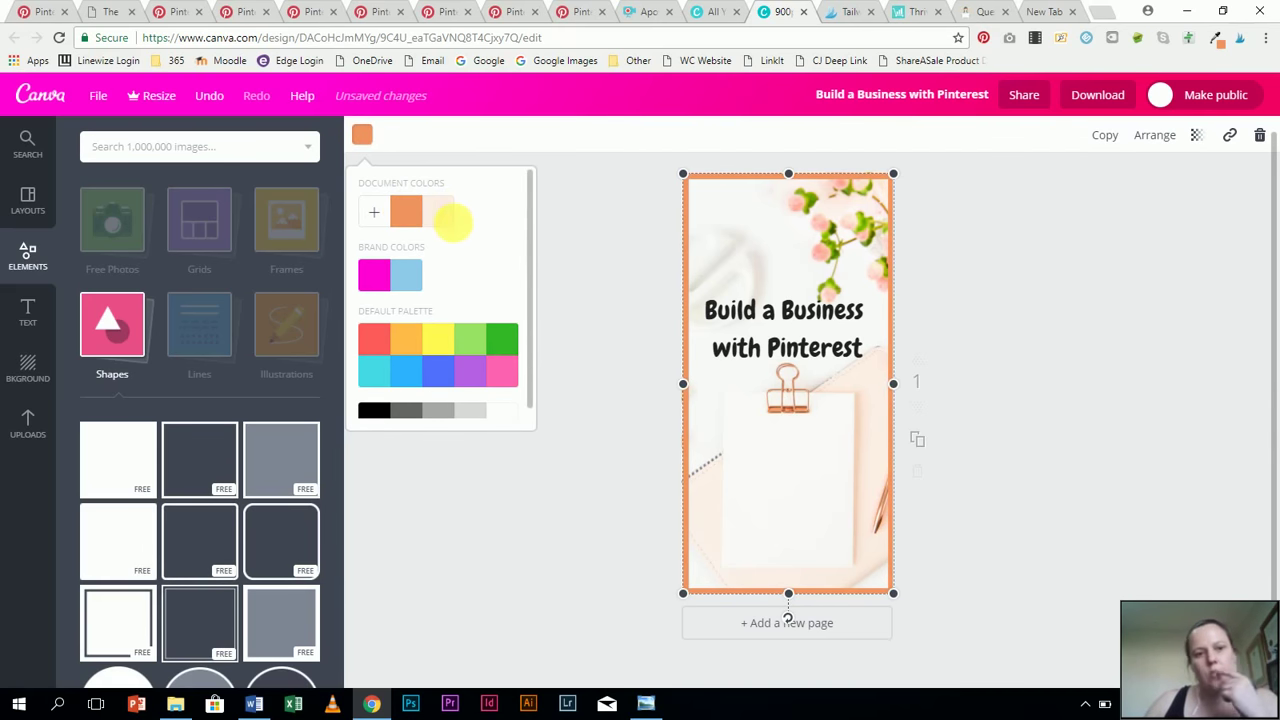
{"action": "left_click", "coordinate": [443, 216]}
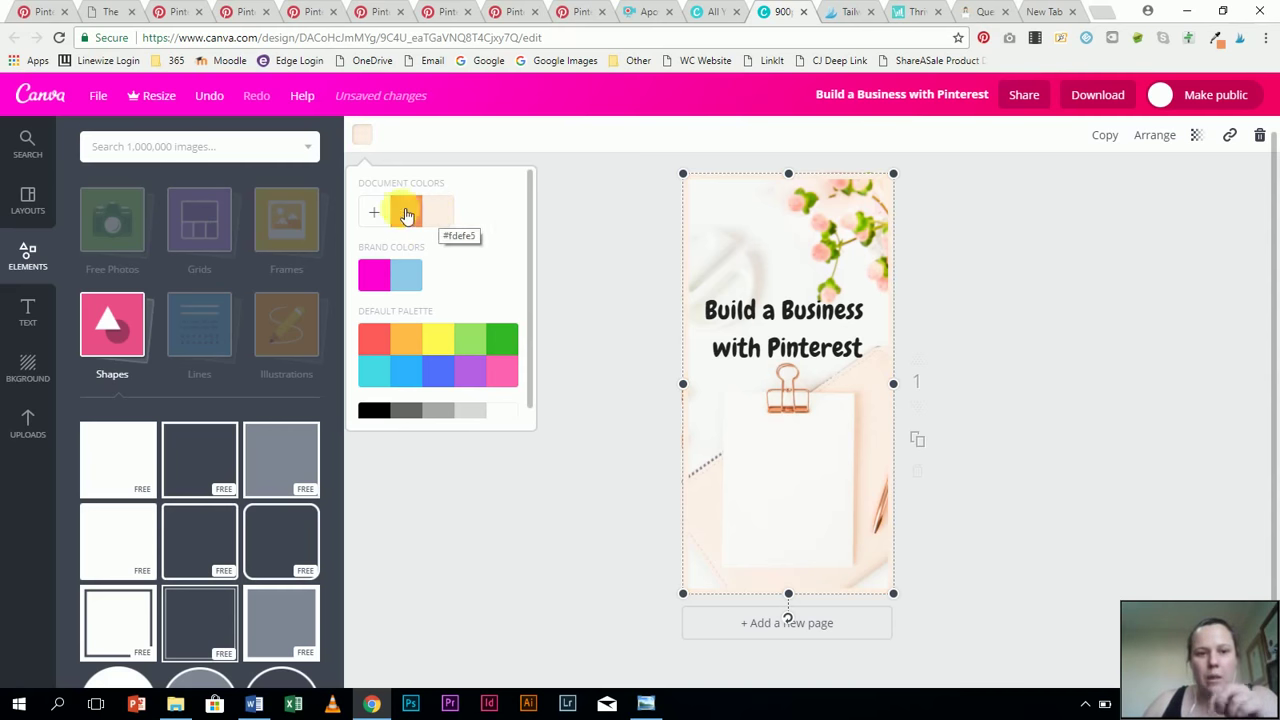
{"action": "left_click", "coordinate": [373, 213]}
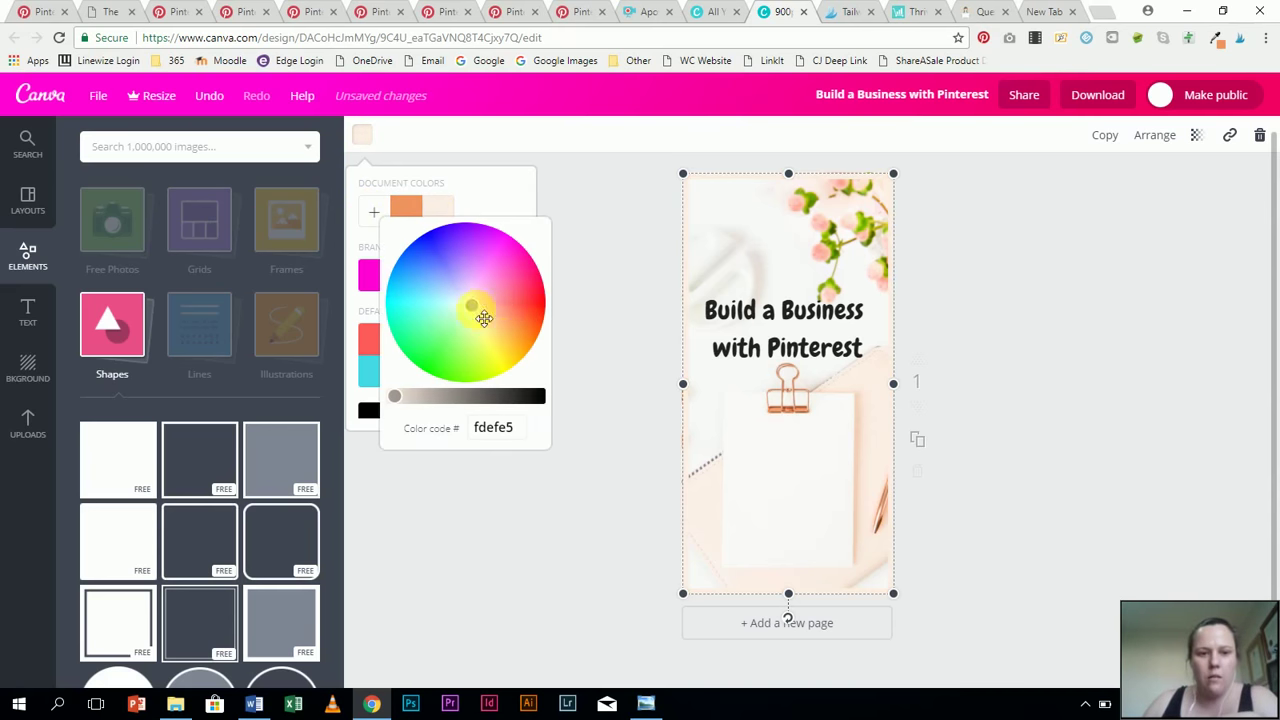
{"action": "left_click", "coordinate": [588, 313]}
{"action": "left_click", "coordinate": [362, 135]}
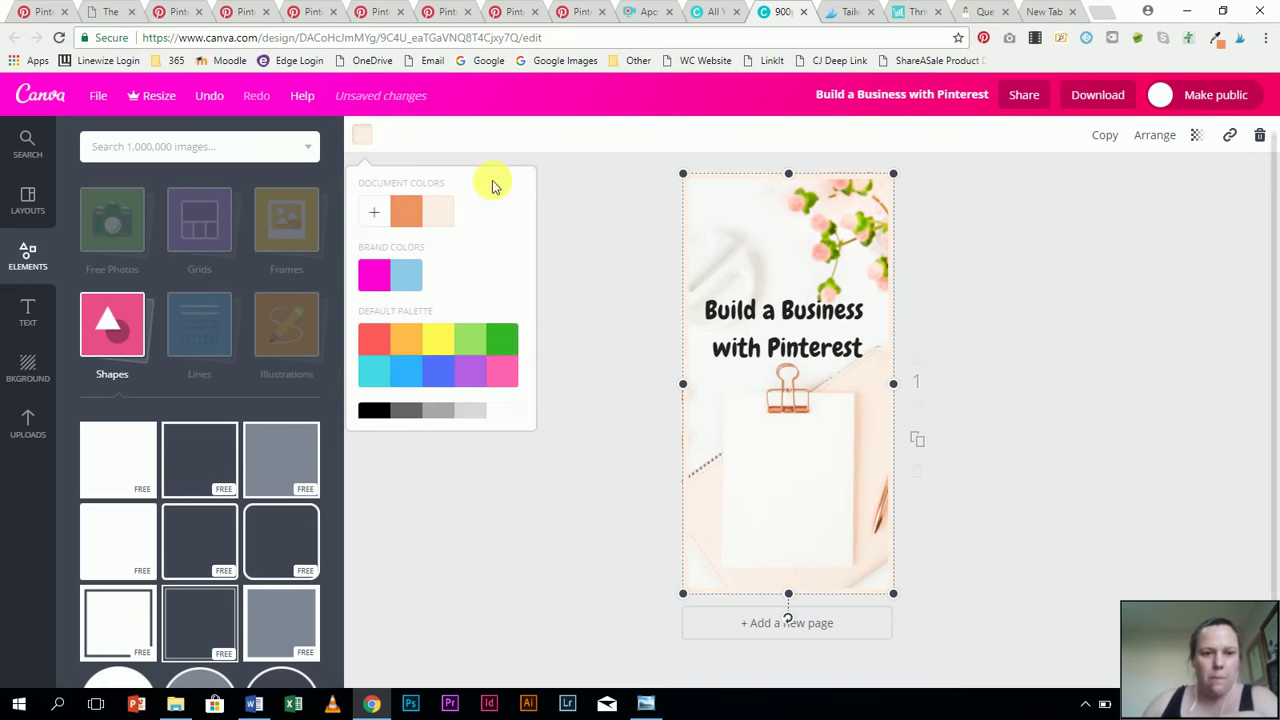
{"action": "left_click", "coordinate": [386, 215]}
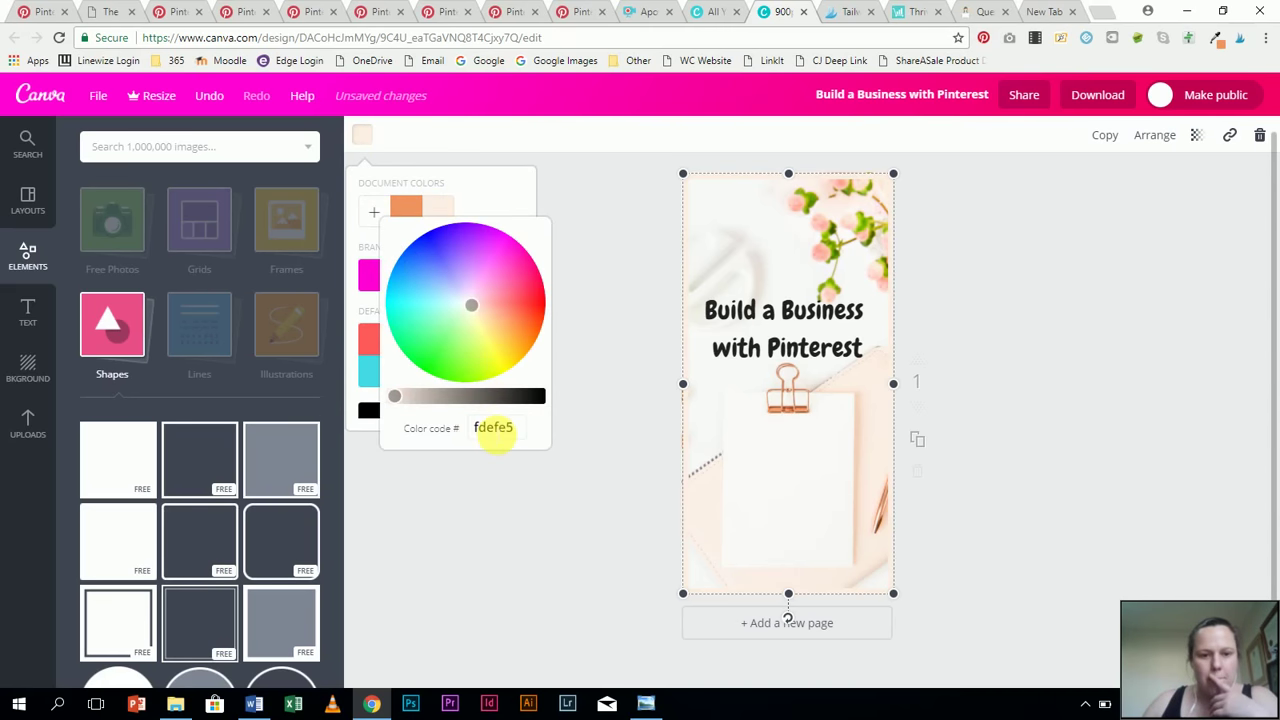
{"action": "left_click", "coordinate": [496, 430]}
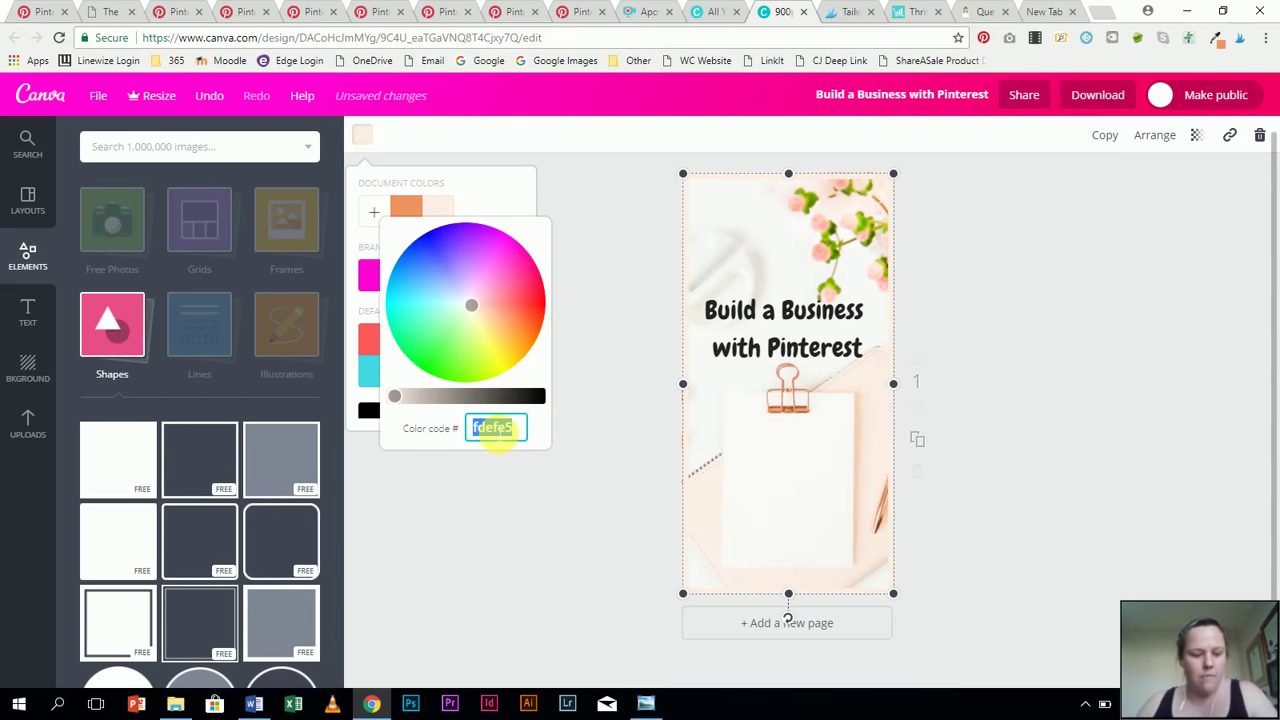
{"action": "type", "text": "ca5ae0"}
{"action": "left_click", "coordinate": [516, 506]}
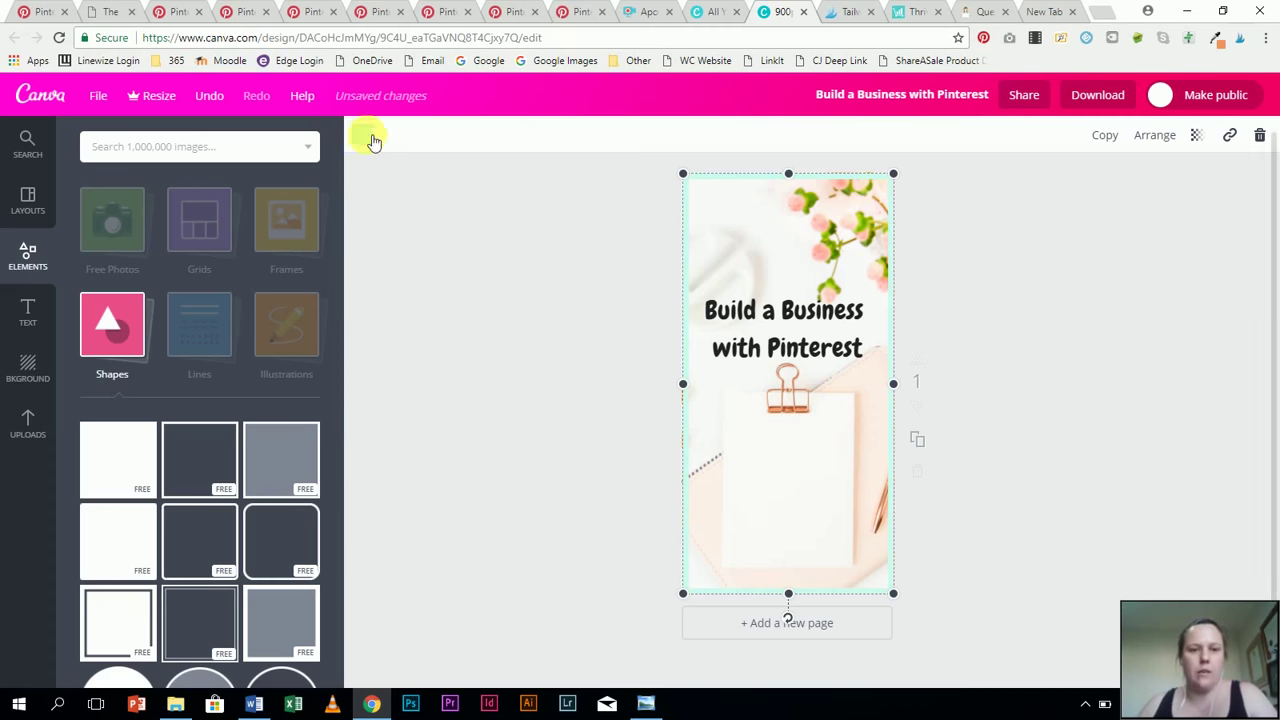
{"action": "left_click", "coordinate": [905, 300]}
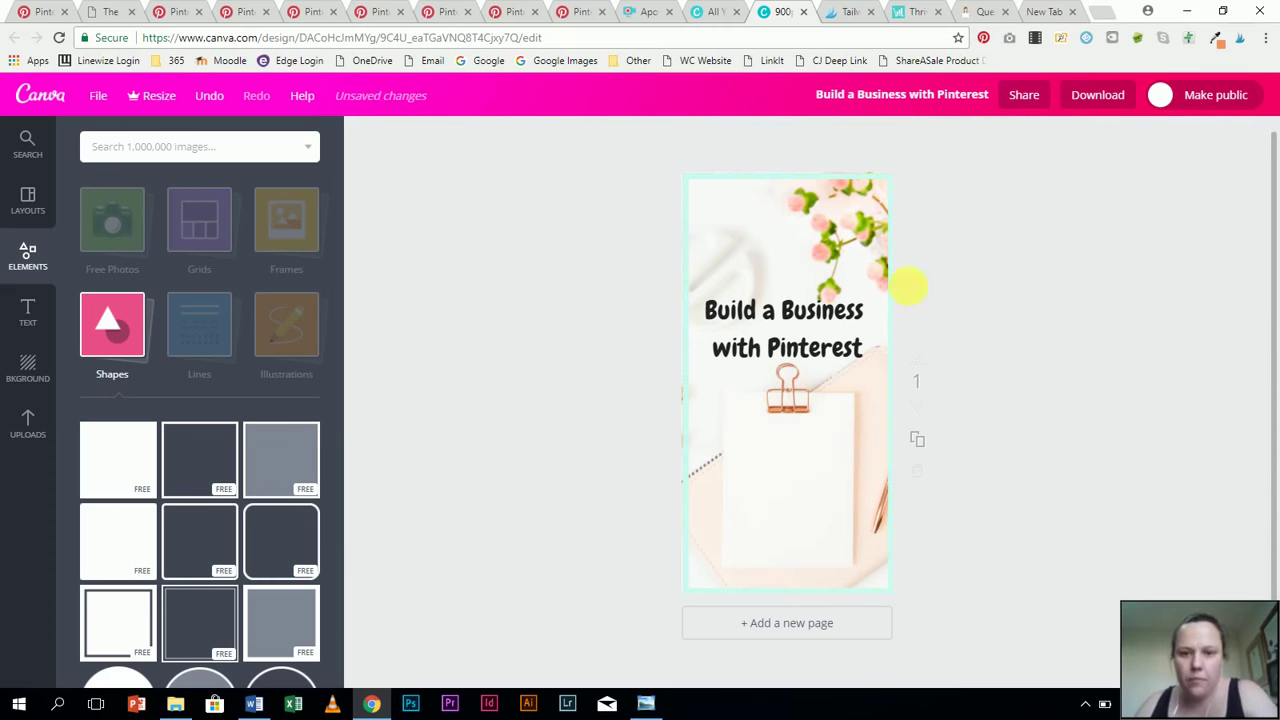
{"action": "left_click", "coordinate": [788, 190]}
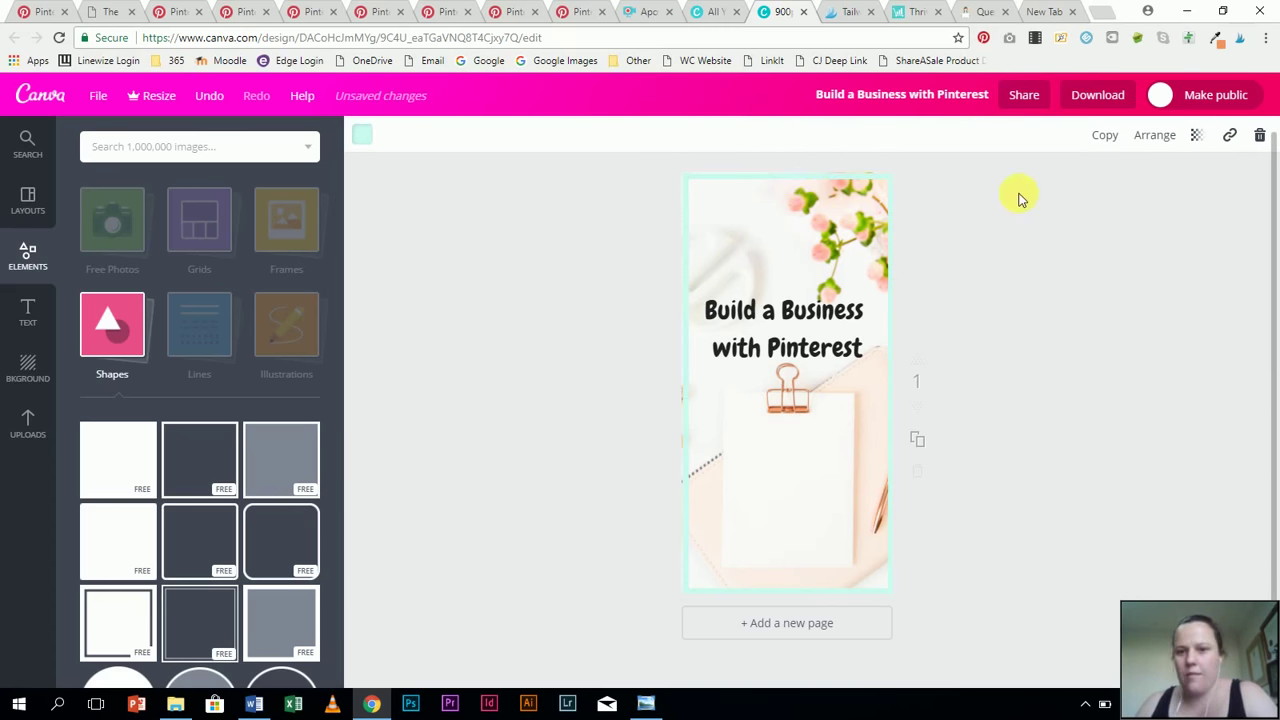
Sample a colour from the flower photo with the colour-picker browser extension
{"action": "left_click", "coordinate": [1216, 37]}
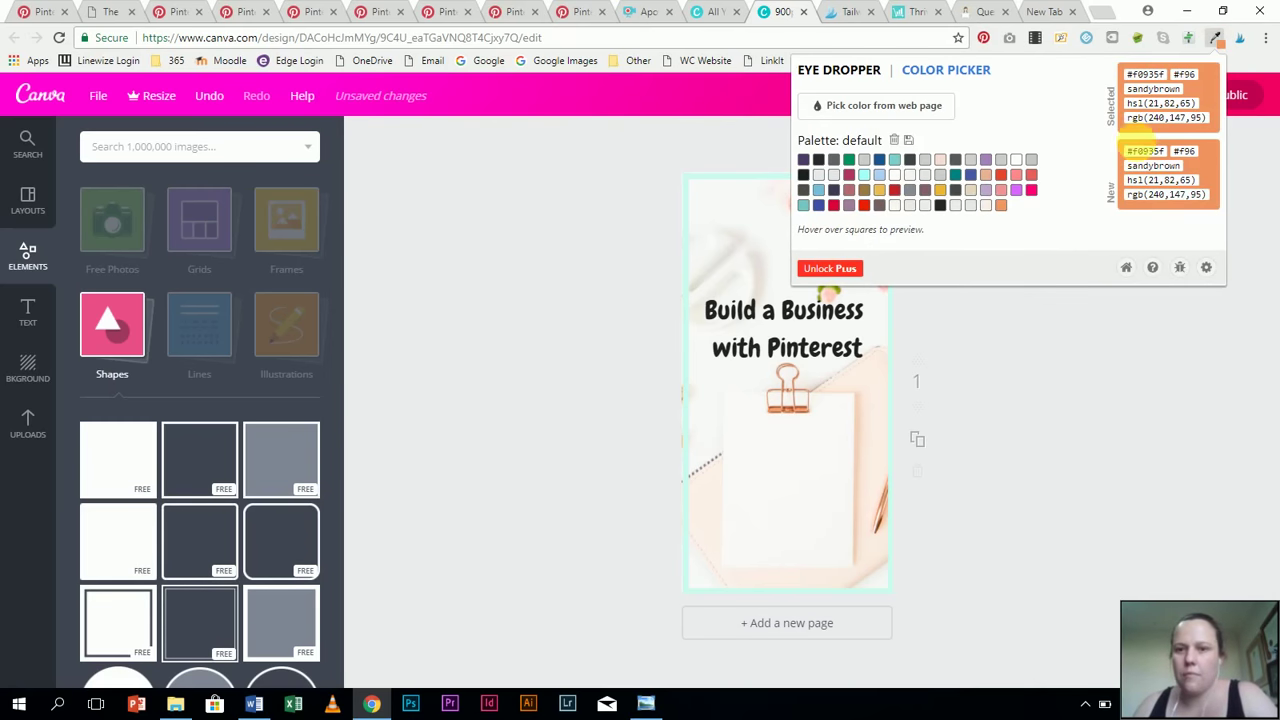
{"action": "left_click", "coordinate": [860, 105]}
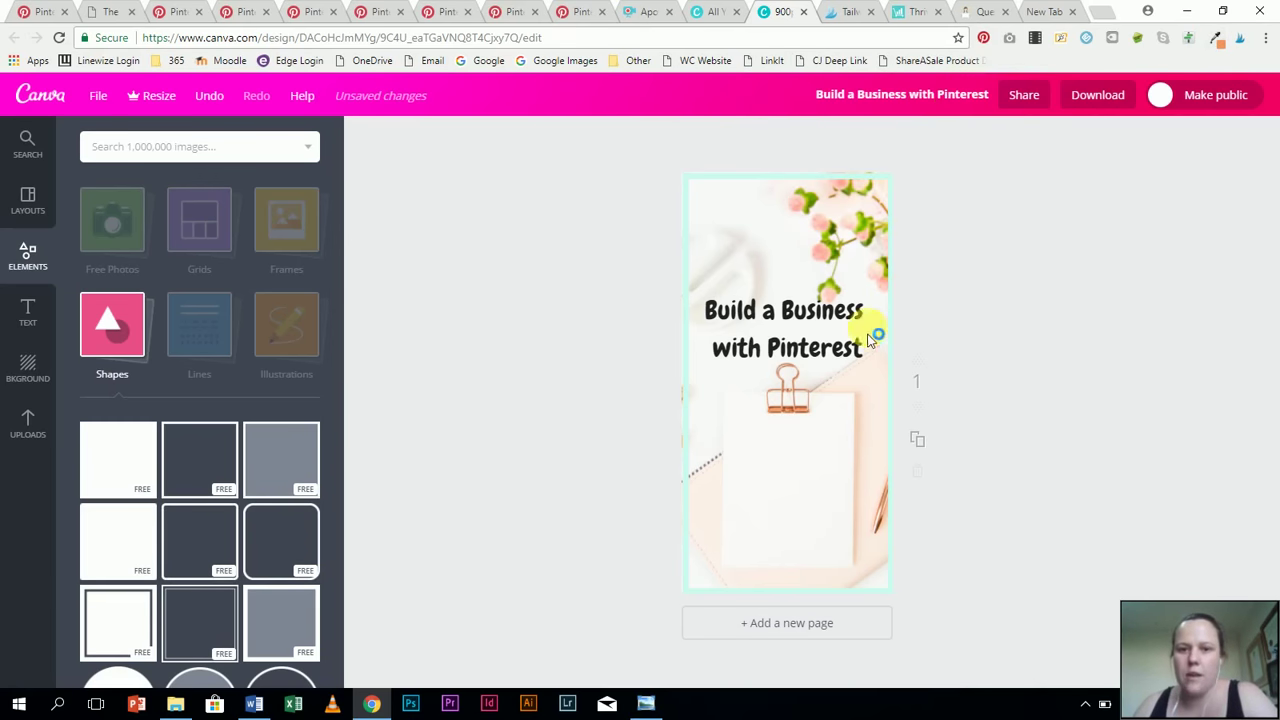
{"action": "left_click", "coordinate": [820, 251]}
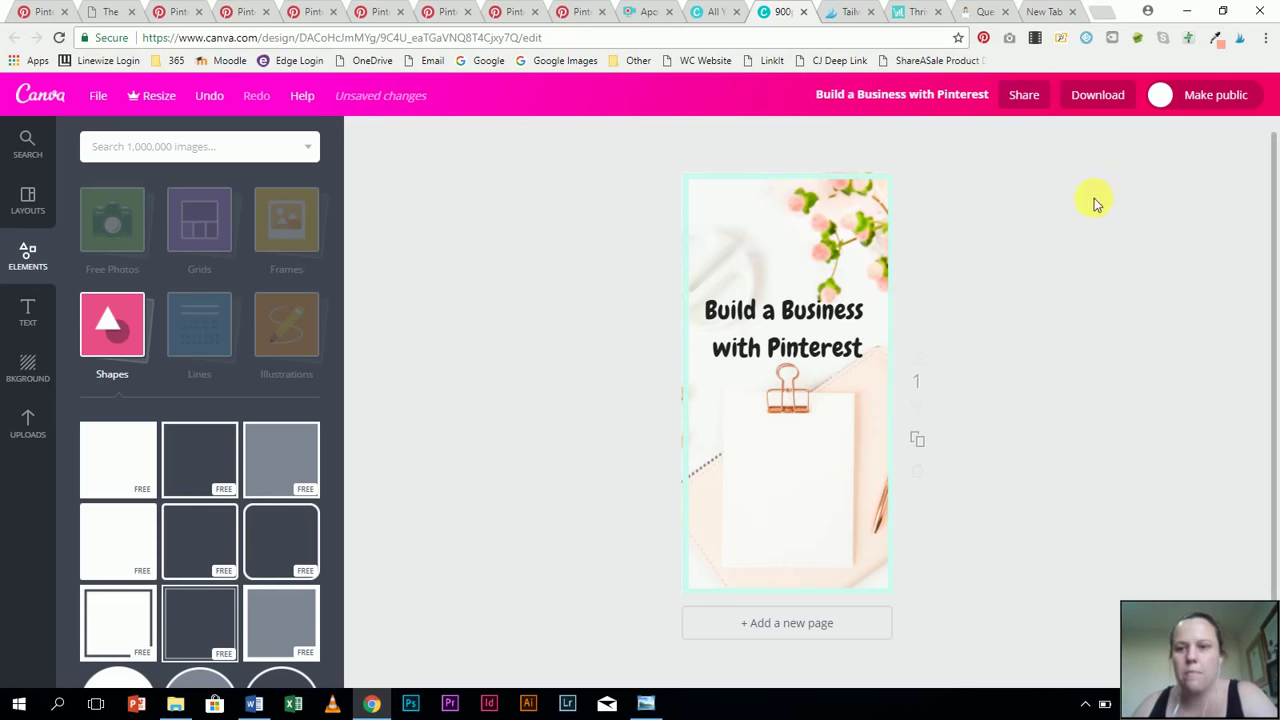
{"action": "left_click", "coordinate": [1218, 40]}
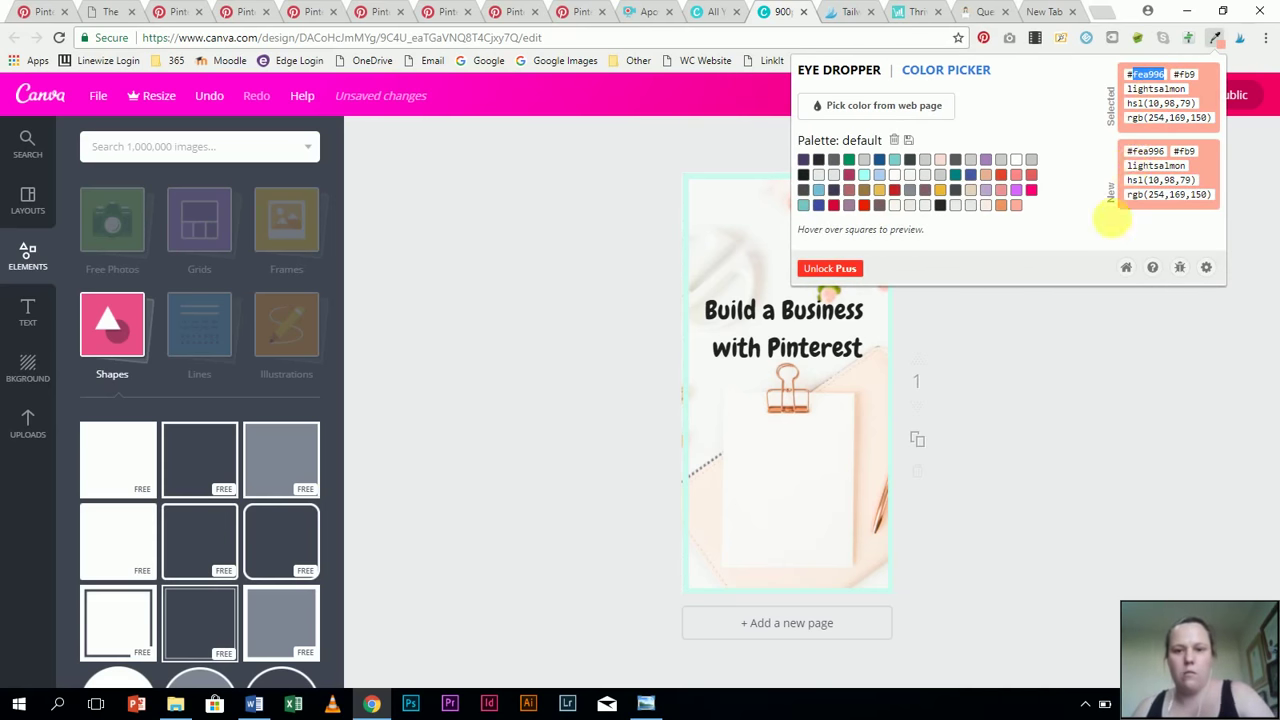
{"action": "left_click", "coordinate": [700, 182]}
Set the page background border to the sampled light salmon colour fea996
{"action": "left_click", "coordinate": [721, 189]}
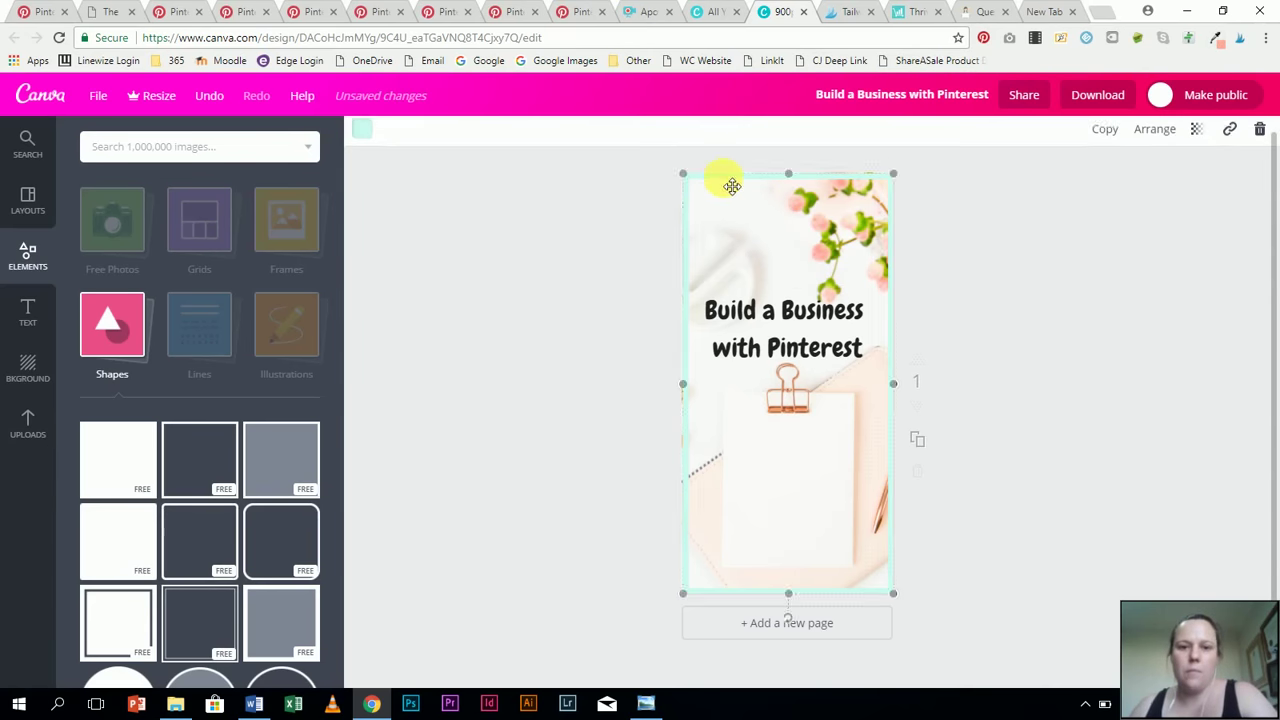
{"action": "left_click", "coordinate": [362, 134]}
{"action": "left_click", "coordinate": [373, 213]}
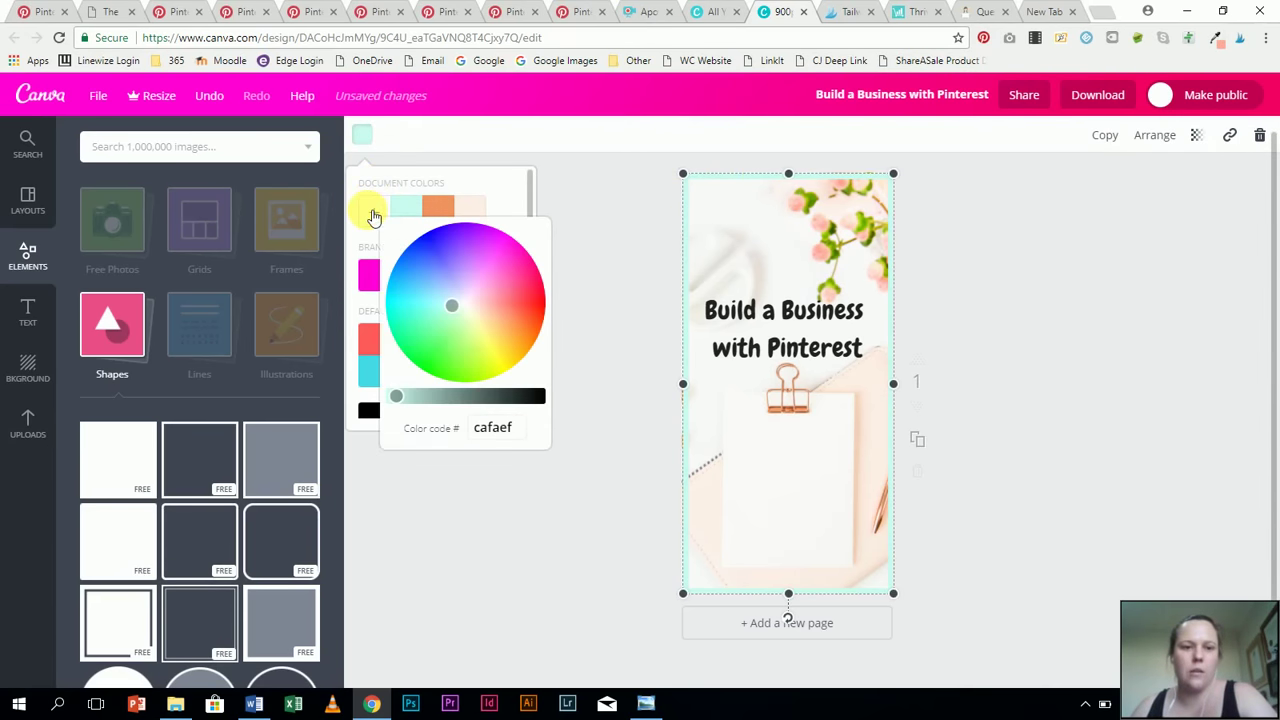
{"action": "left_click", "coordinate": [492, 428]}
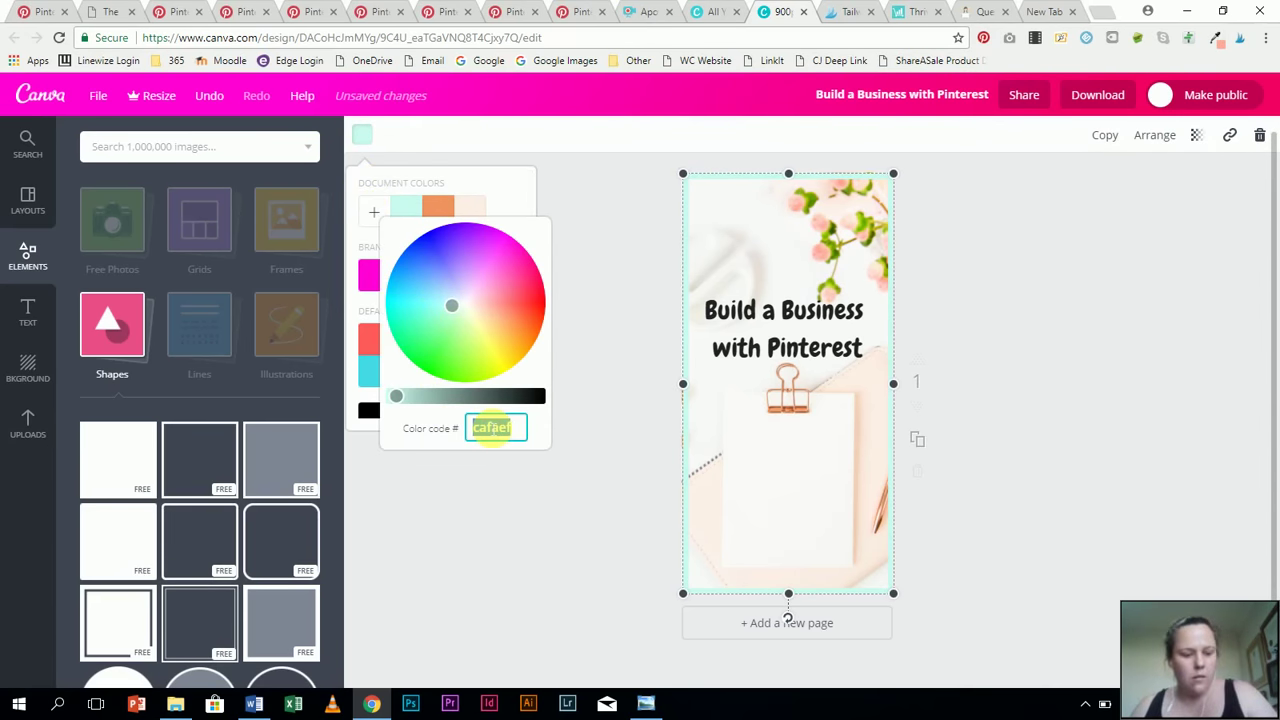
{"action": "type", "text": "fca996"}
{"action": "left_click", "coordinate": [514, 506]}
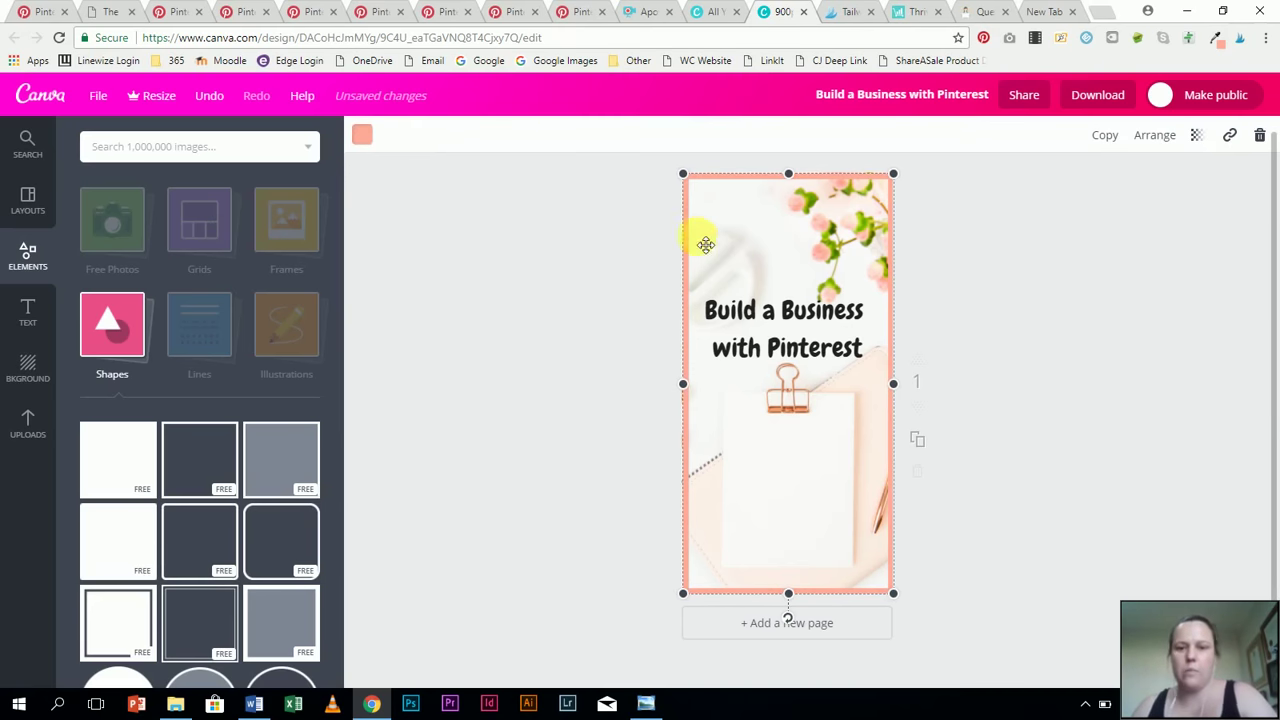
Download the finished pin design as a PNG file
{"action": "left_click", "coordinate": [616, 245]}
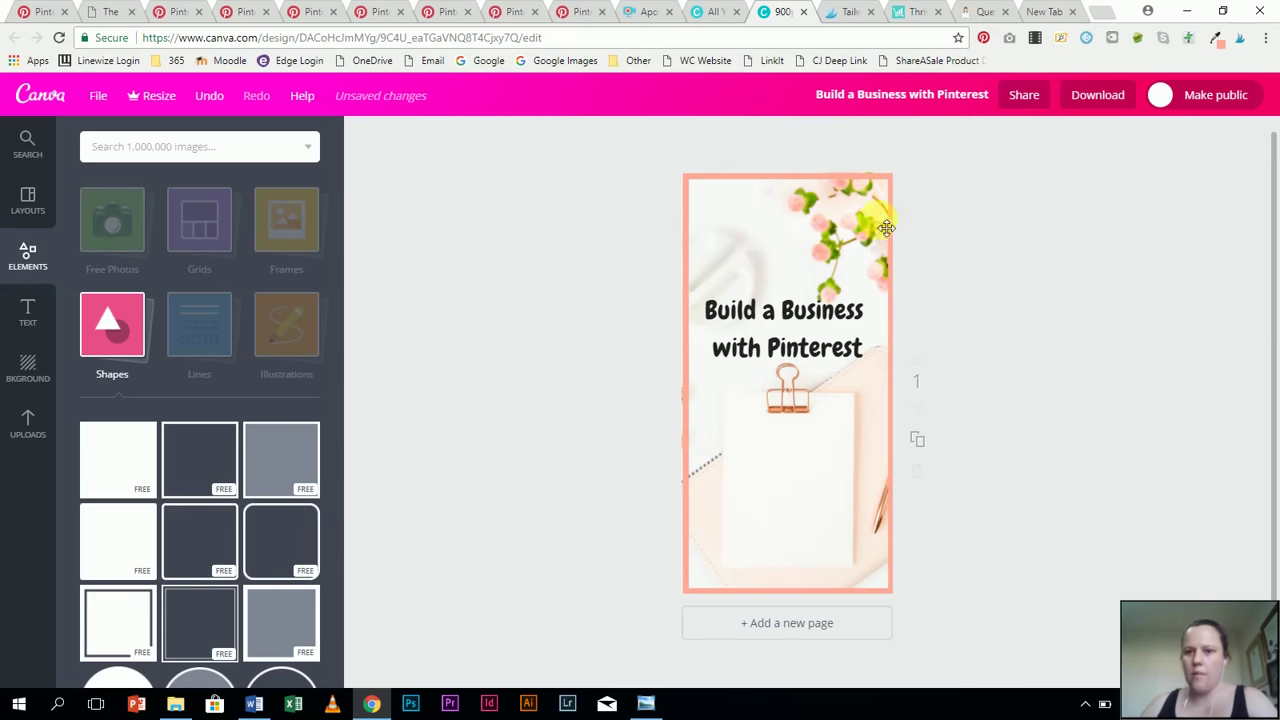
{"action": "left_click", "coordinate": [1088, 100]}
{"action": "left_click", "coordinate": [1107, 283]}
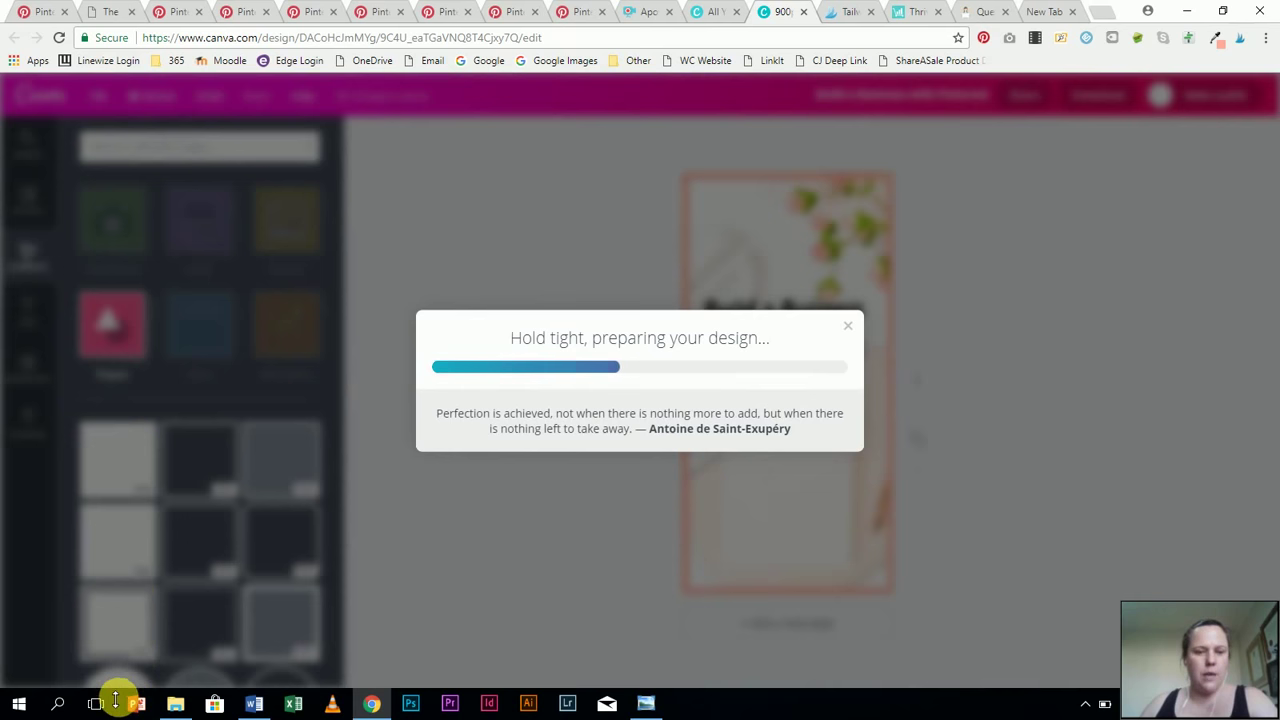
{"action": "left_click", "coordinate": [840, 10]}
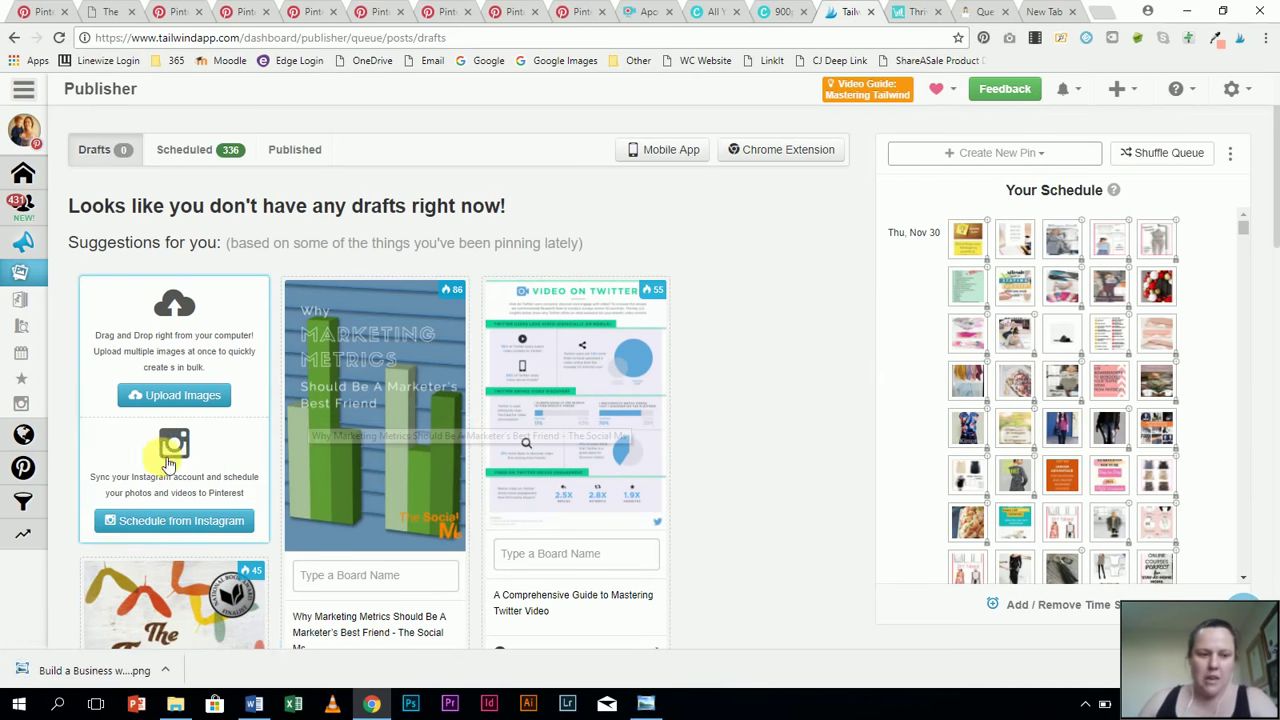
Upload the downloaded pin PNG as a Tailwind draft and copy the ThriveCart affiliate link
{"action": "left_click_drag", "start_coordinate": [30, 672], "coordinate": [628, 220]}
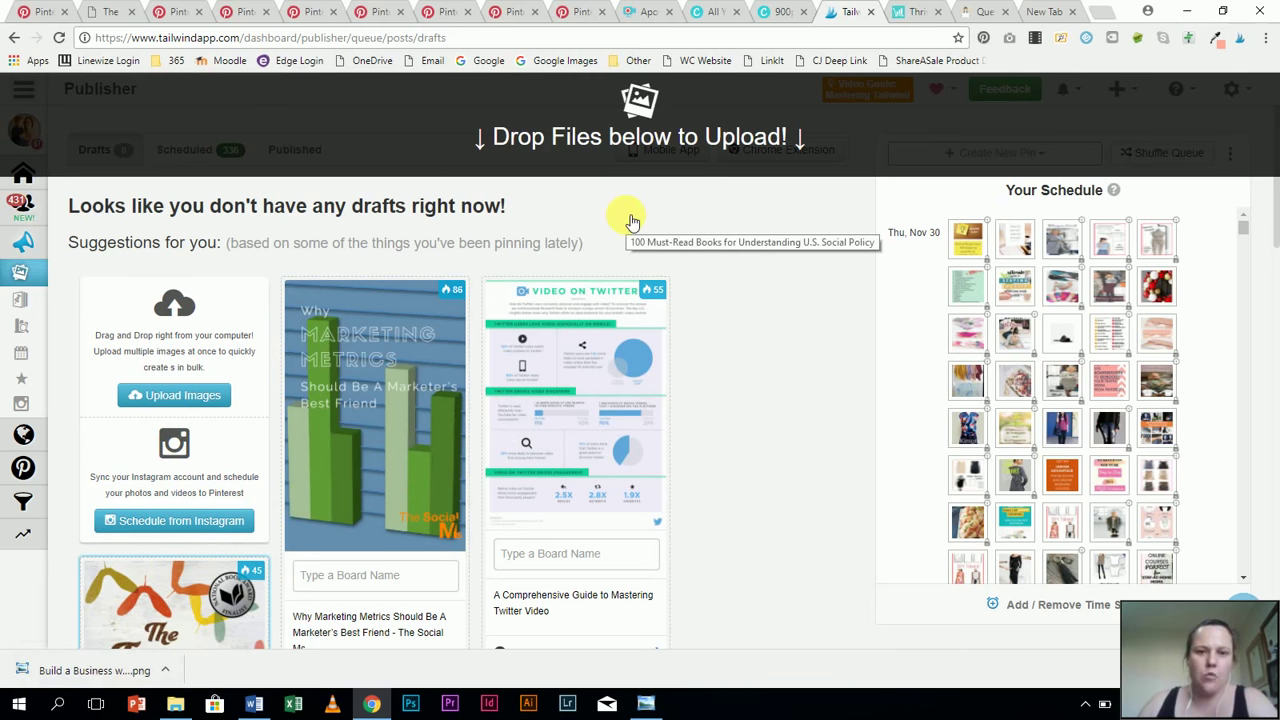
{"action": "left_click_drag", "start_coordinate": [632, 220], "coordinate": [626, 220]}
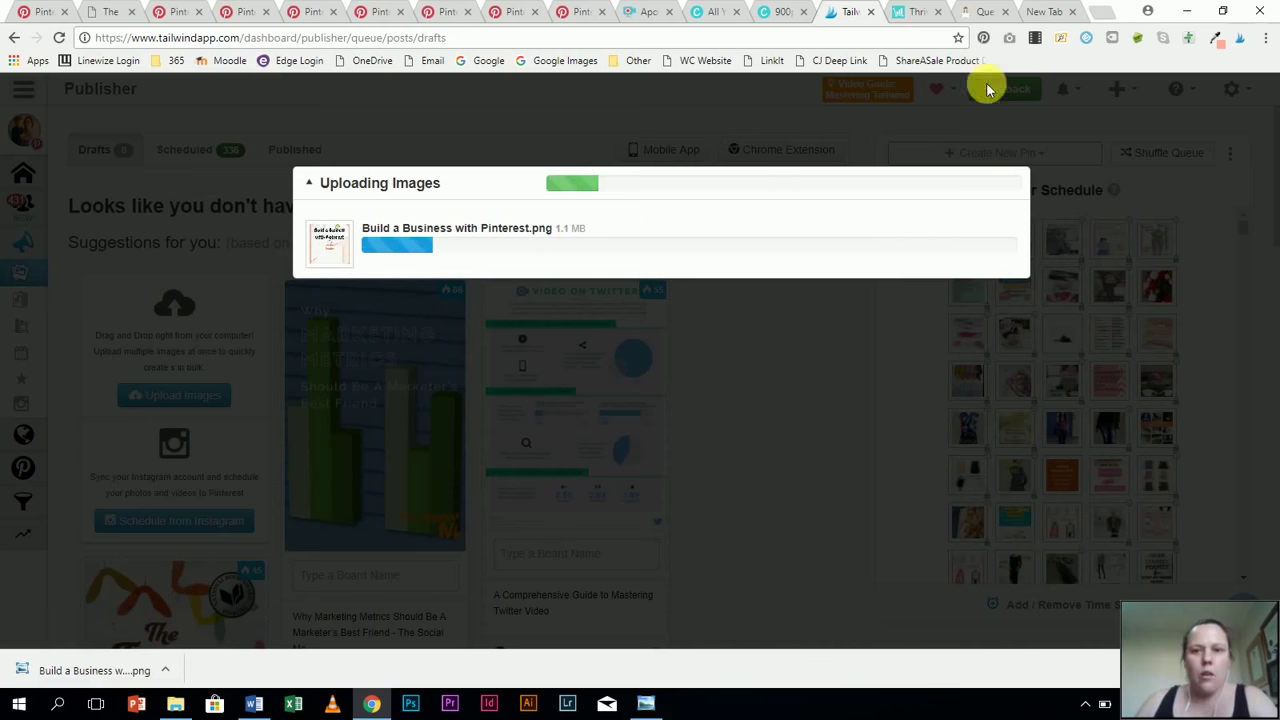
{"action": "left_click", "coordinate": [916, 11]}
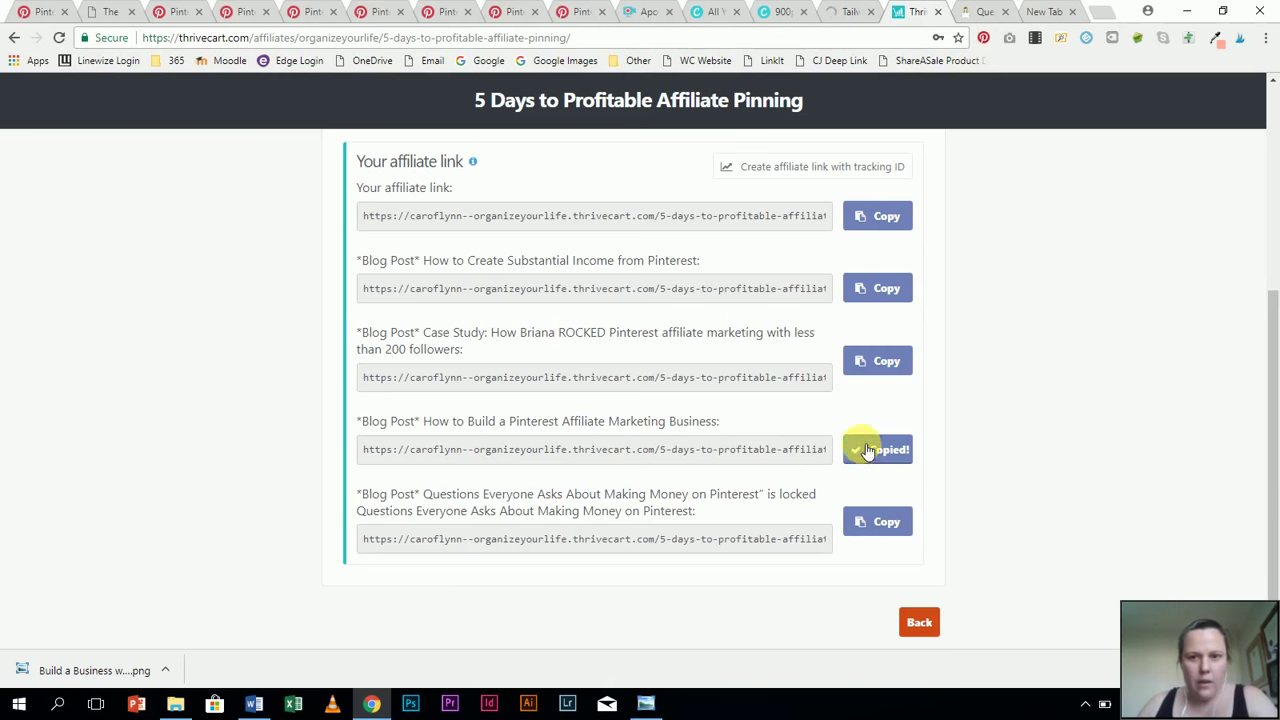
{"action": "left_click", "coordinate": [848, 8]}
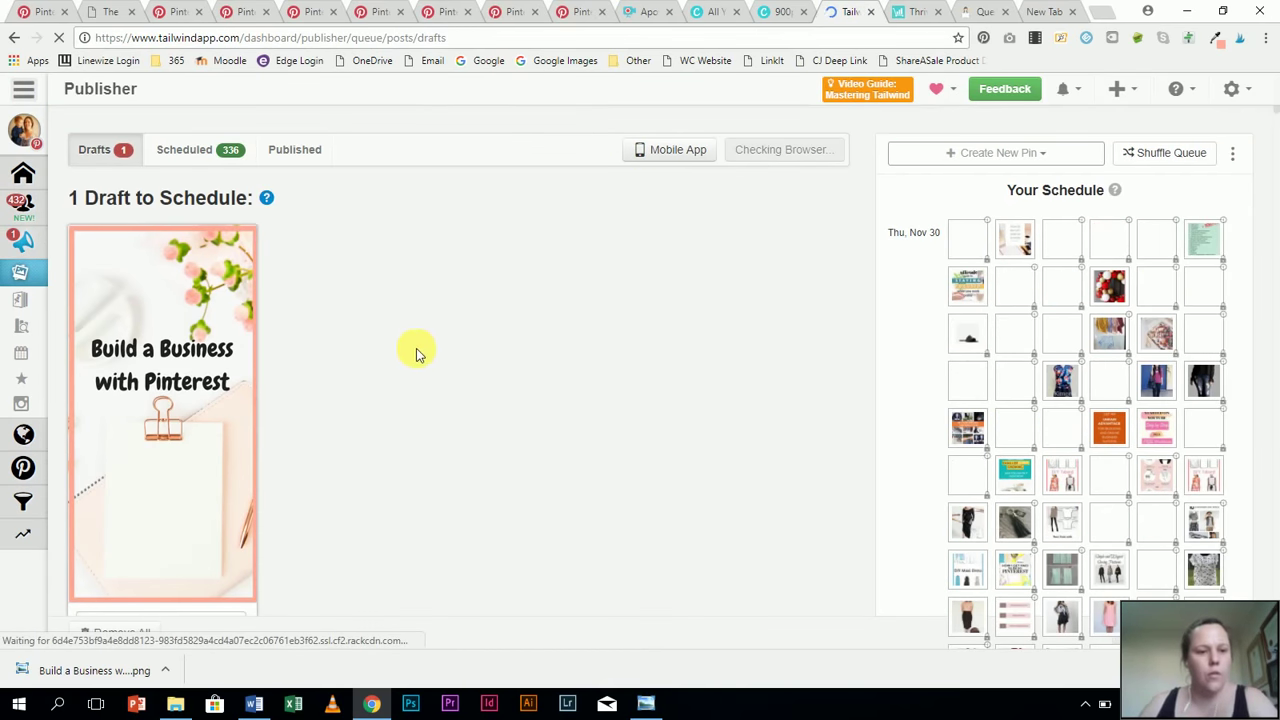
Paste the copied ThriveCart affiliate link into the draft pin's source URL field
{"action": "scroll", "coordinate": [437, 357], "scroll_direction": "down", "scroll_amount": 2}
{"action": "scroll", "coordinate": [209, 320], "scroll_direction": "down", "scroll_amount": 1}
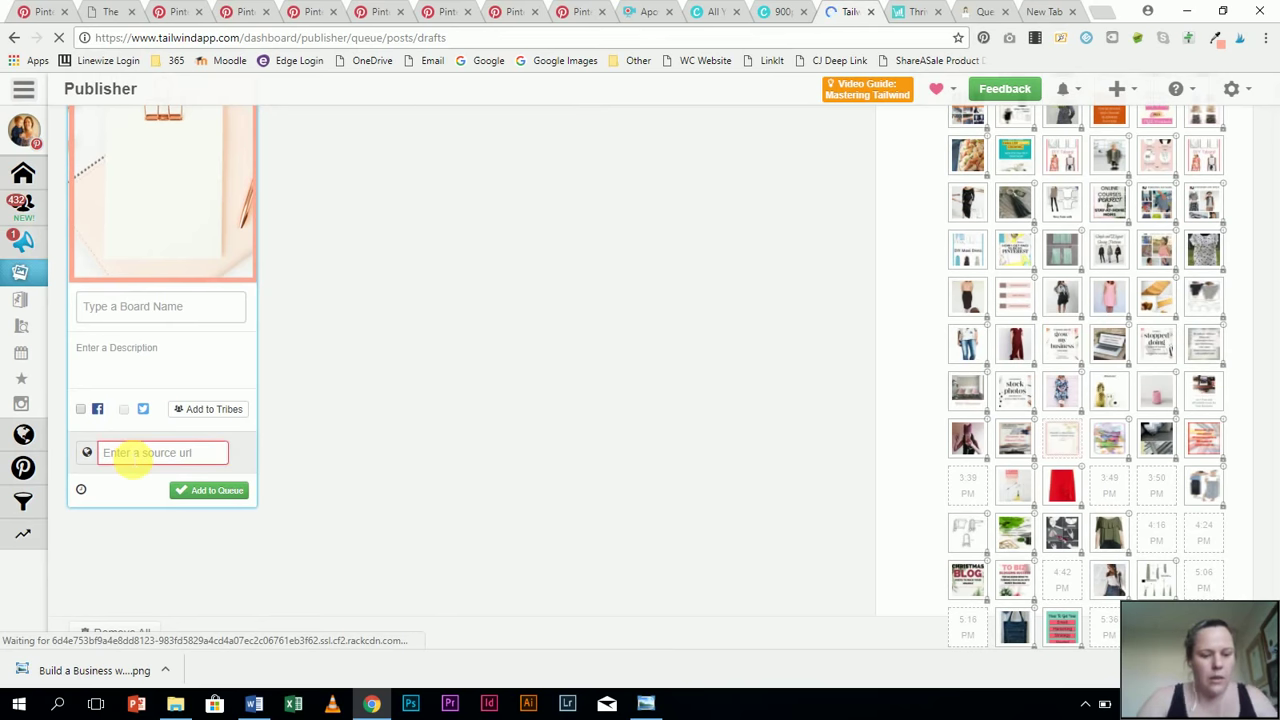
{"action": "left_click", "coordinate": [130, 455]}
{"action": "key", "text": "ctrl+v"}
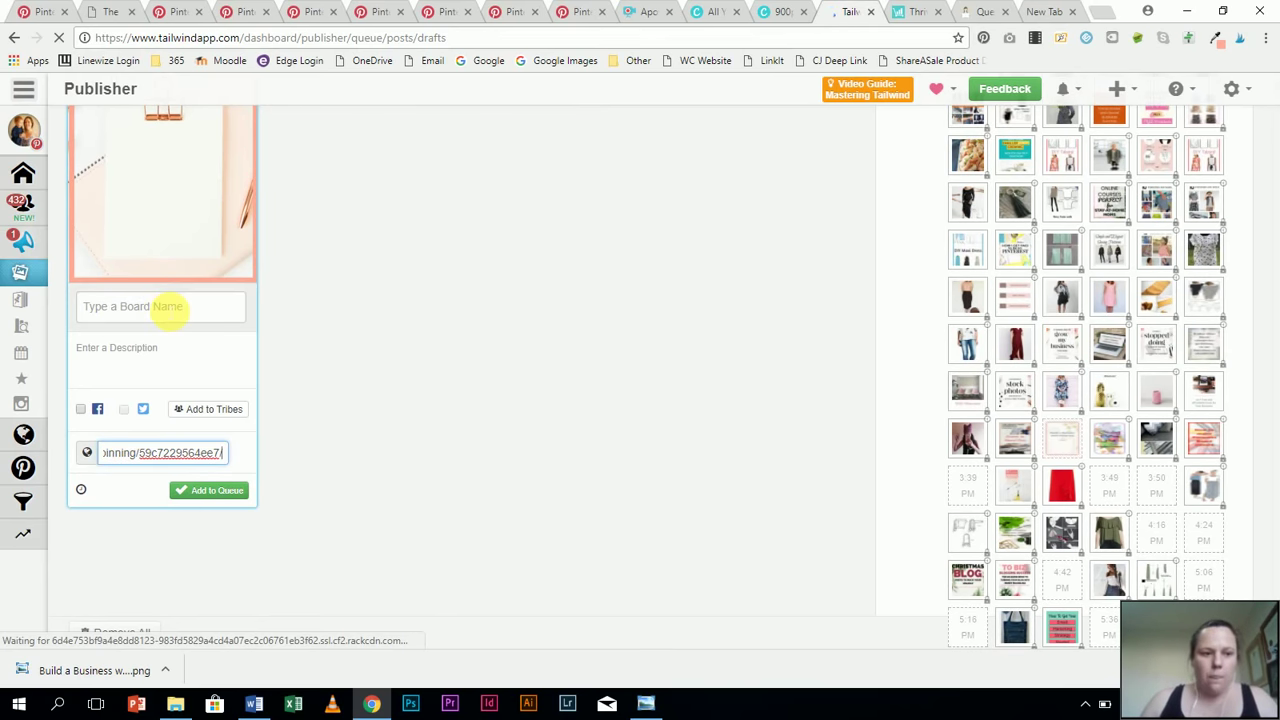
Start searching for a board by typing 'onl' in the board name field
{"action": "left_click", "coordinate": [168, 307]}
{"action": "type", "text": "online"}
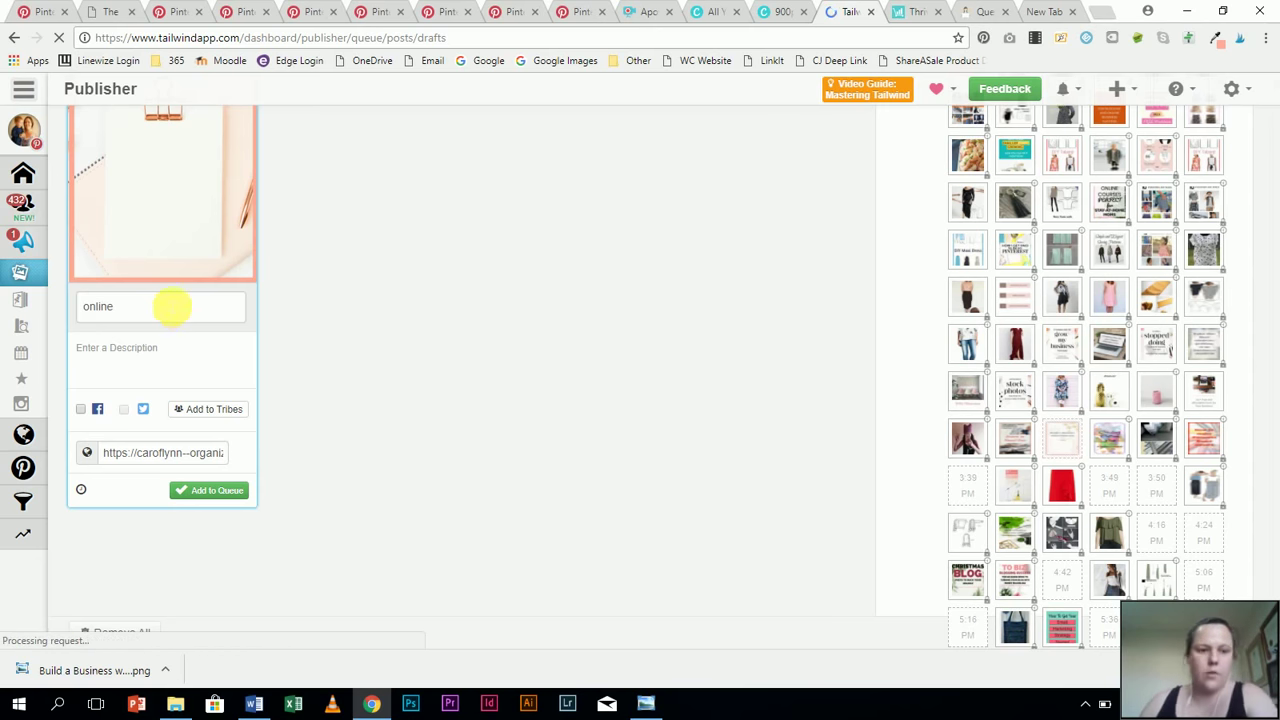
{"action": "key", "text": "BackSpace"}
{"action": "key", "text": "BackSpace"}
{"action": "key", "text": "BackSpace"}
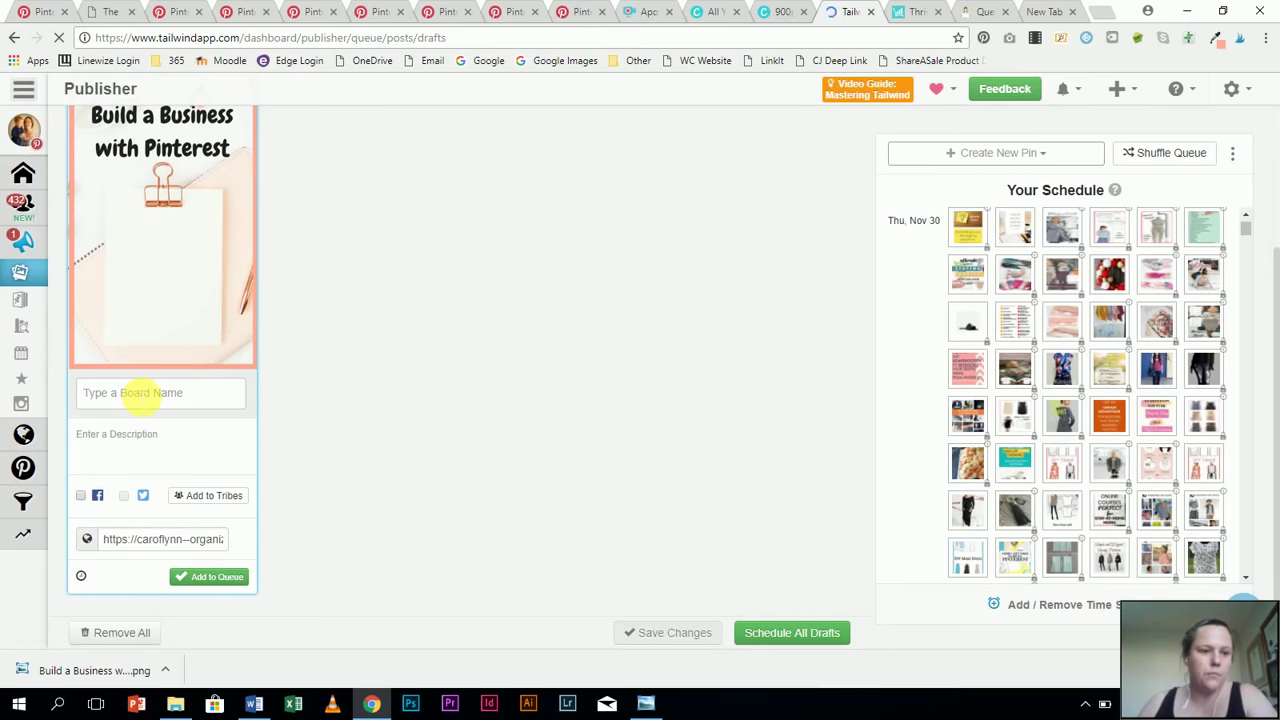
Add the Online Business and Marketing board, removing the mistakenly added Your Pinterest Likes board
{"action": "left_click", "coordinate": [125, 392]}
{"action": "type", "text": "o"}
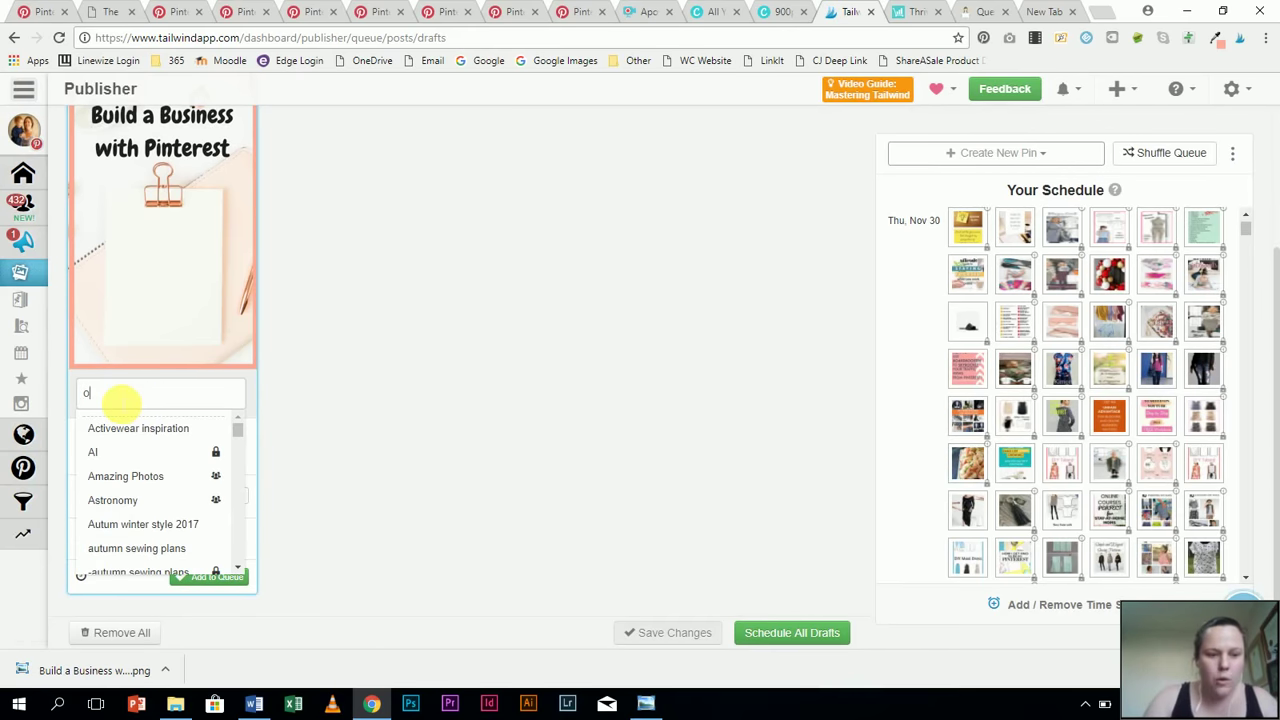
{"action": "type", "text": "nli"}
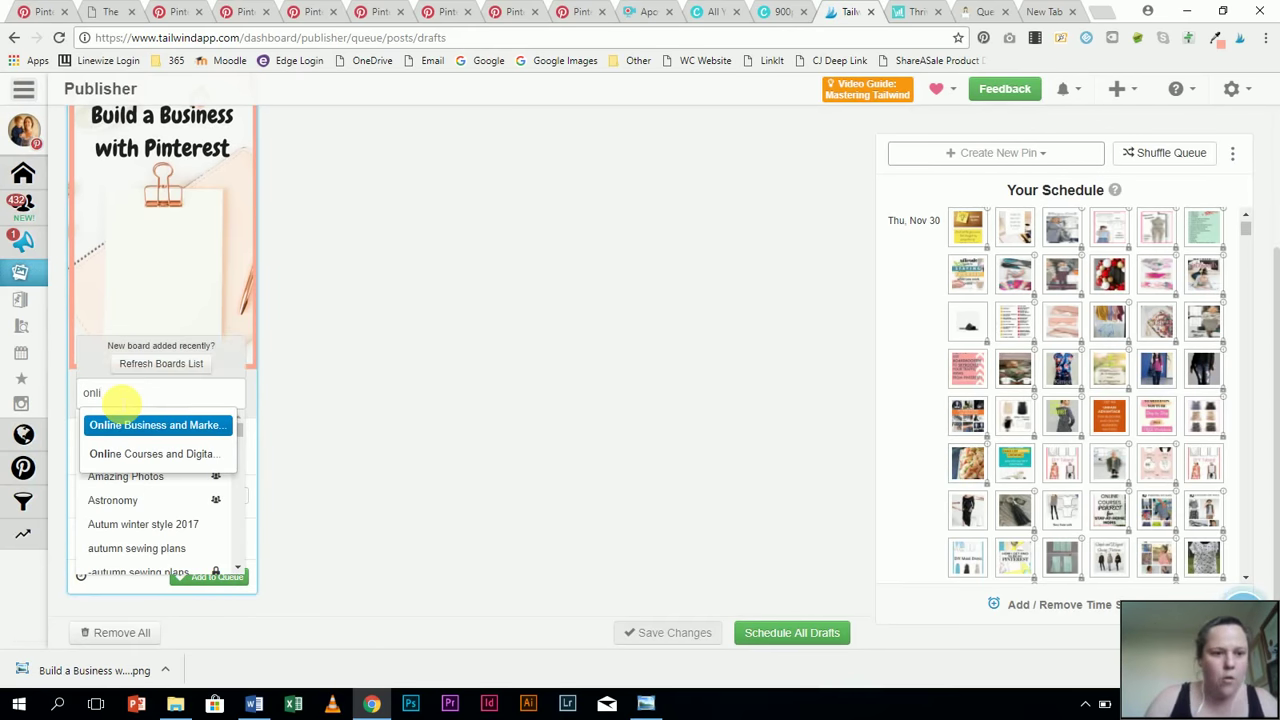
{"action": "left_click", "coordinate": [138, 432]}
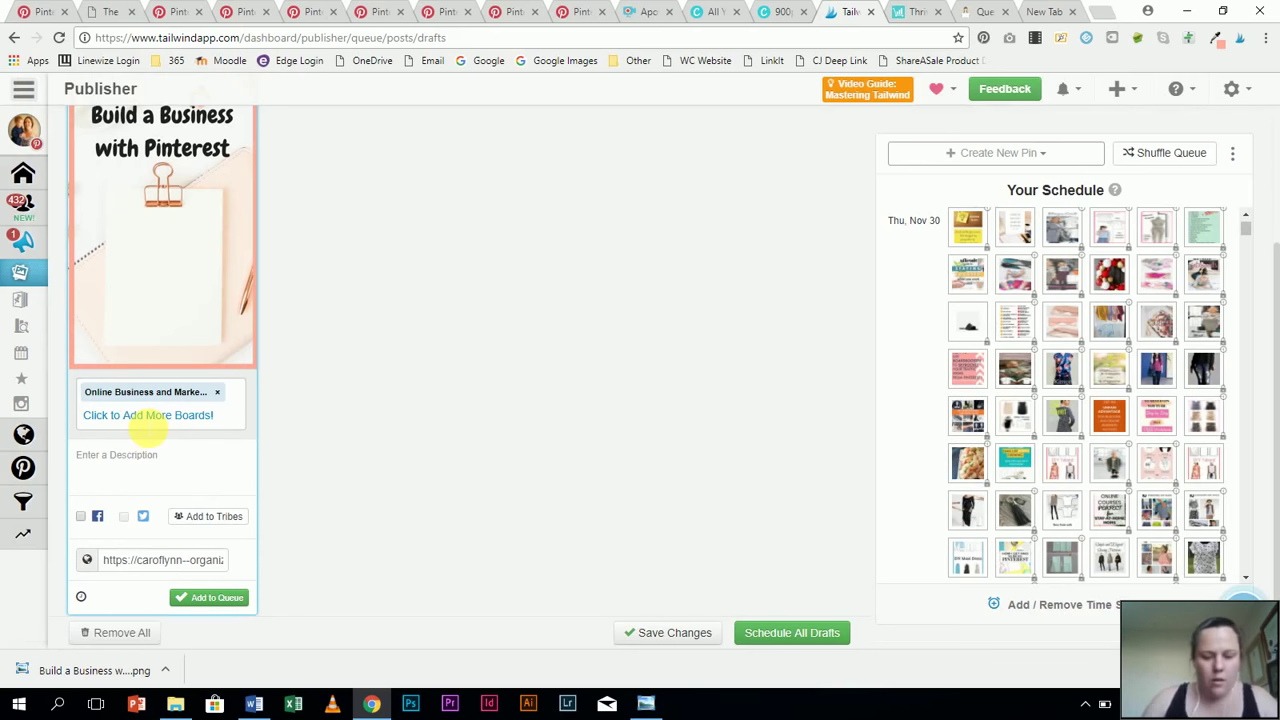
{"action": "type", "text": "pinter"}
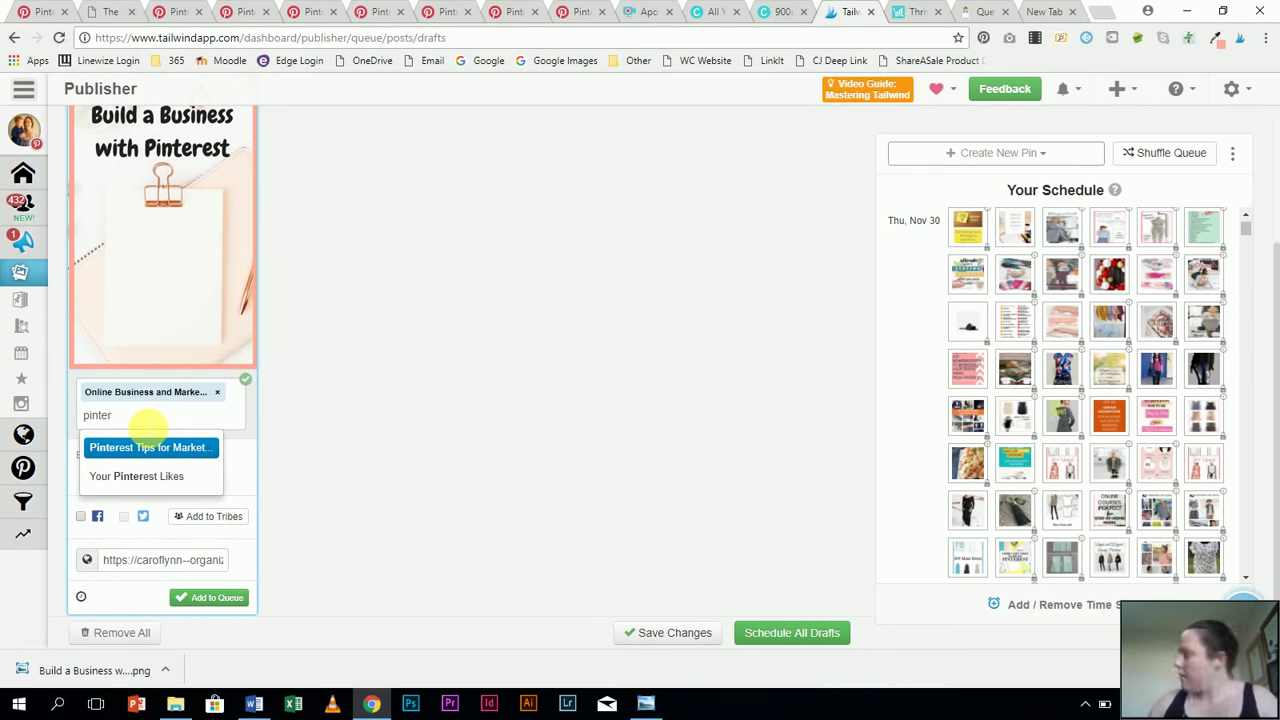
{"action": "left_click", "coordinate": [120, 476]}
{"action": "left_click", "coordinate": [190, 418]}
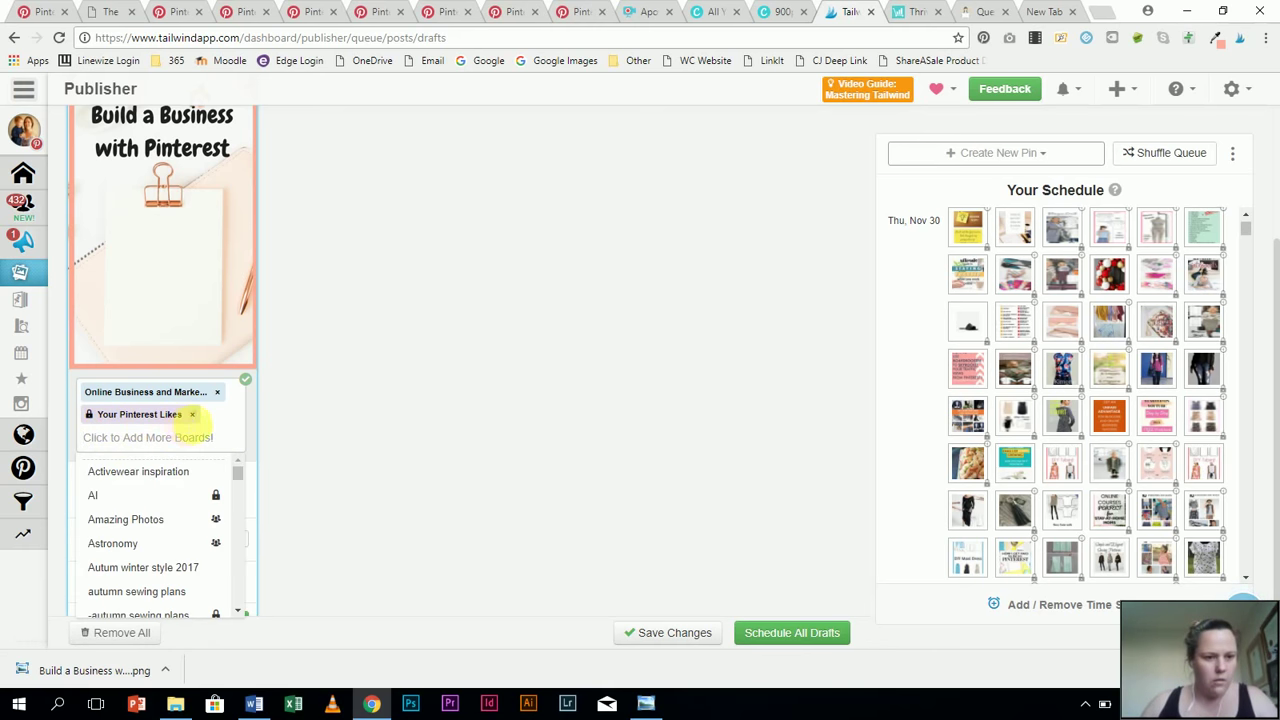
{"action": "left_click", "coordinate": [194, 415]}
Add the Pinterest Tips for Marketing and Make money from home boards
{"action": "type", "text": "pintesr"}
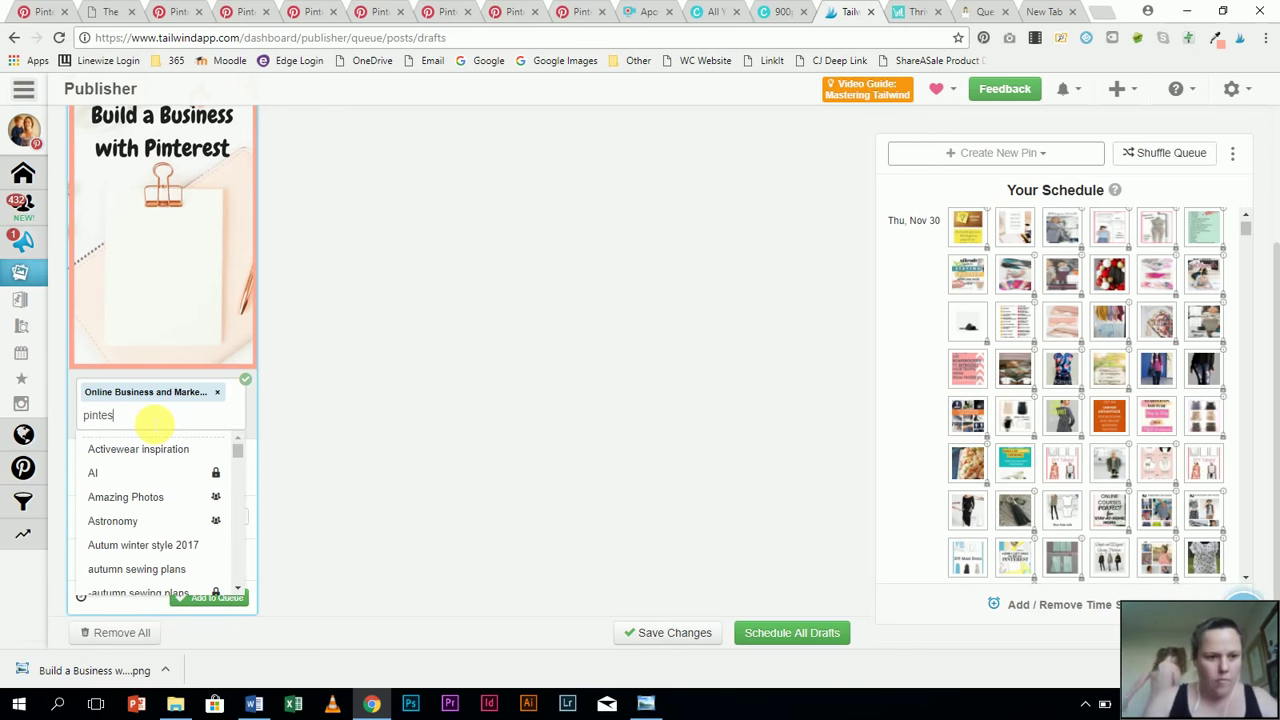
{"action": "key", "text": "BackSpace"}
{"action": "key", "text": "BackSpace"}
{"action": "key", "text": "BackSpace"}
{"action": "key", "text": "BackSpace"}
{"action": "key", "text": "BackSpace"}
{"action": "type", "text": "in"}
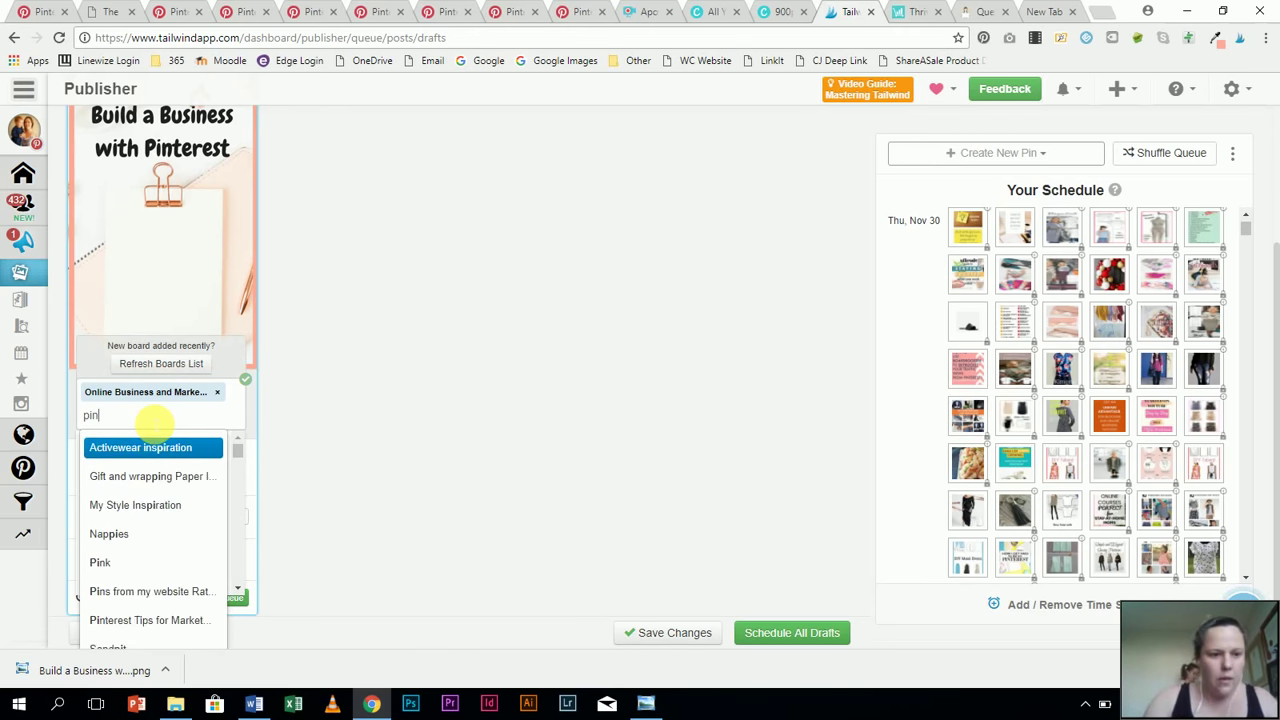
{"action": "left_click", "coordinate": [150, 536]}
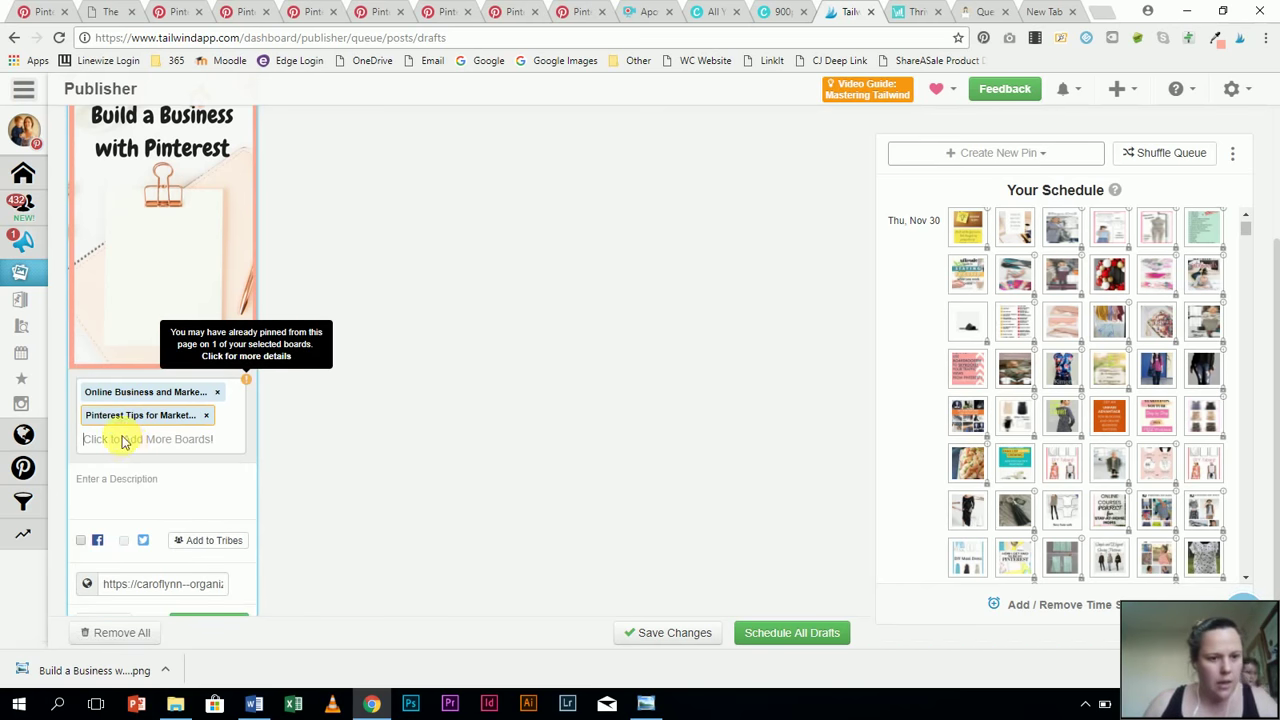
{"action": "left_click", "coordinate": [124, 442]}
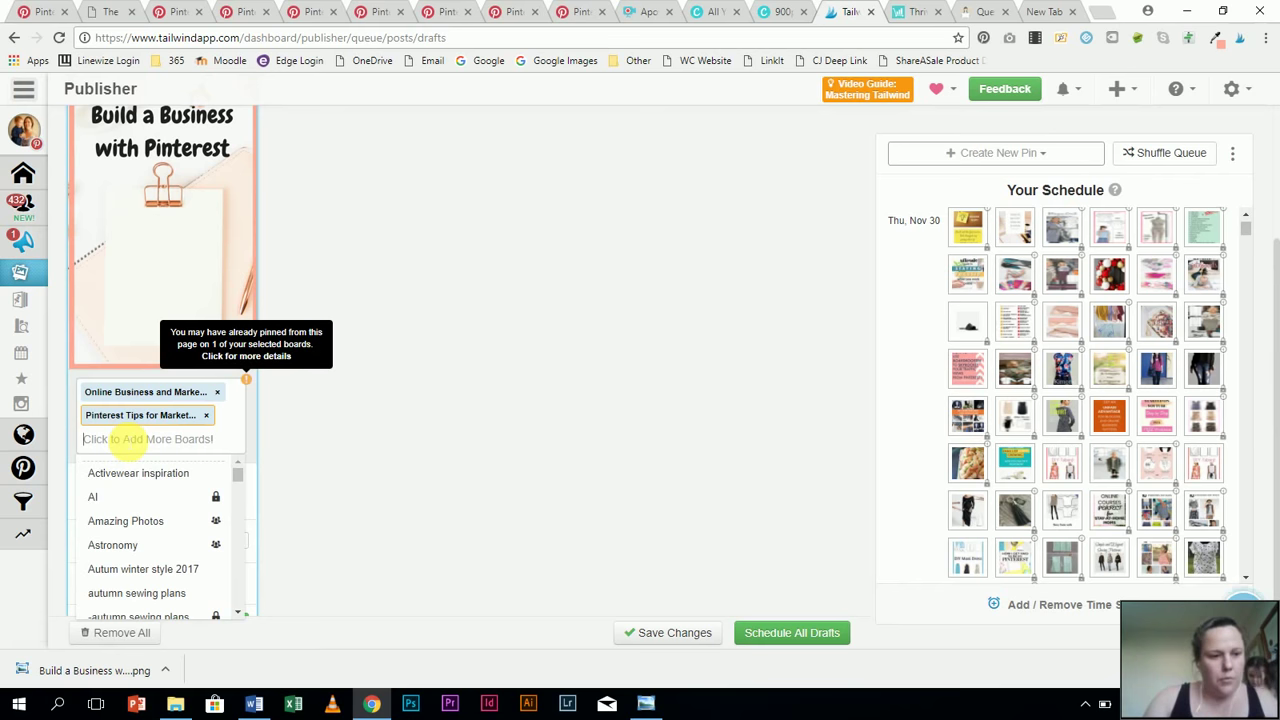
{"action": "type", "text": "home"}
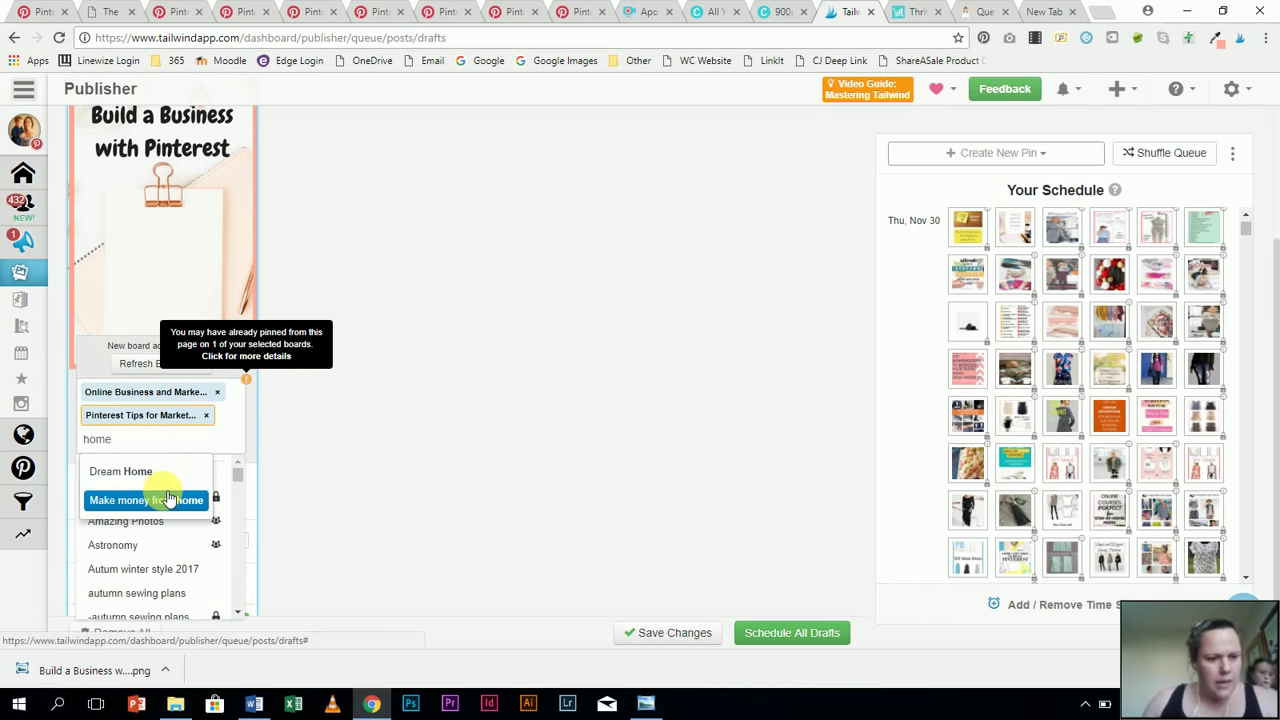
{"action": "left_click", "coordinate": [163, 498]}
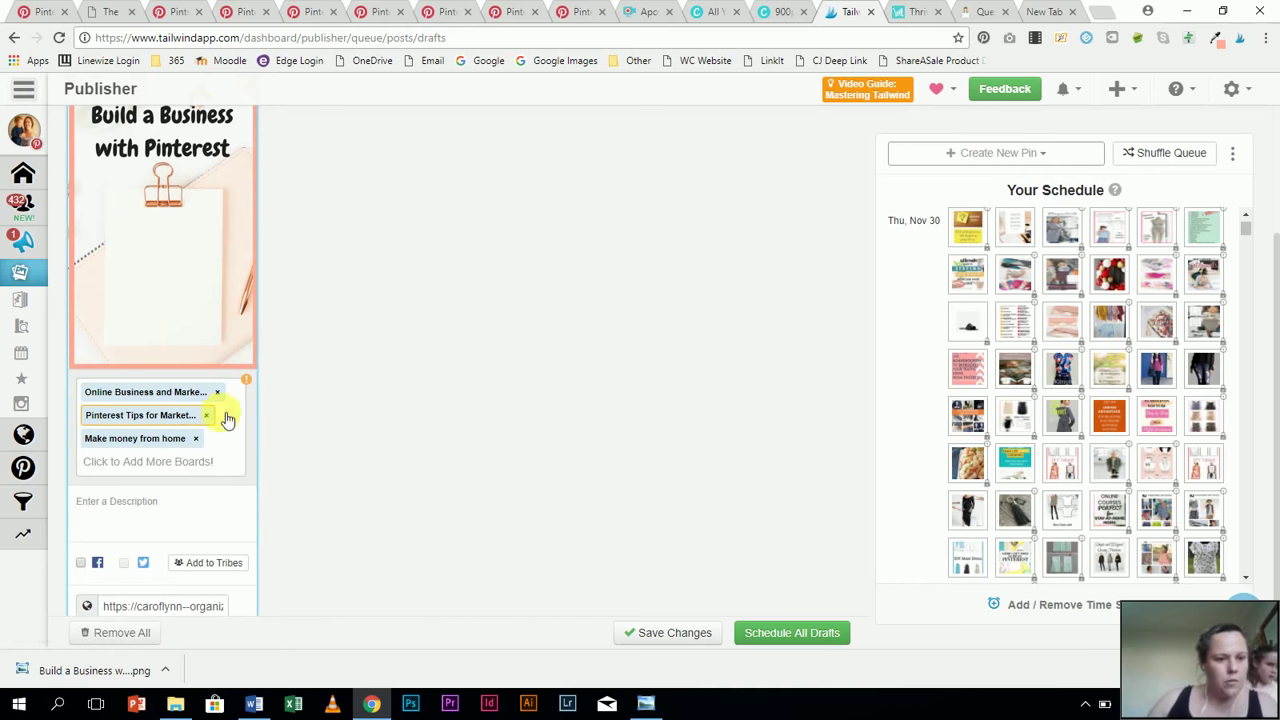
{"action": "left_click", "coordinate": [134, 501]}
Queue the 'Build a Business with Pinterest' draft with the Add to Queue button
{"action": "scroll", "coordinate": [134, 229], "scroll_direction": "down", "scroll_amount": 1}
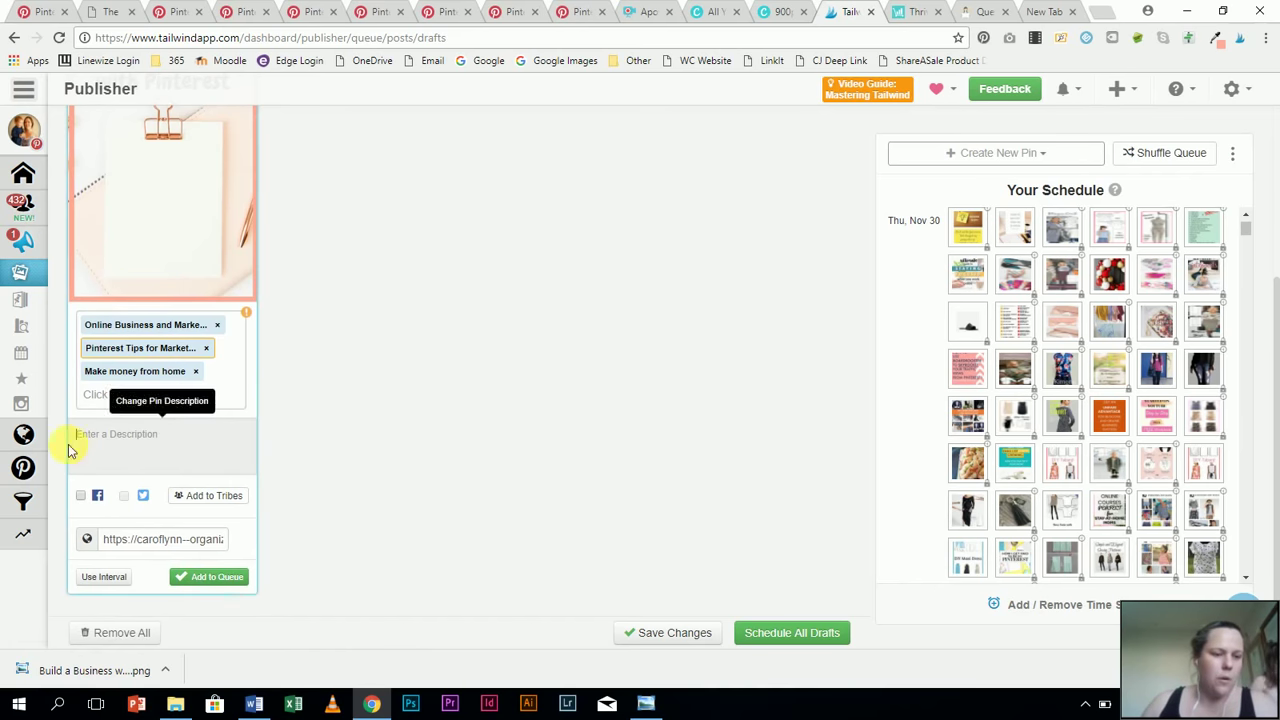
{"action": "left_click", "coordinate": [205, 583]}
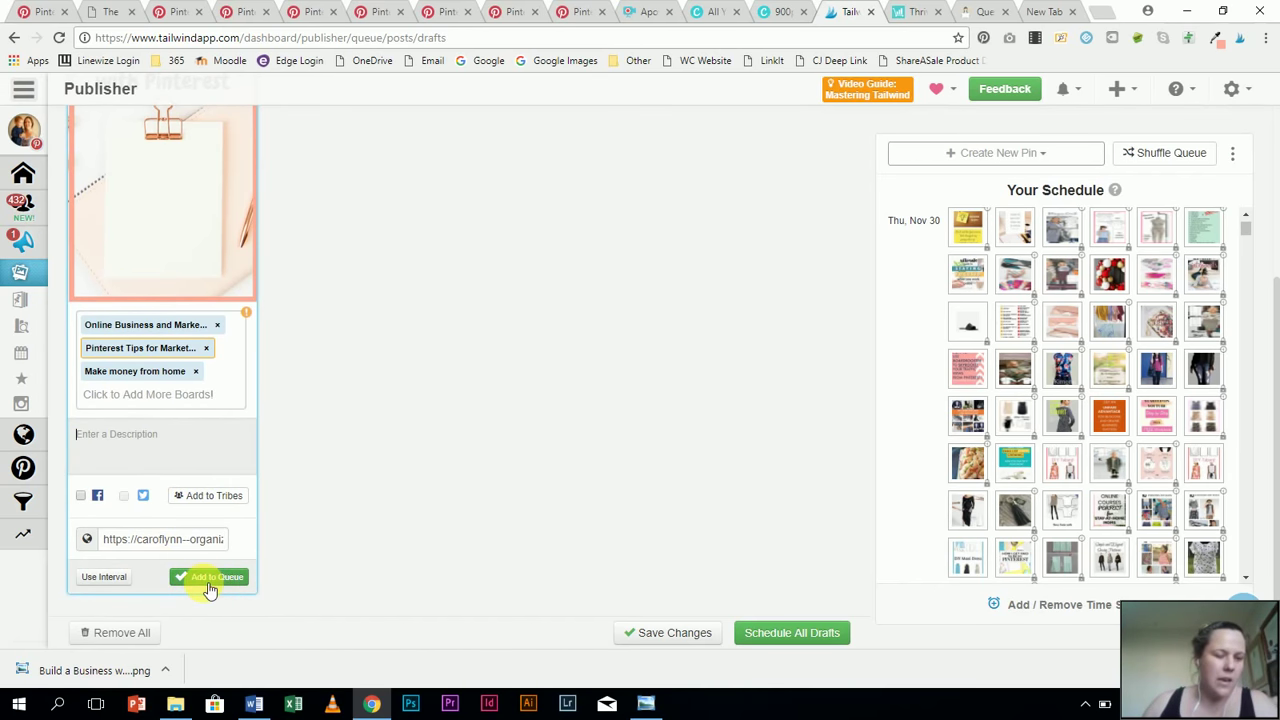